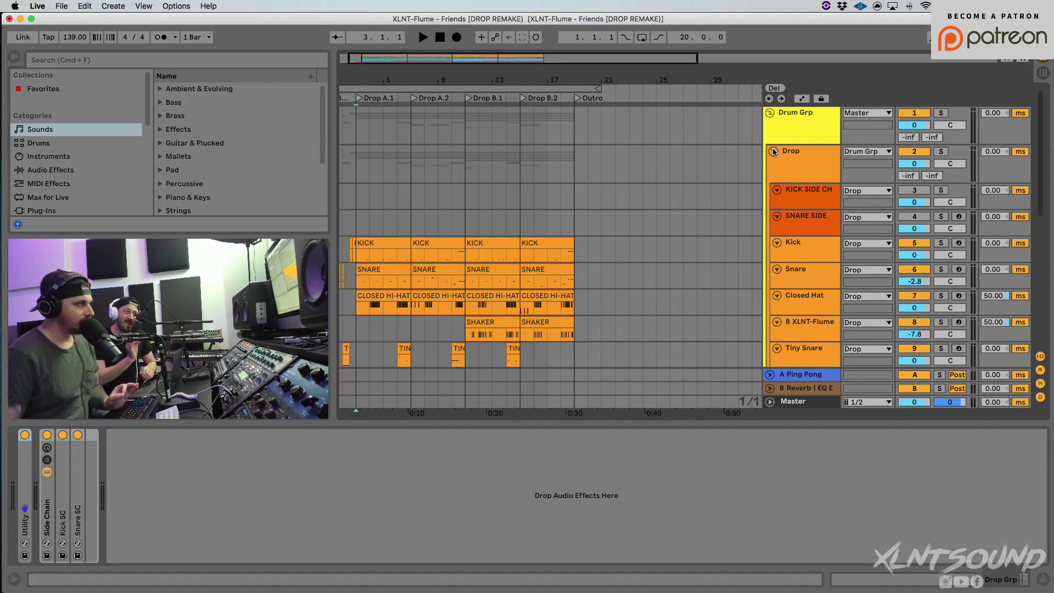
Solo the Drop drum group and play from Drop A.1, adding Sub Grp to the solo during playback
click(942, 152)
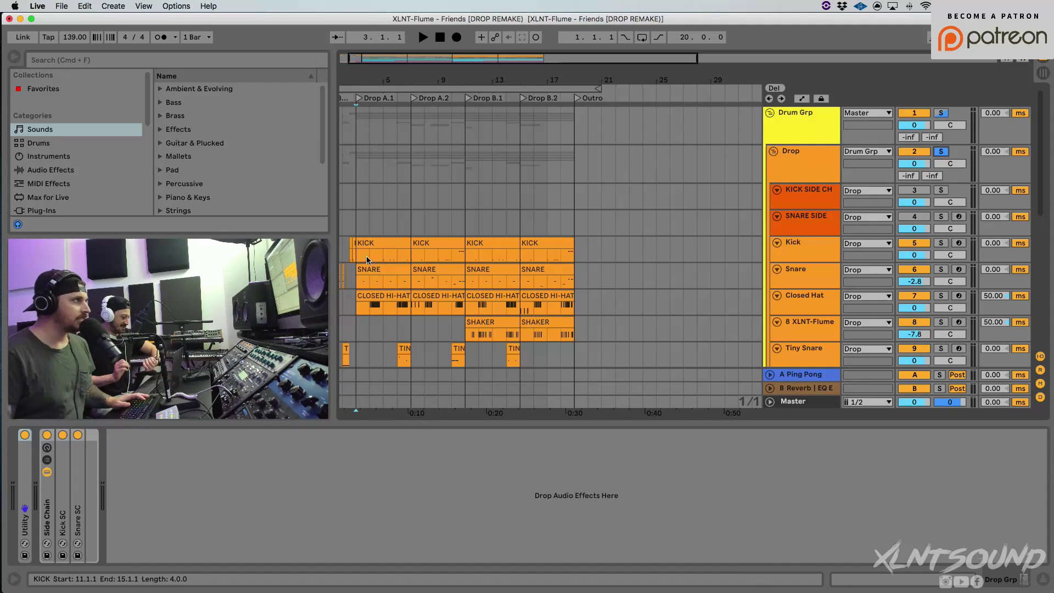
click(397, 259)
key(space)
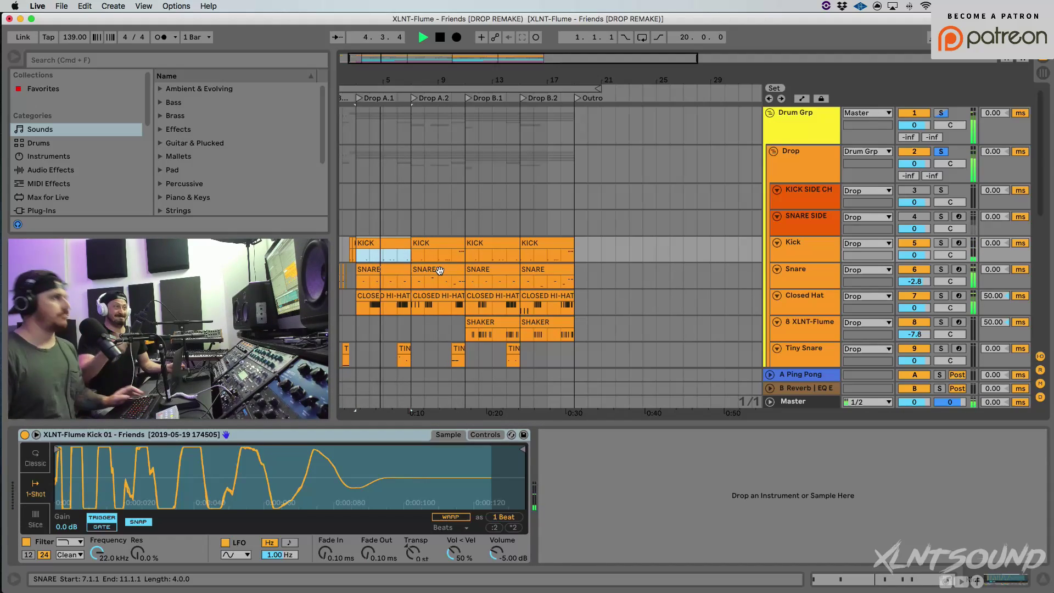
scroll(527, 254, down, 10)
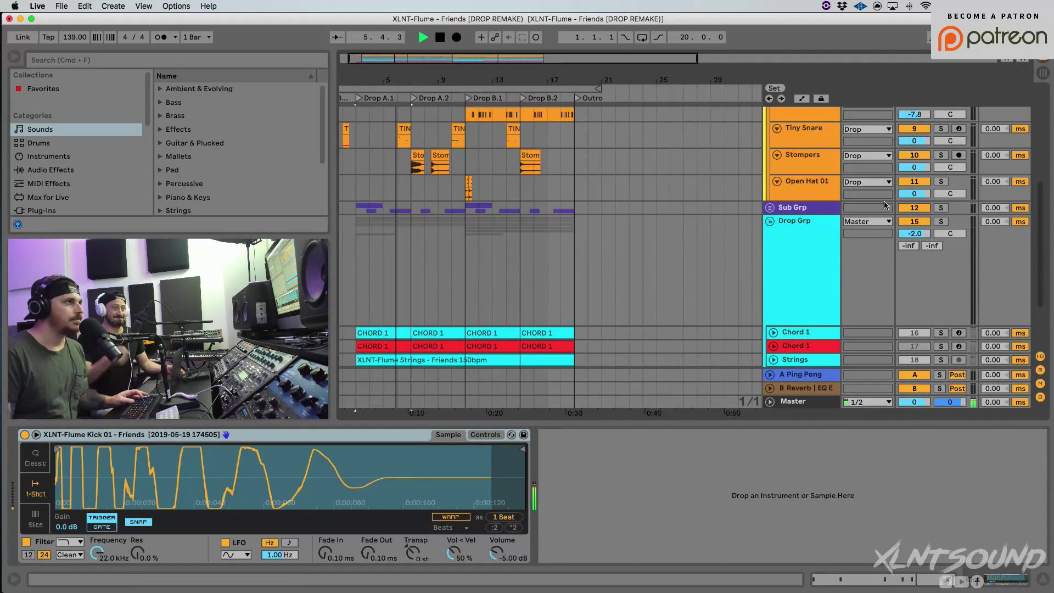
click(942, 209)
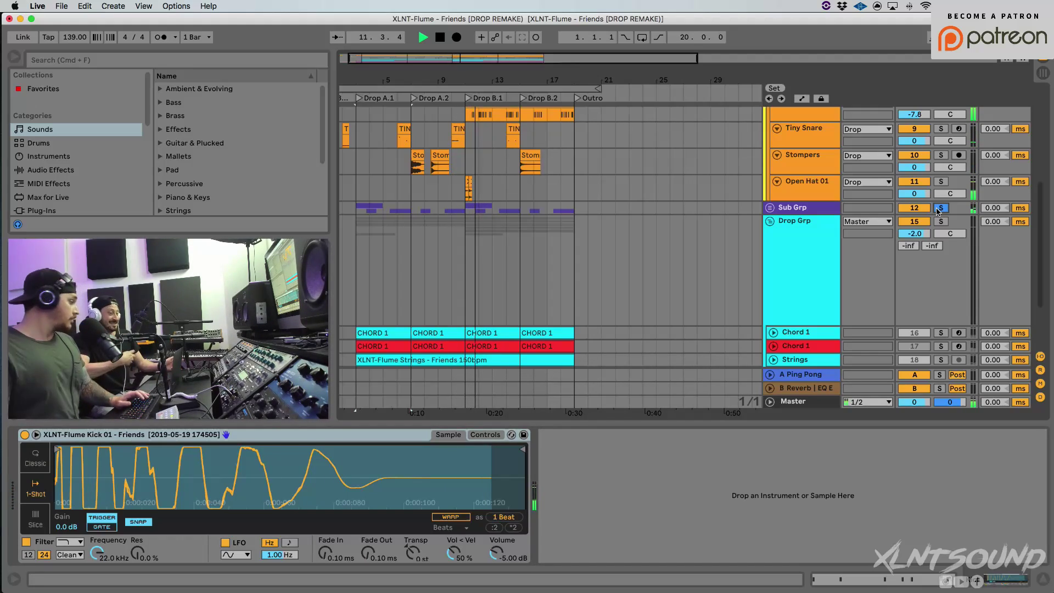
key(space)
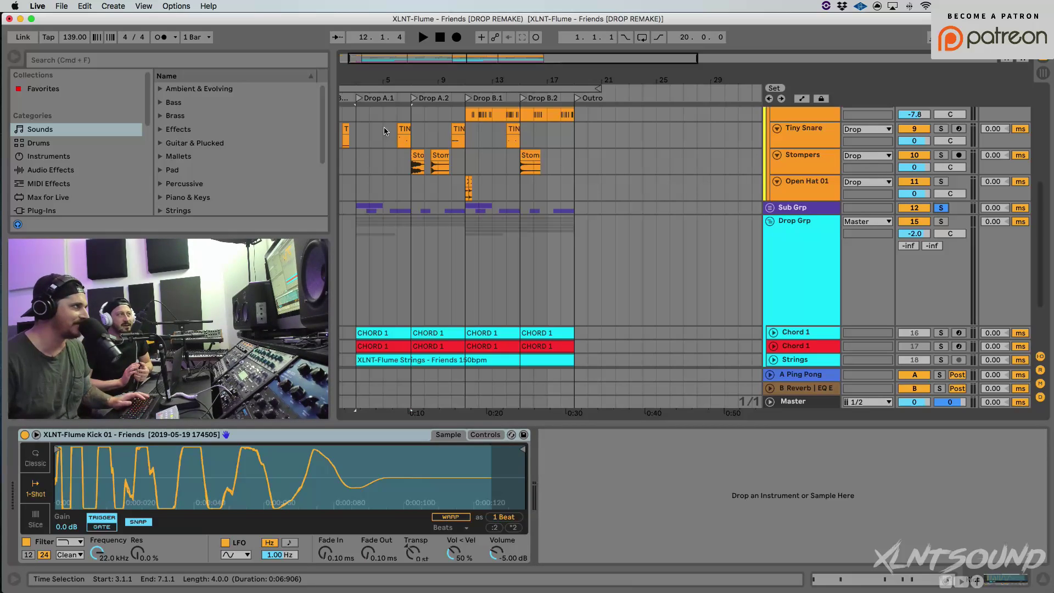
scroll(431, 165, left, 2)
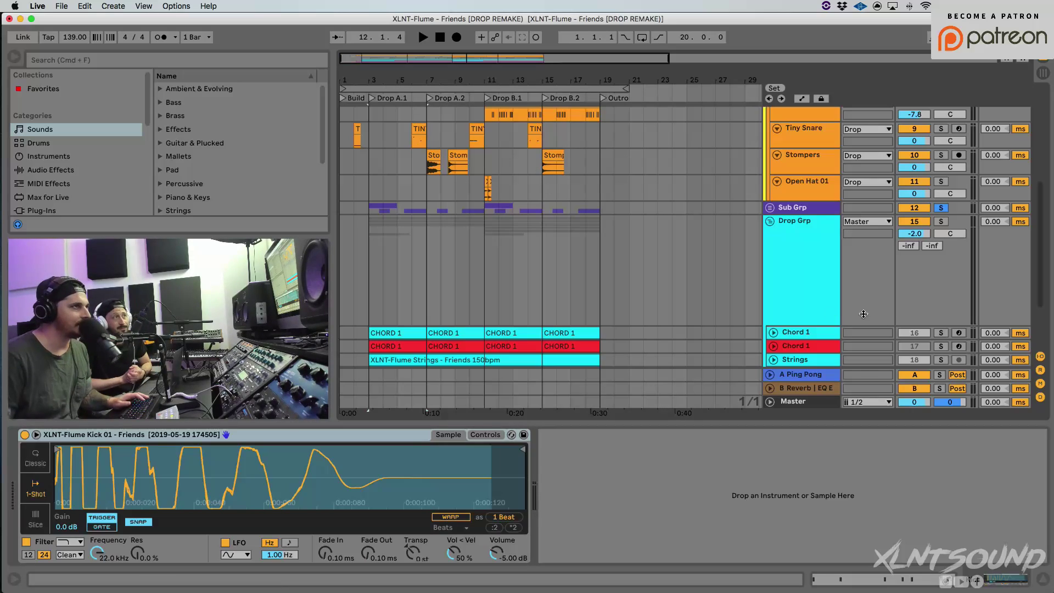
Solo the cyan Chord 1 track instead of Sub Grp, play it from Drop A.1 and unfold the track
click(942, 209)
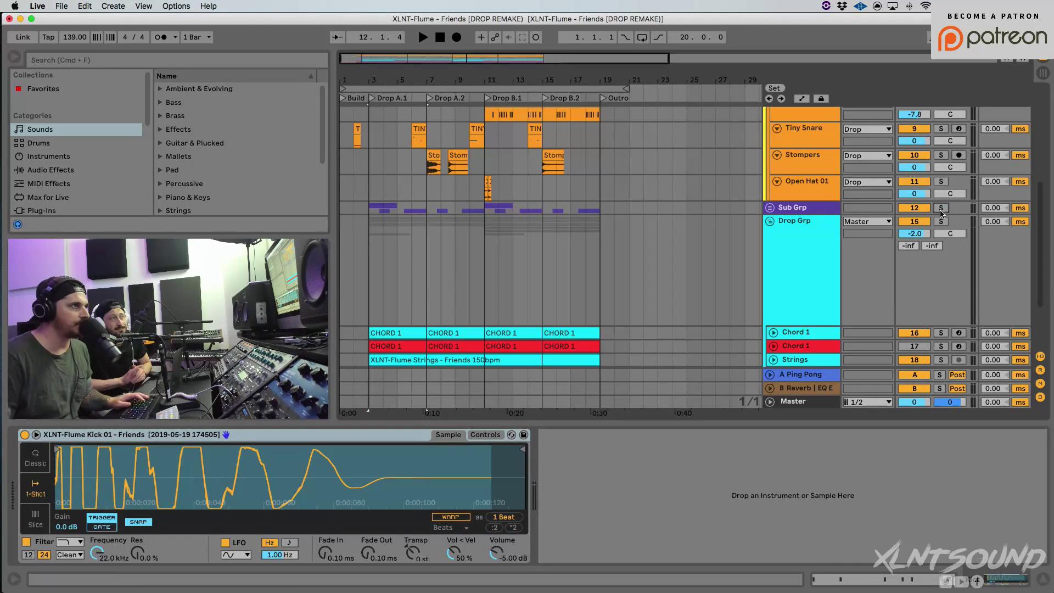
click(943, 333)
click(943, 332)
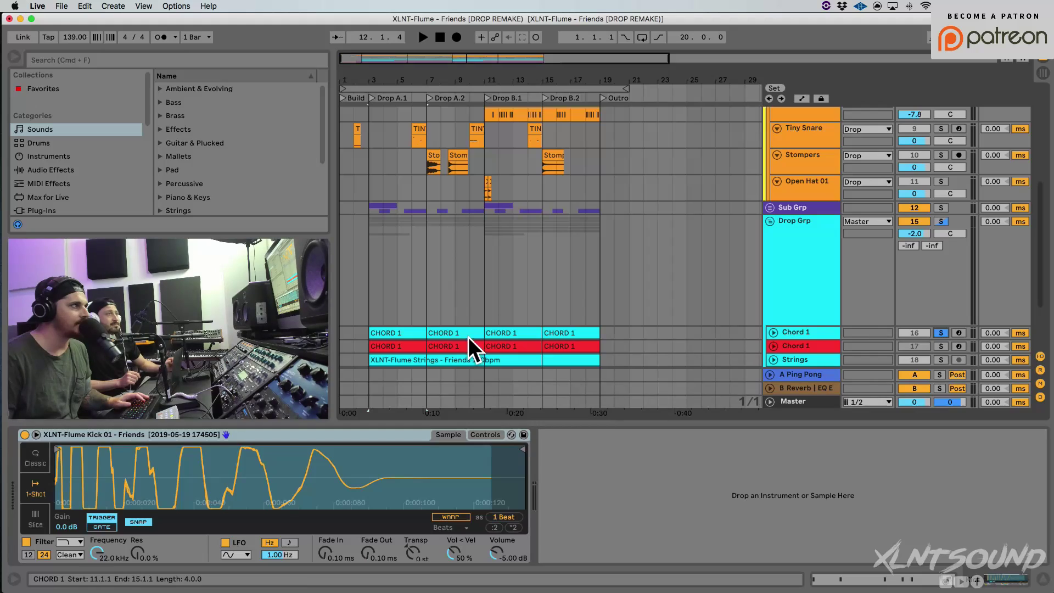
click(402, 331)
key(space)
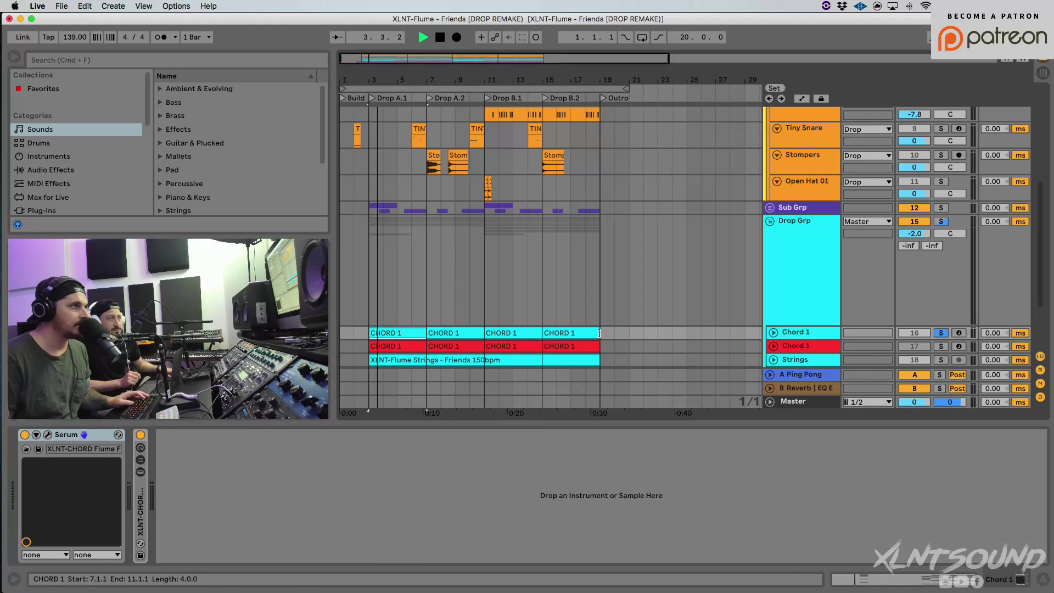
click(773, 333)
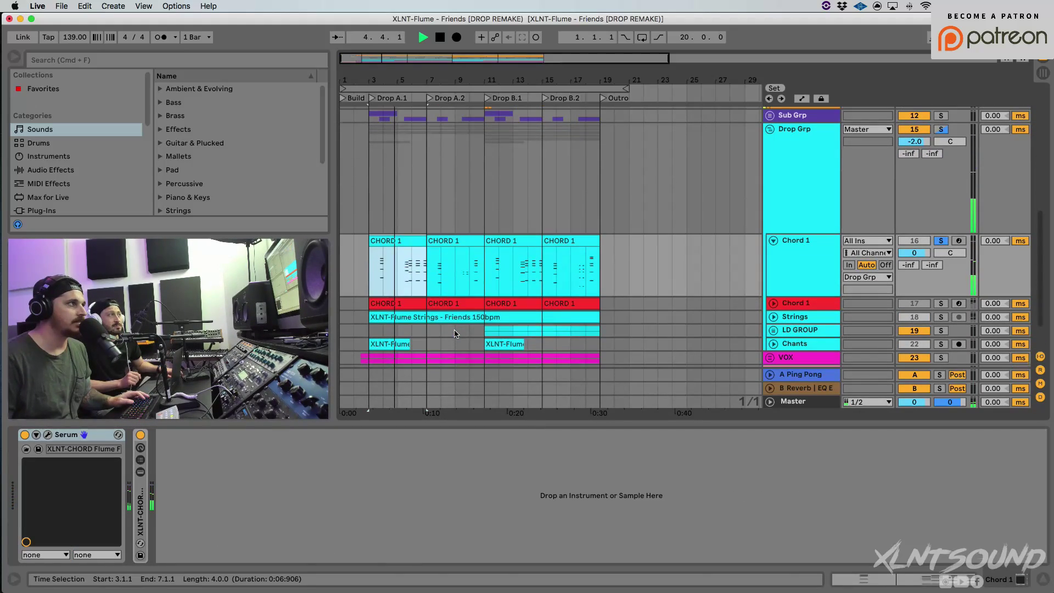
scroll(453, 343, down, 3)
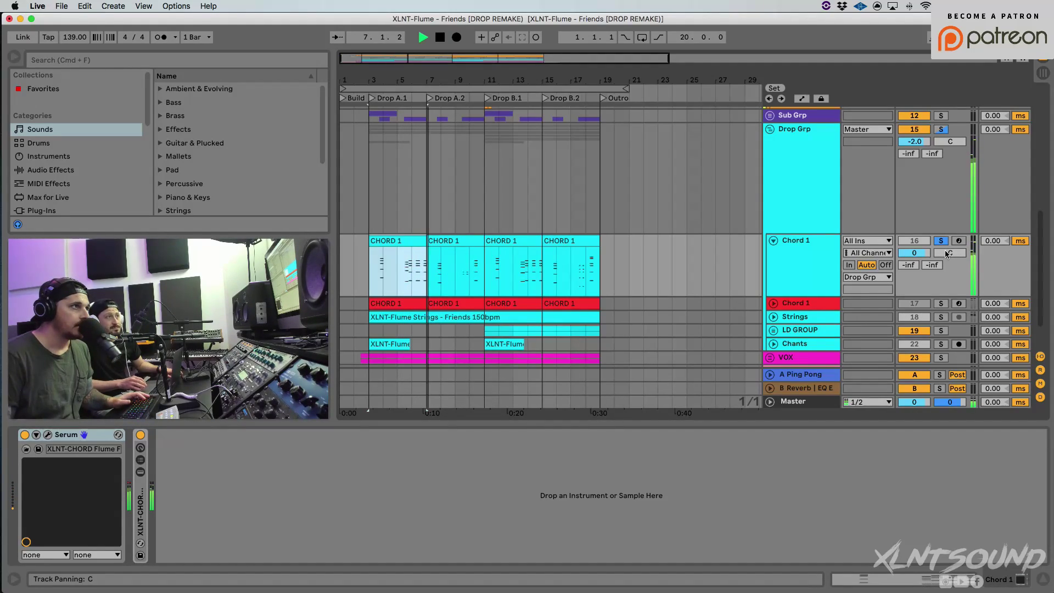
key(space)
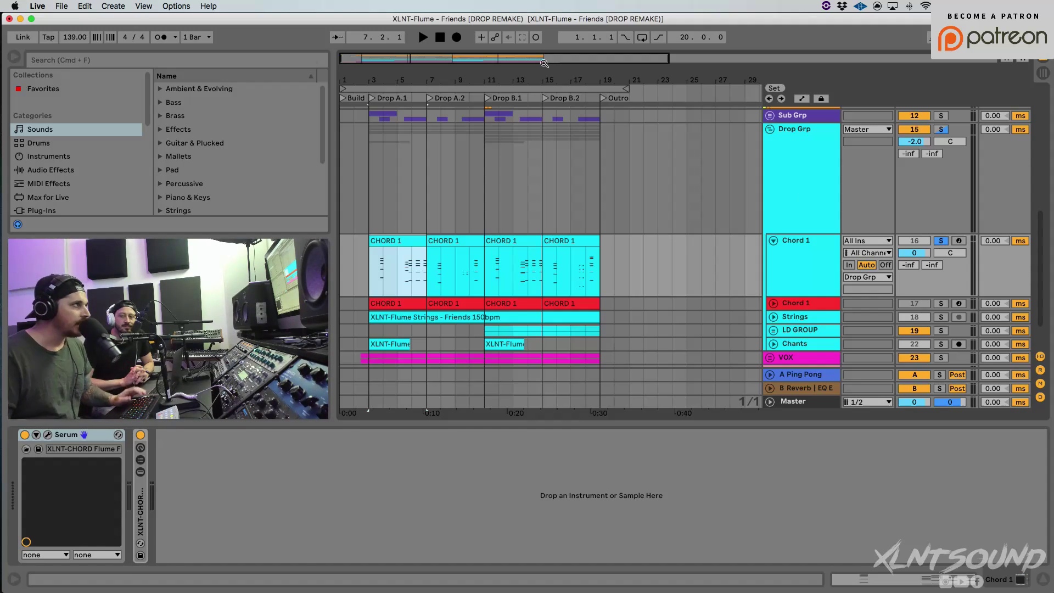
Unsolo the cyan Chord 1 track, unfold the Strings and red Chord 1 tracks, and play the arrangement from bar 2
drag(426, 74, 434, 81)
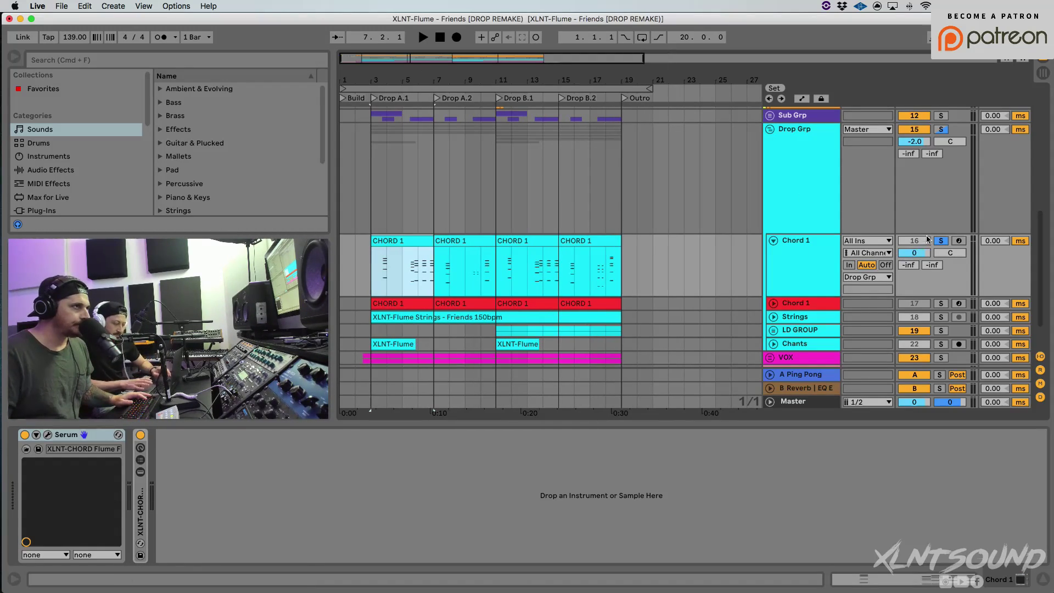
click(942, 241)
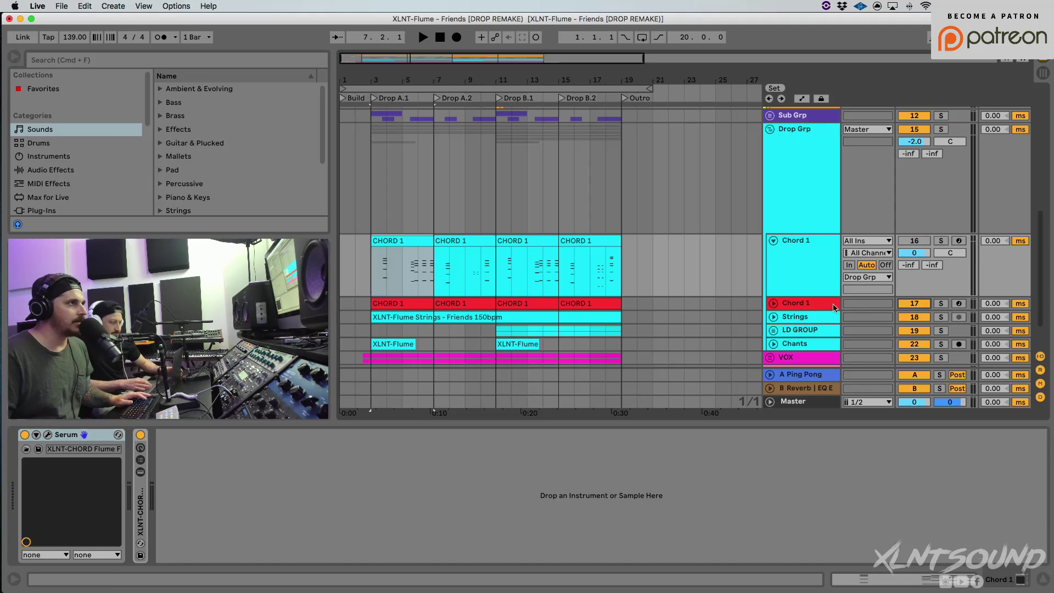
click(774, 317)
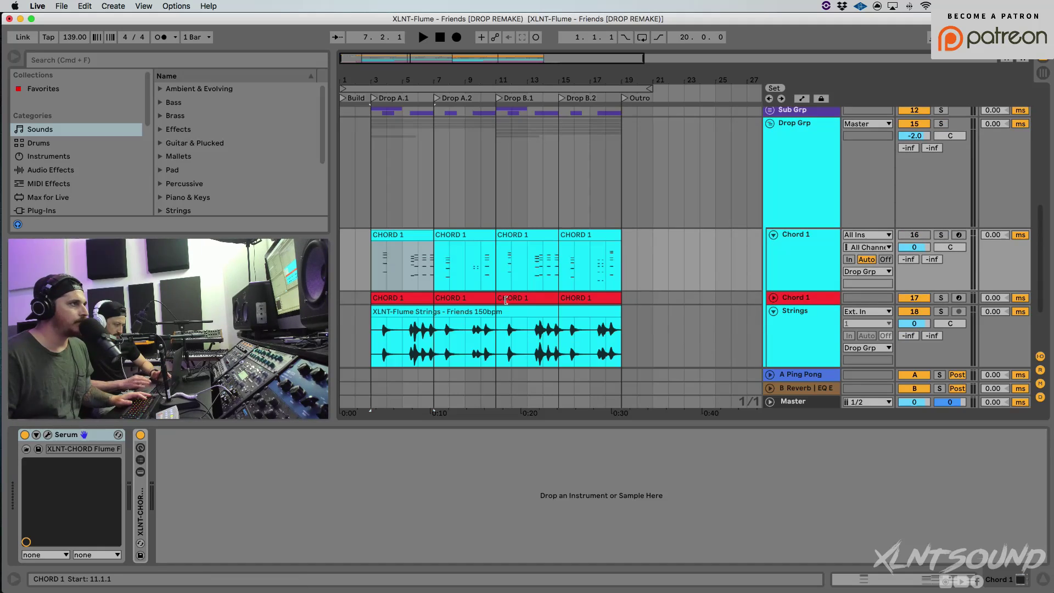
click(773, 297)
click(350, 316)
key(space)
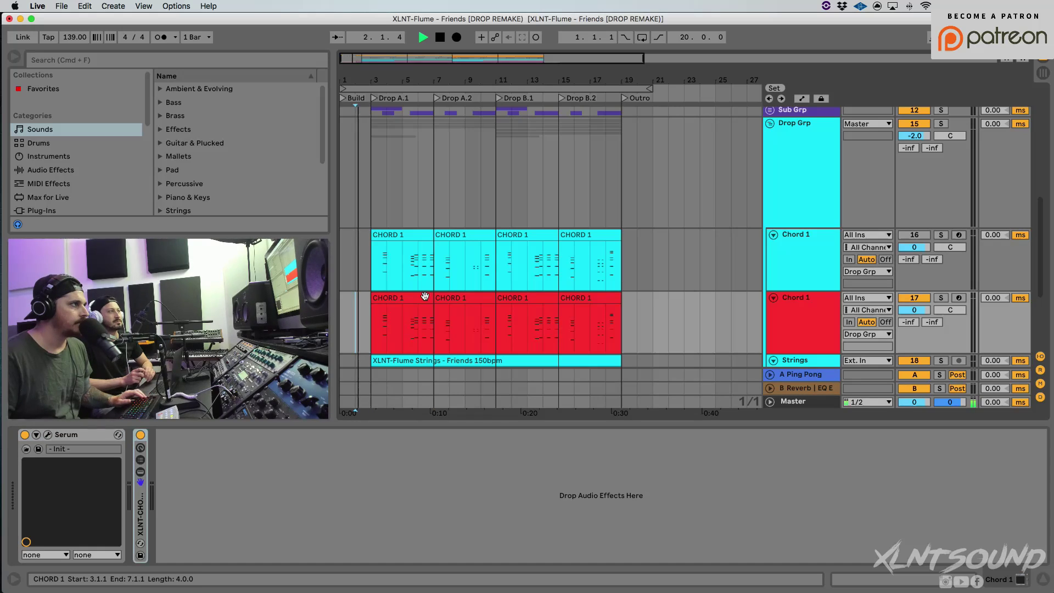
Bypass the effect rack on the red Chord 1 track and open that track's Serum instrument
click(426, 297)
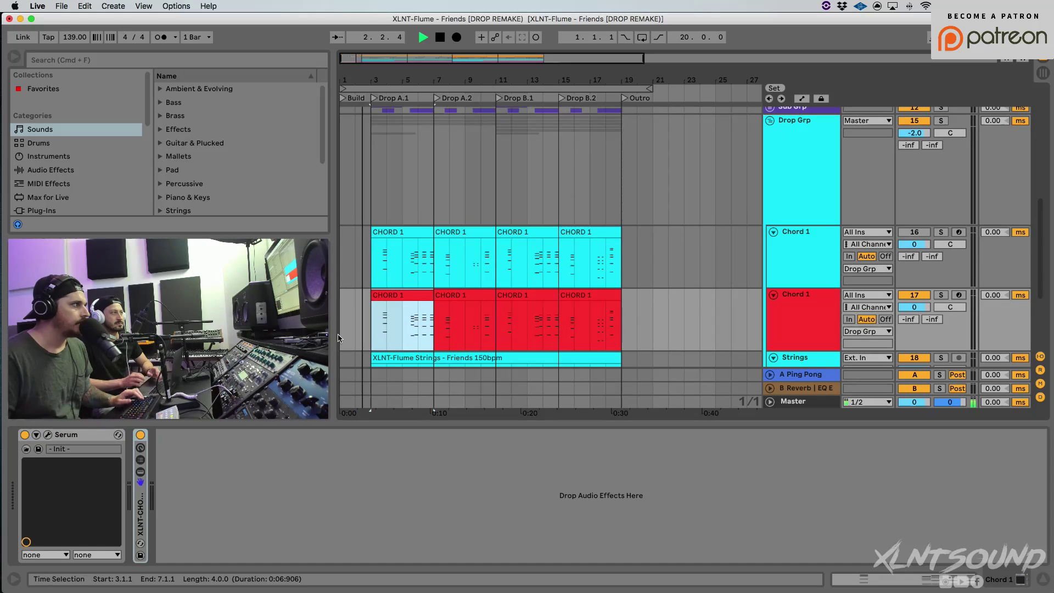
click(140, 435)
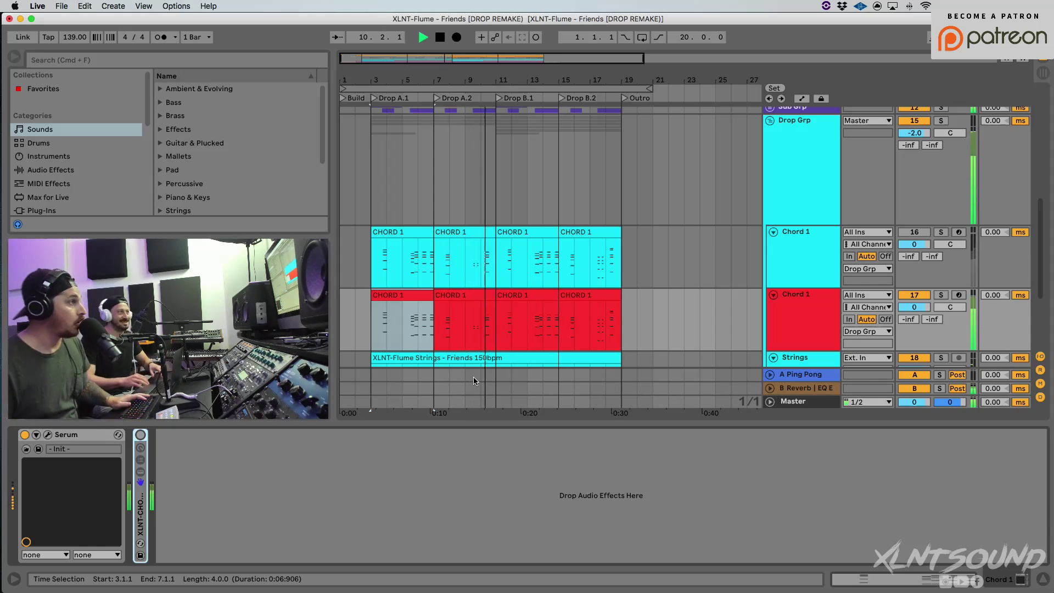
key(space)
click(779, 322)
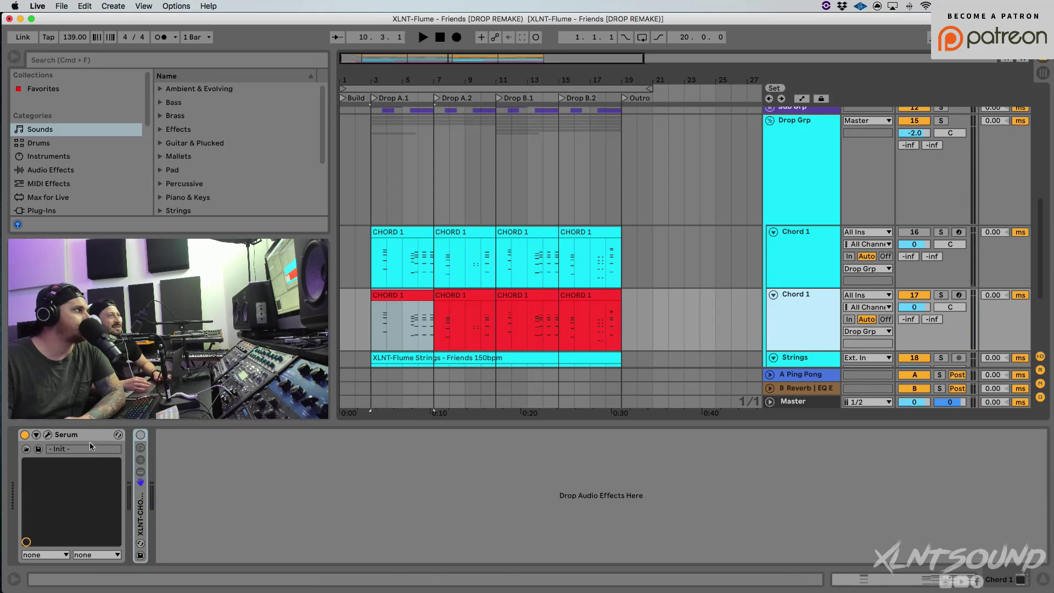
click(48, 435)
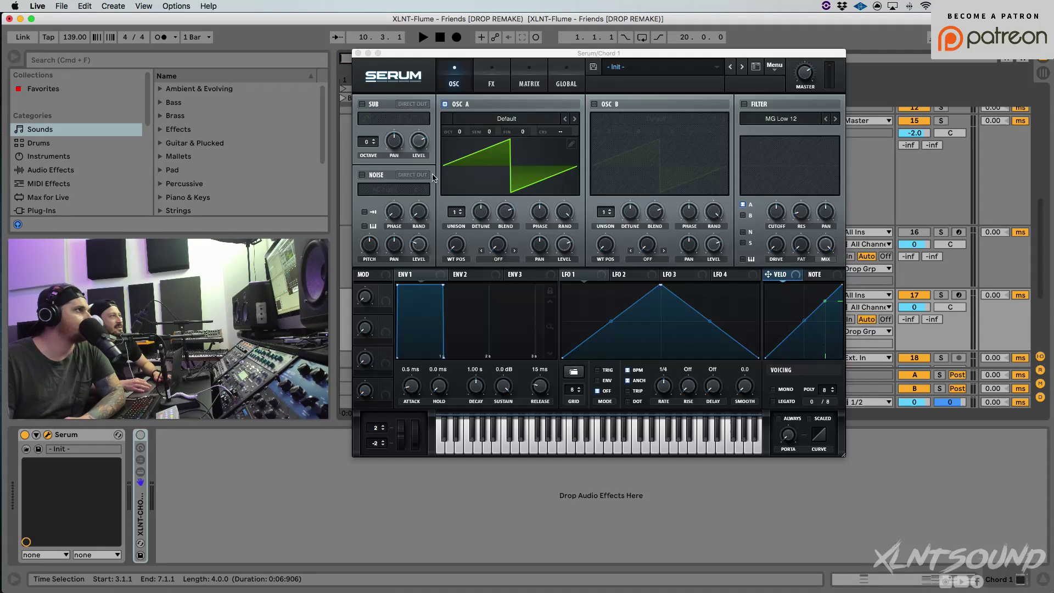
Load the Analog Basic Shapes wavetable in Osc A, set it to a saw shape with 16 unison voices, and audition it
click(521, 118)
mouse_move(527, 131)
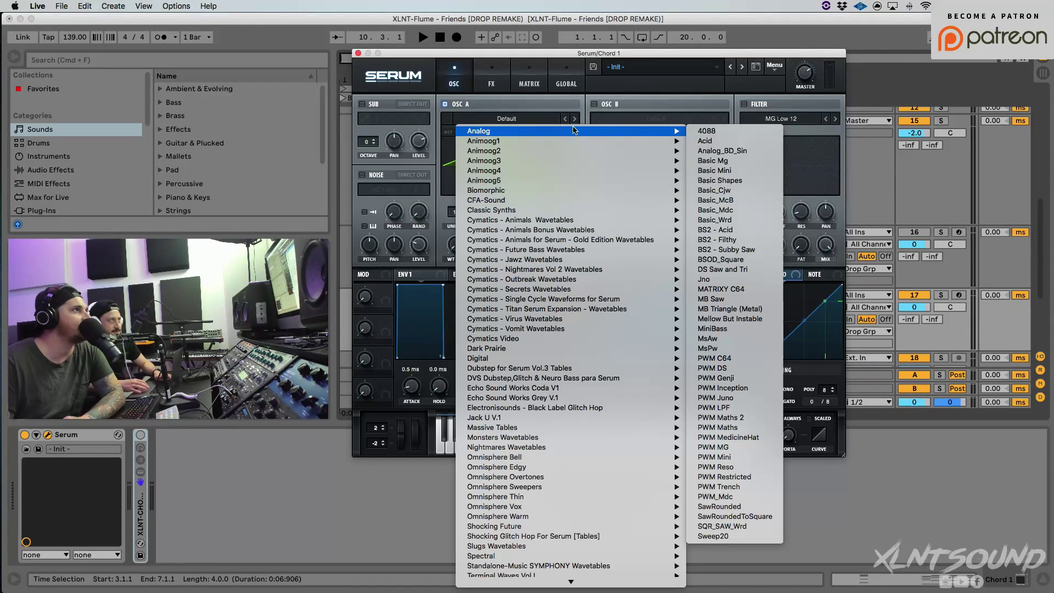
click(727, 181)
drag(459, 236, 457, 181)
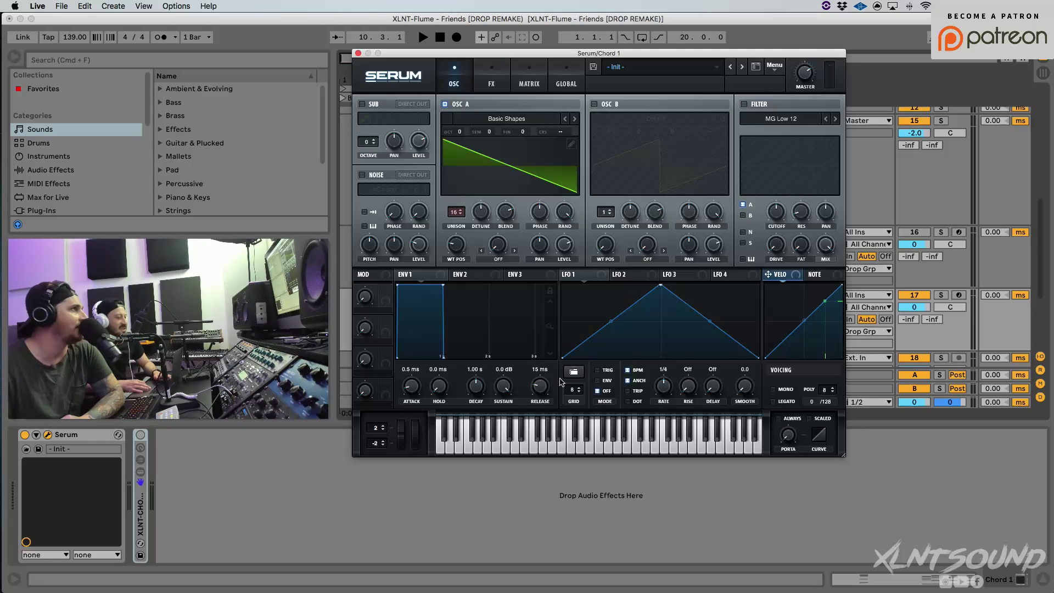
click(479, 211)
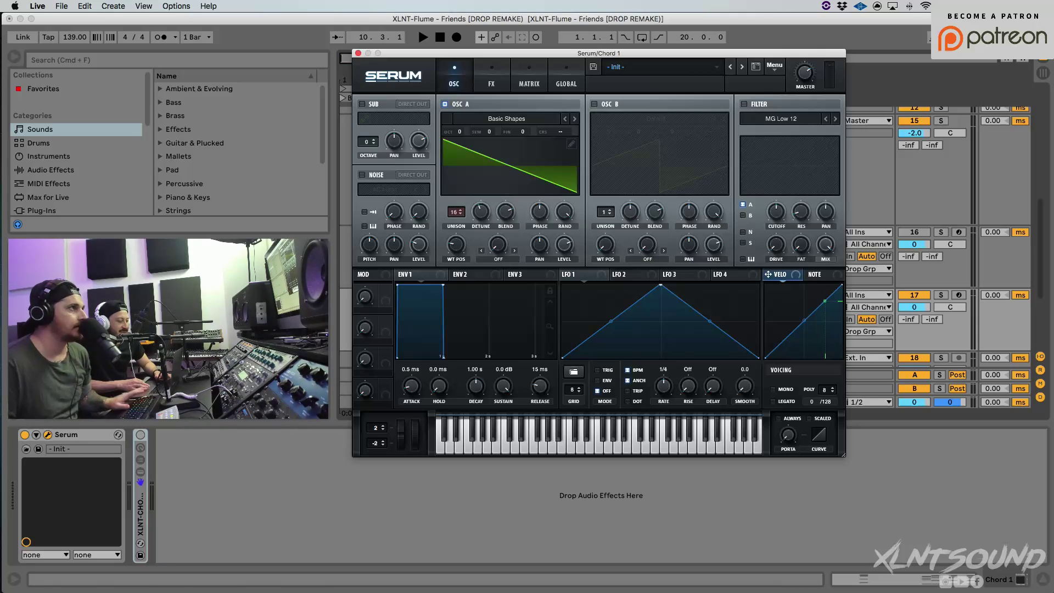
key(space)
key(space)
Move the Serum window off the chord clips and play the full arrangement from bar 6
drag(478, 53, 646, 266)
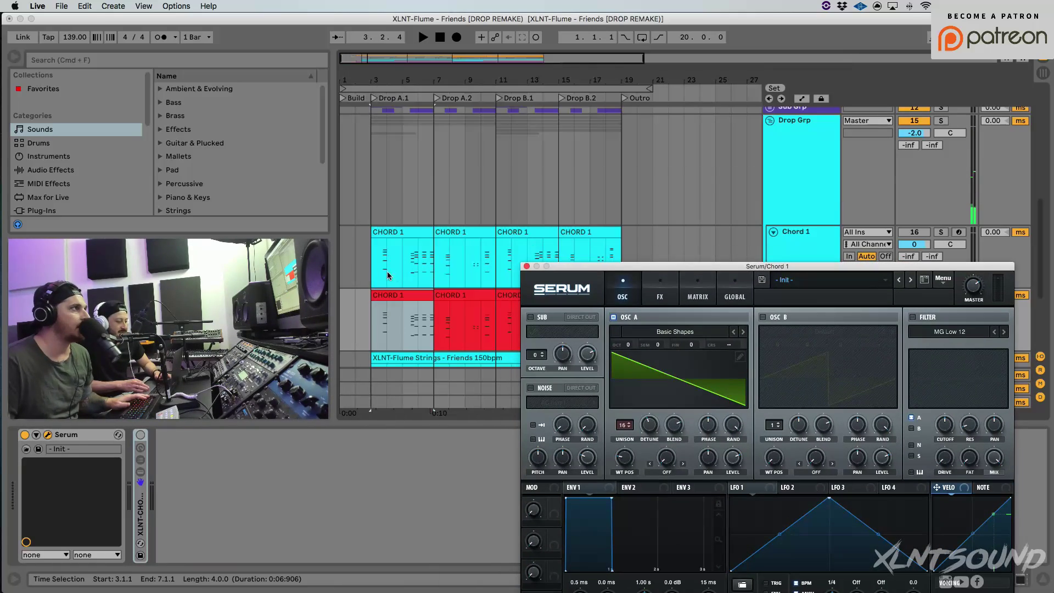
click(378, 266)
click(419, 267)
key(space)
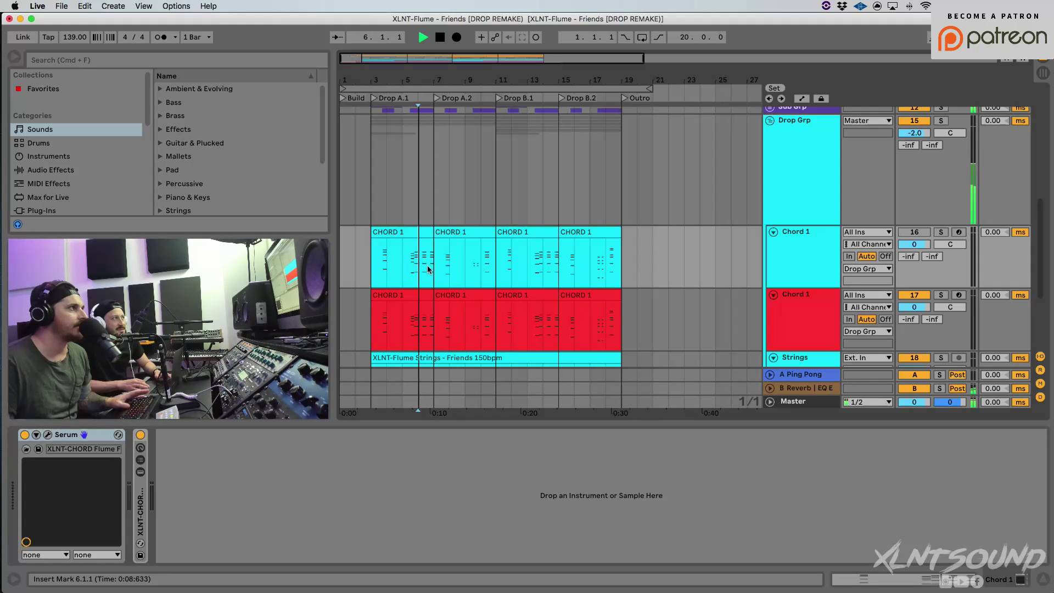
Solo the red Chord 1 track, reposition its Serum window and audition the Osc A sound repeatedly from bar 6
click(941, 295)
key(space)
key(space)
click(810, 311)
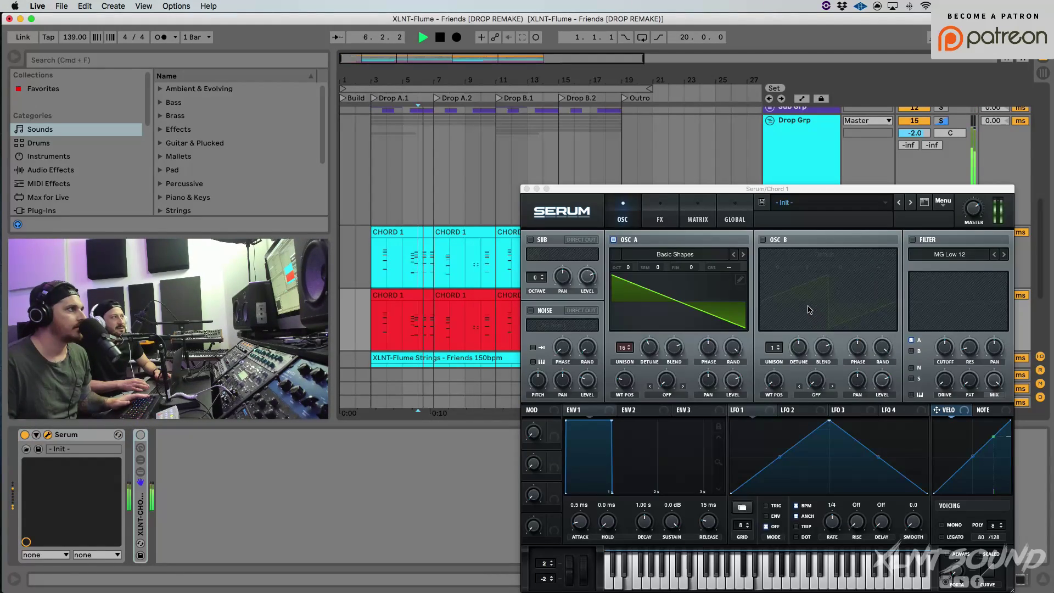
key(space)
key(space)
drag(680, 188, 587, 74)
key(space)
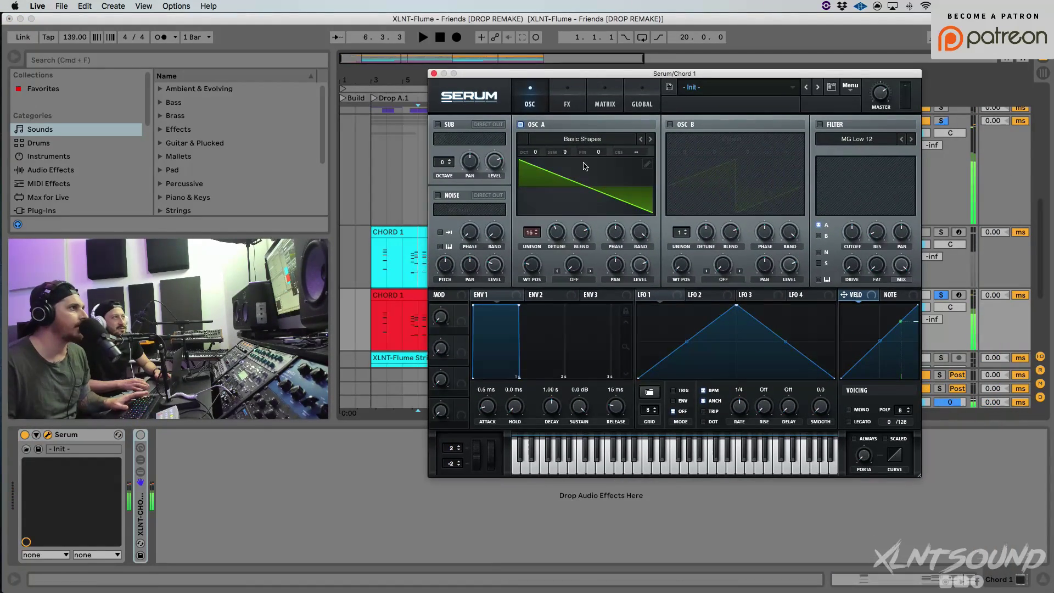
key(space)
key(space)
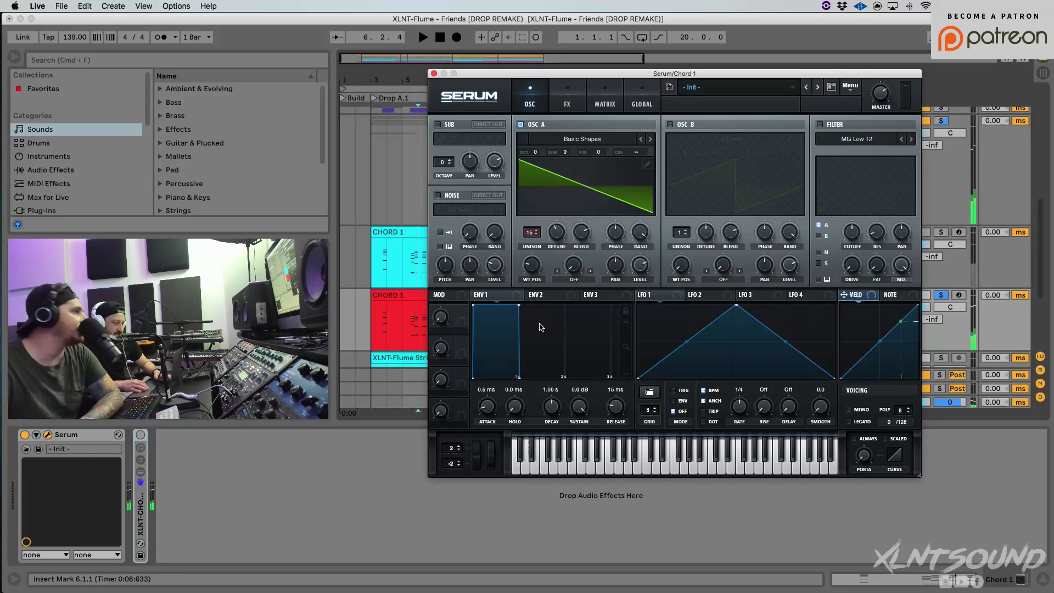
click(640, 267)
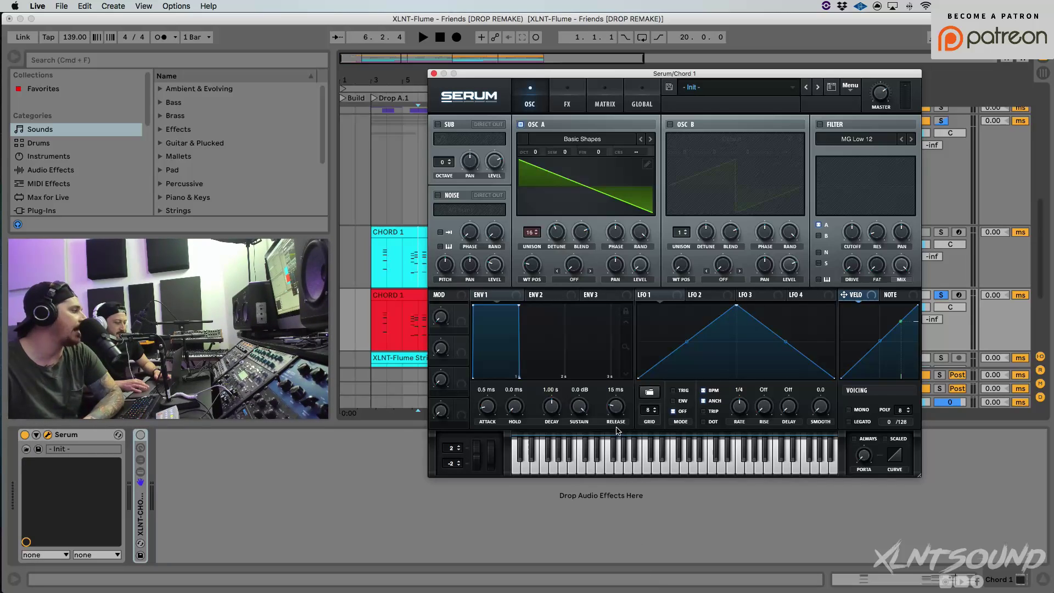
Enable Osc B, load the Analog Basic Shapes wavetable and move its wavetable position to the square shape
click(669, 125)
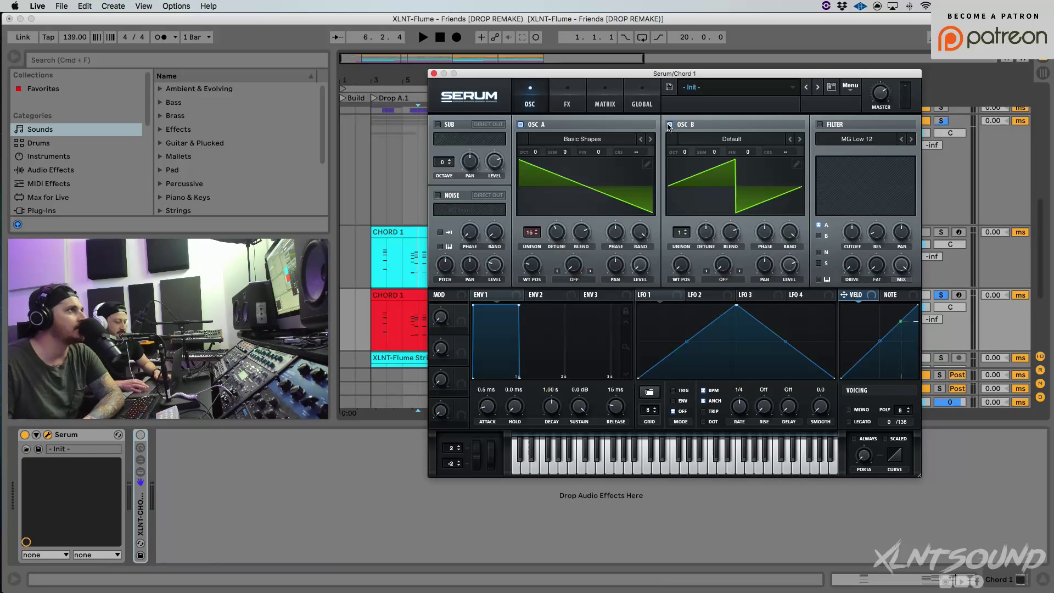
click(708, 140)
mouse_move(742, 150)
click(946, 202)
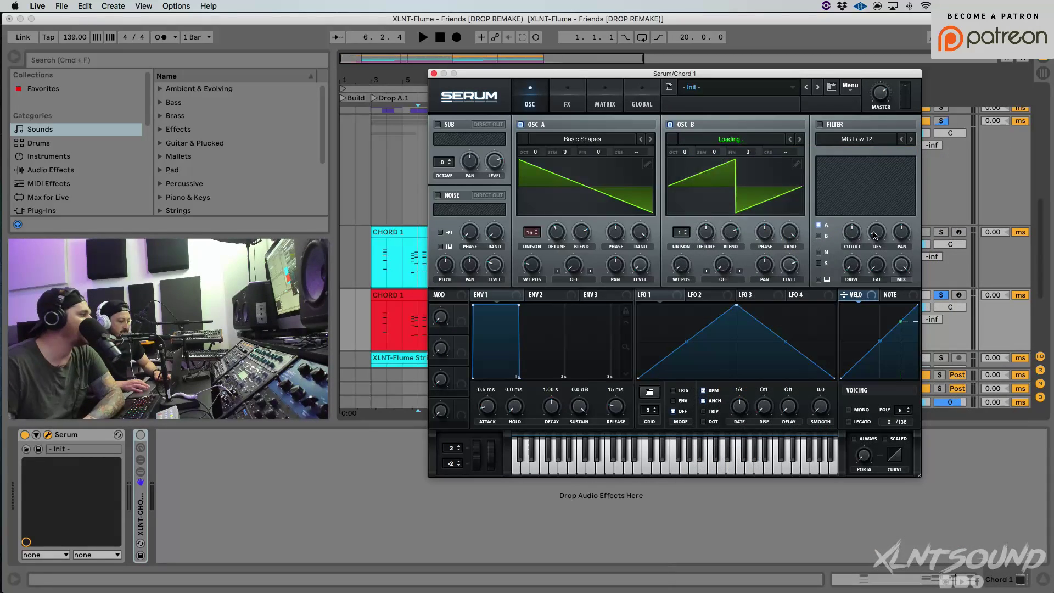
drag(681, 266, 679, 208)
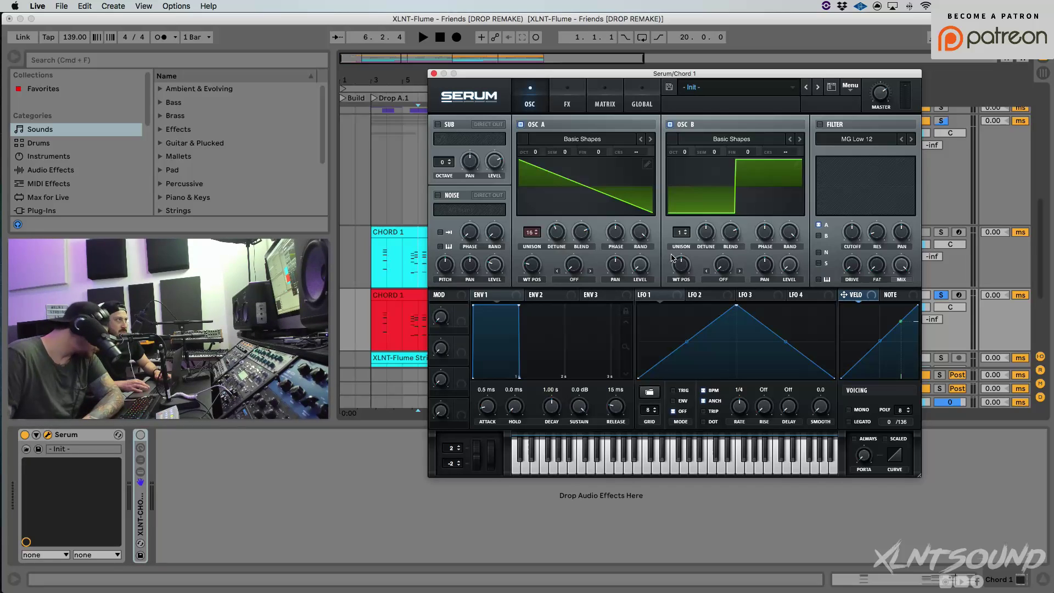
Set Osc B to 16 unison voices and audition both oscillators together
drag(682, 233, 706, 240)
key(space)
key(space)
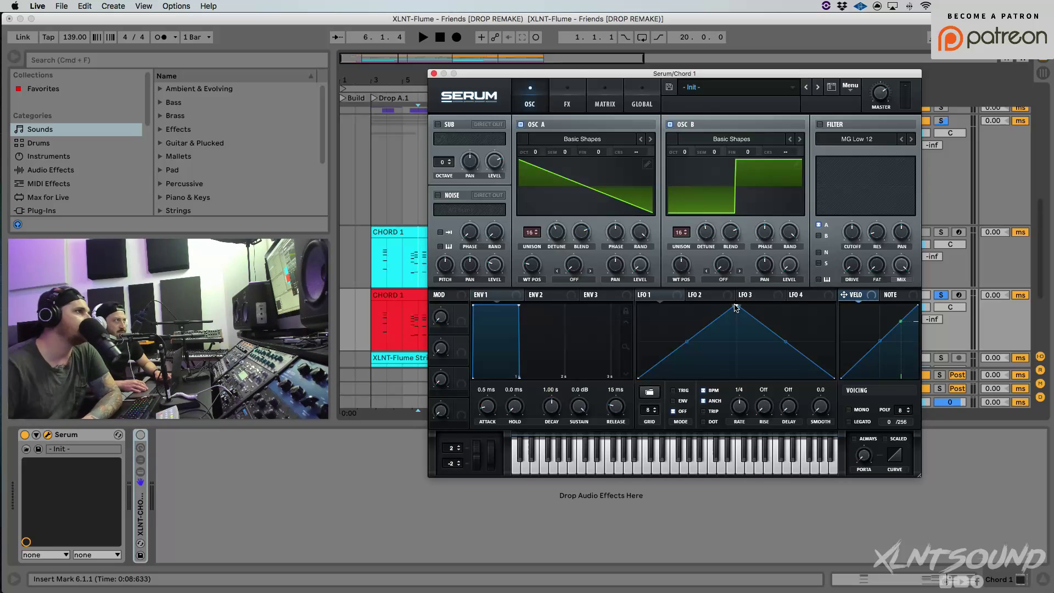
Shift LFO 1's peak earlier, bend both slopes into concave curves, and set the LFO to envelope mode
drag(737, 306, 734, 306)
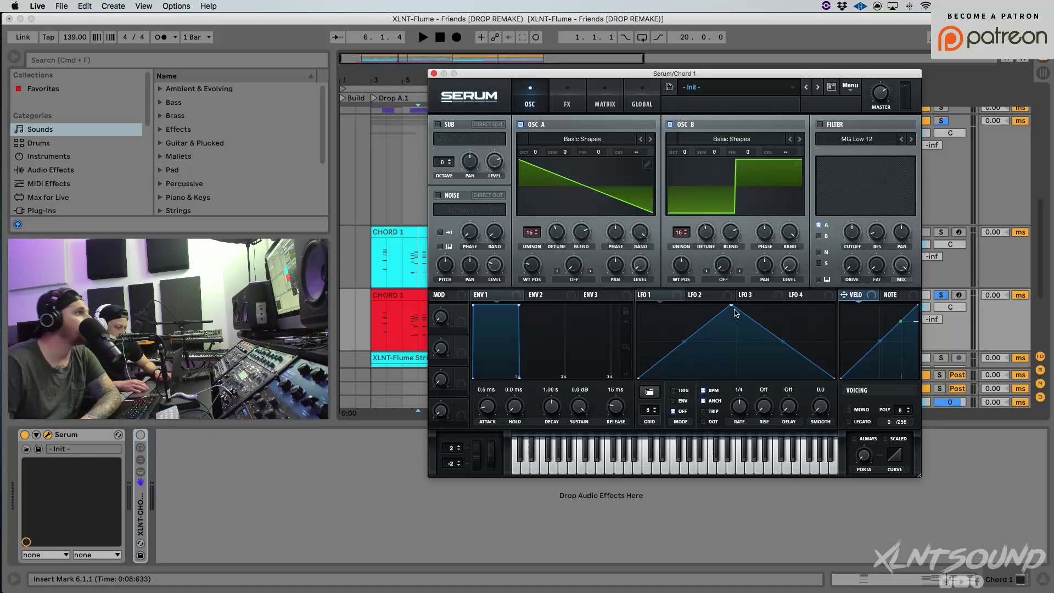
drag(731, 306, 709, 299)
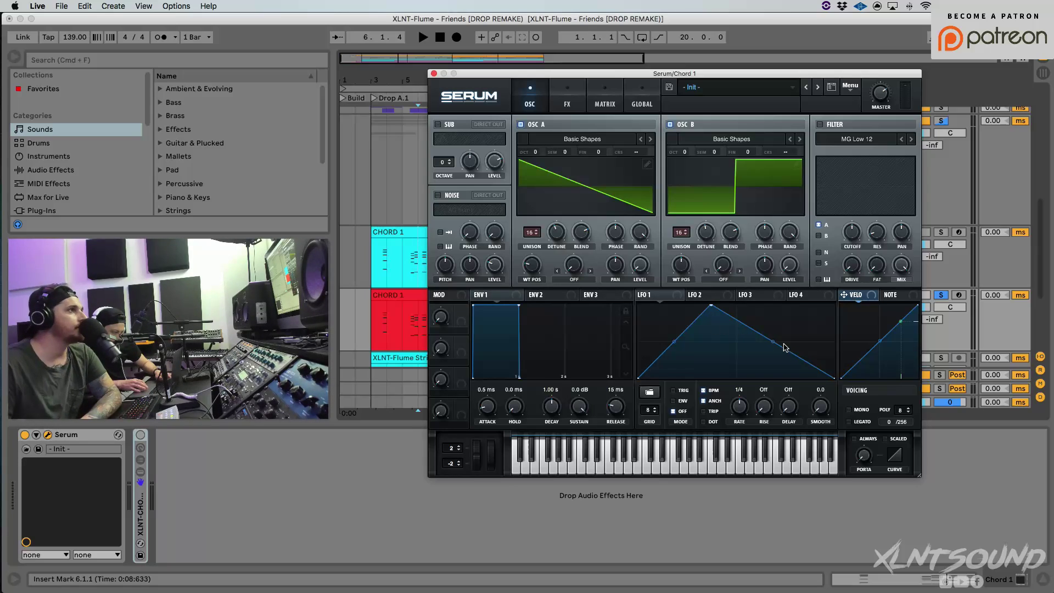
drag(773, 342, 773, 365)
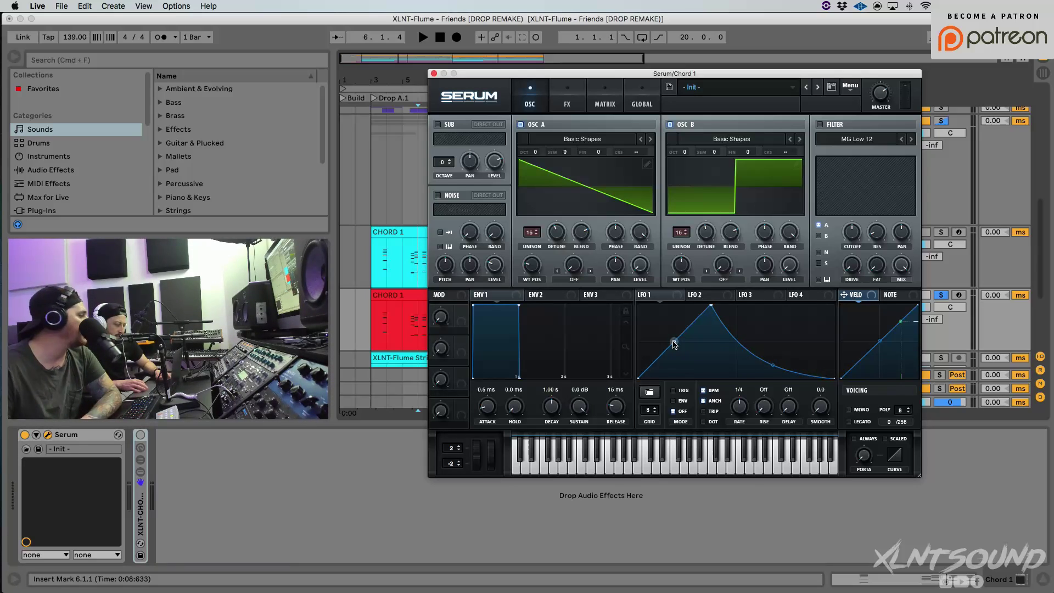
drag(674, 344, 675, 373)
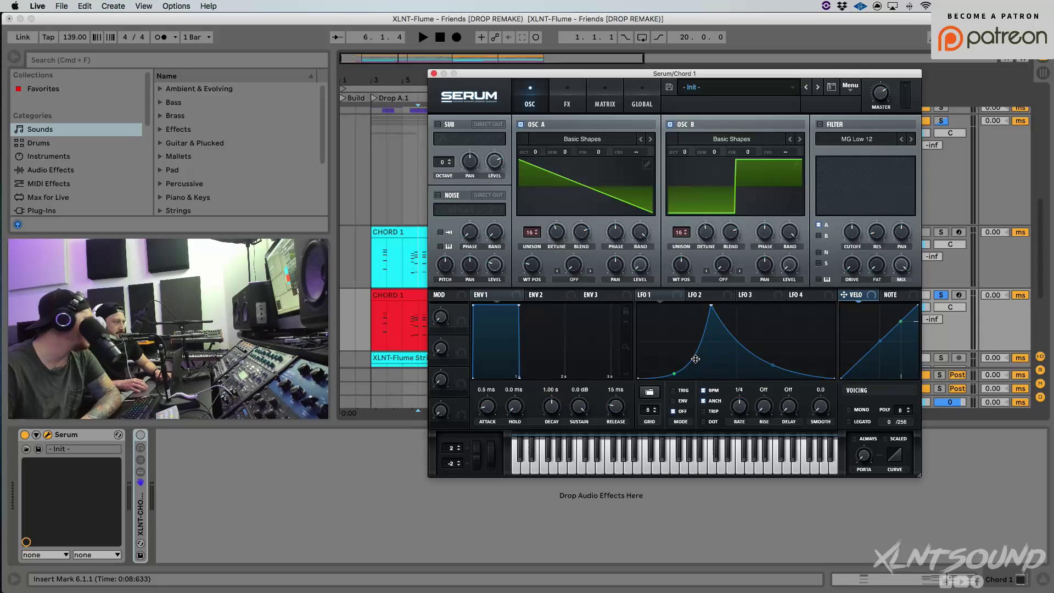
drag(773, 366, 774, 359)
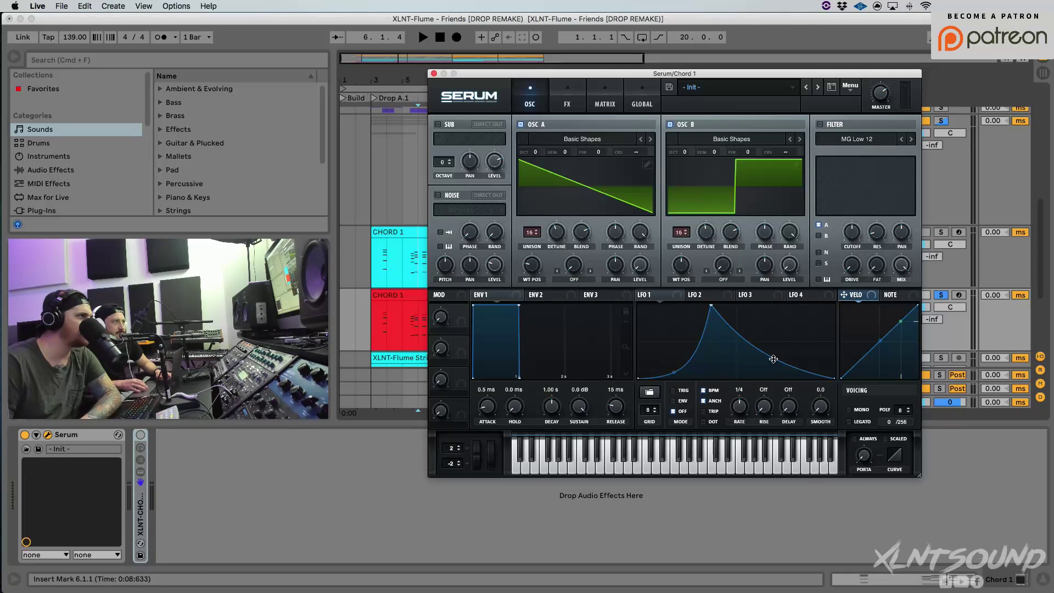
click(677, 392)
click(679, 402)
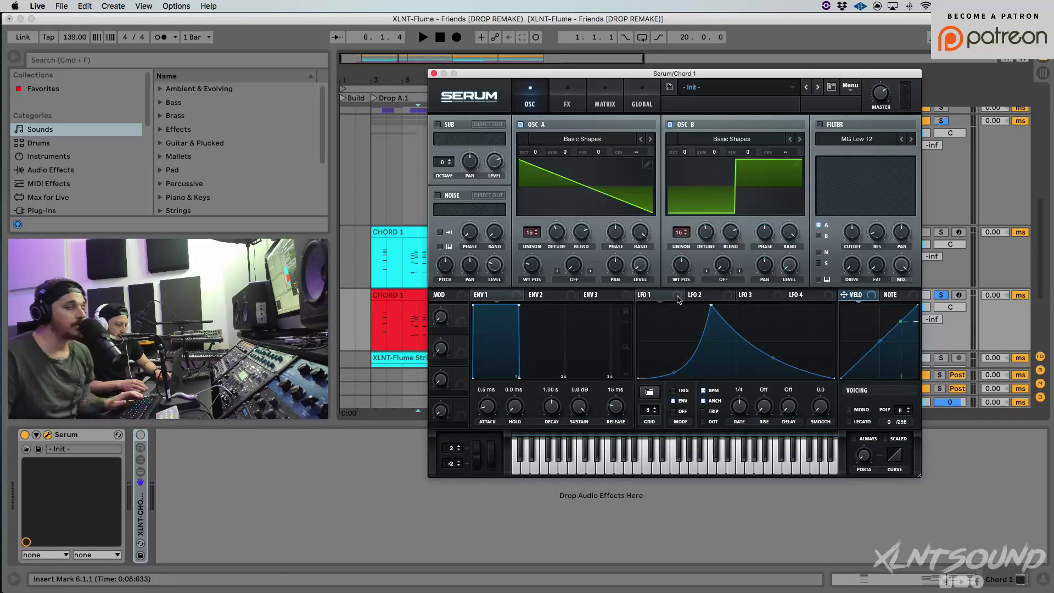
Assign LFO 1 to the levels of Osc A and Osc B, with an amount of about 70 on Osc B, and audition the result
drag(651, 295, 639, 267)
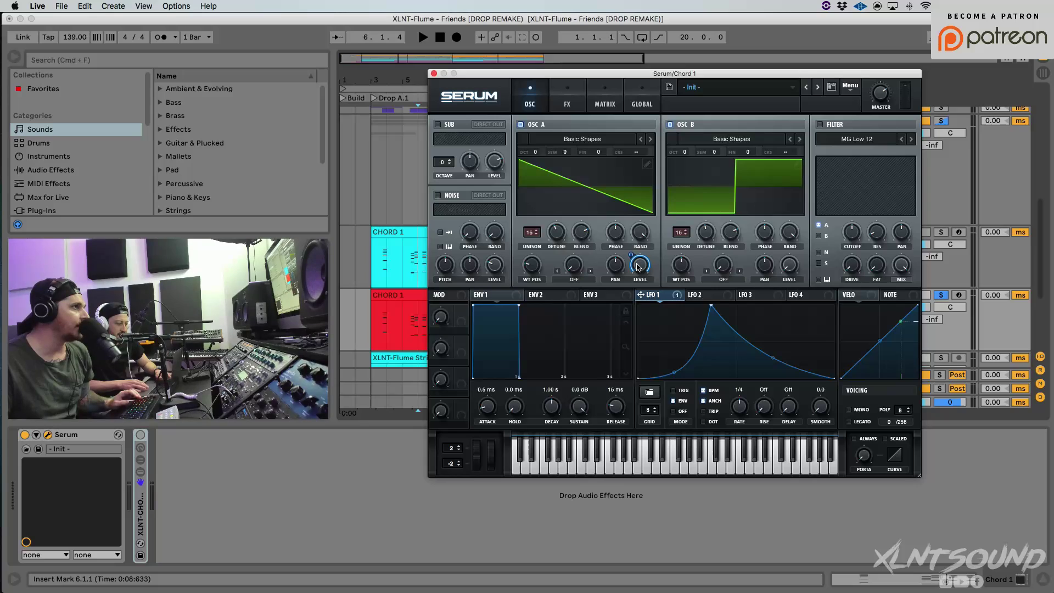
mouse_move(630, 257)
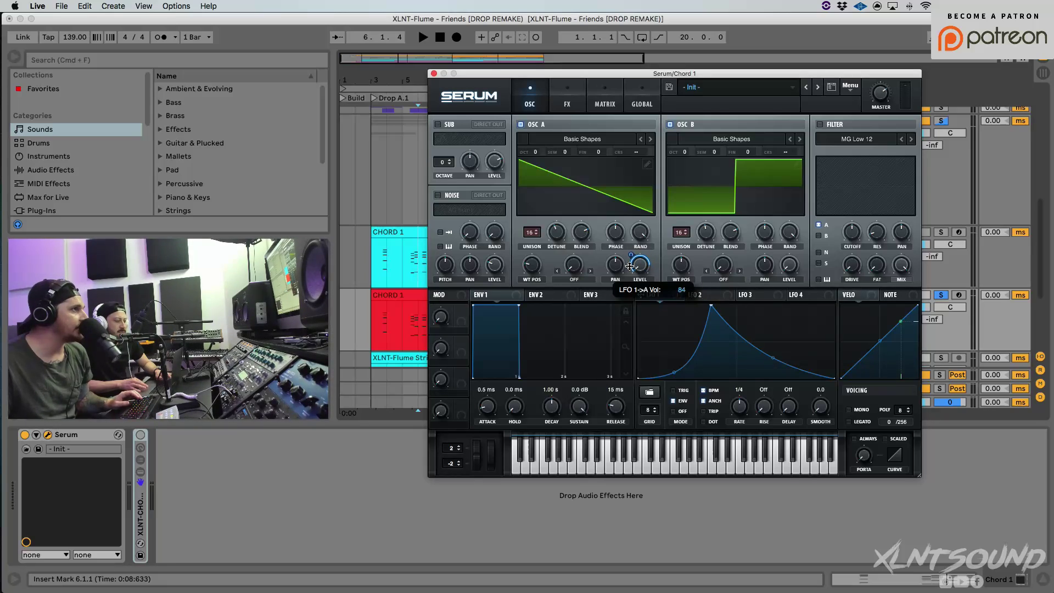
drag(629, 269, 778, 275)
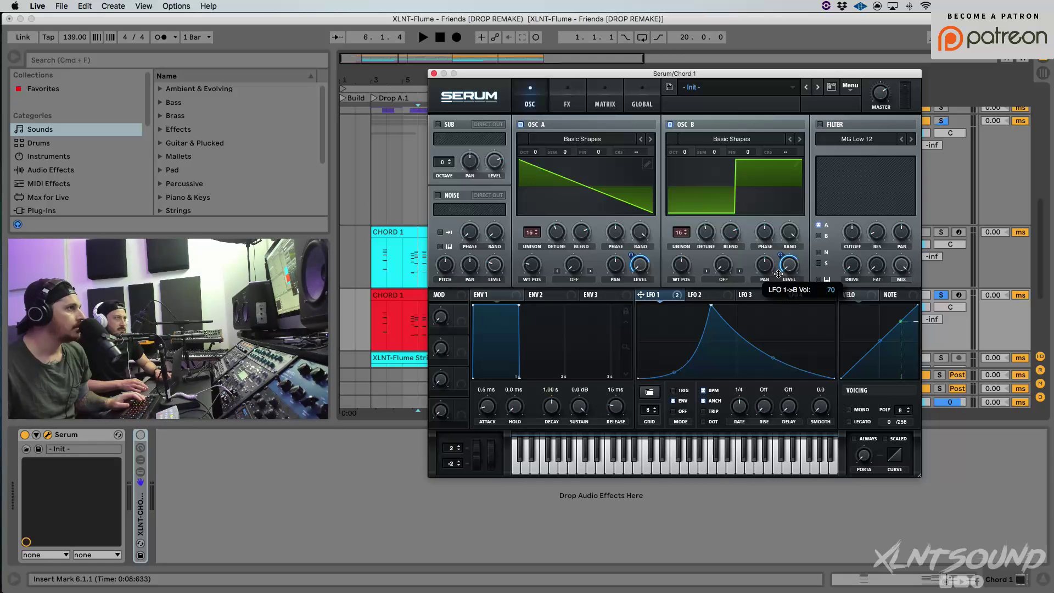
key(space)
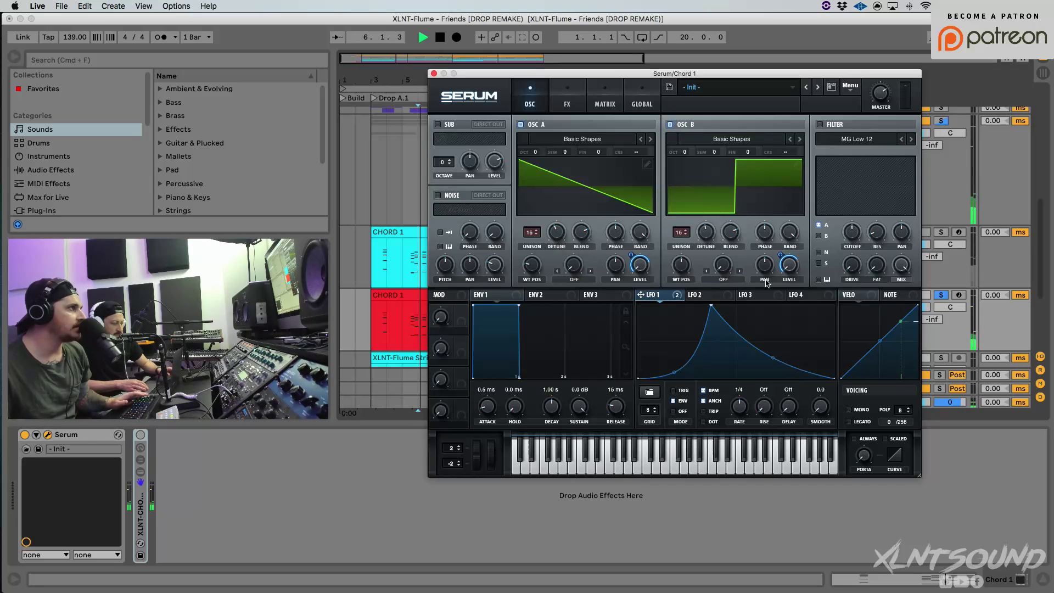
key(space)
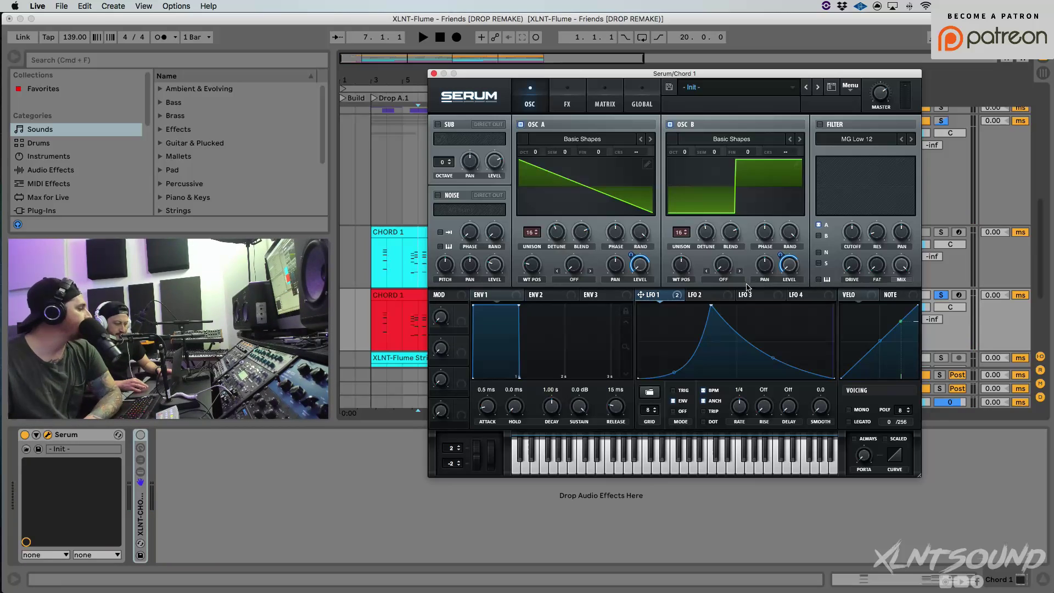
Enable the AC hum1 noise oscillator with direct output, assign LFO 1 to its level and audition it
click(438, 195)
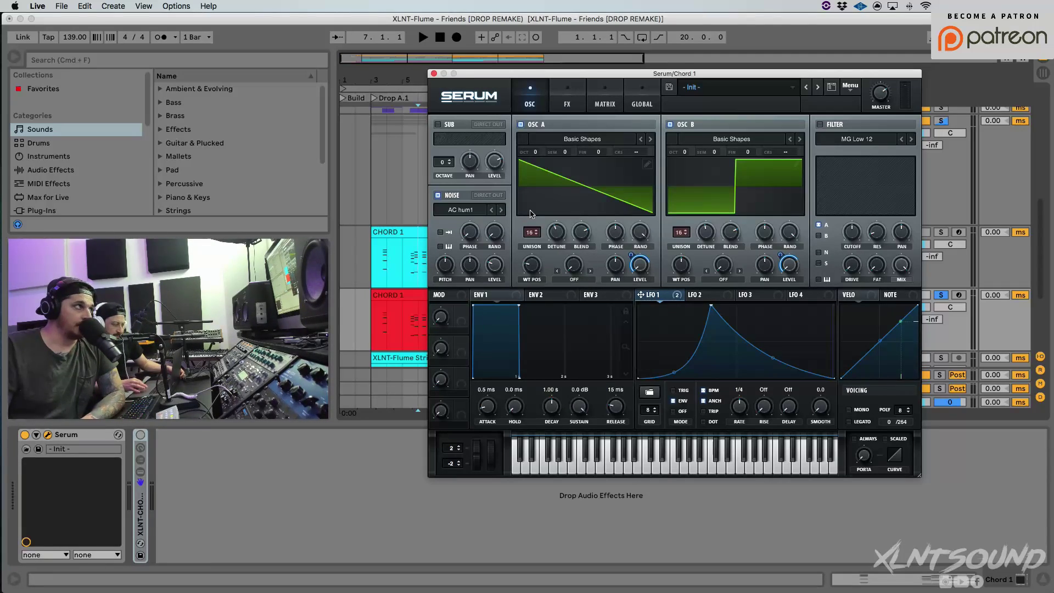
click(490, 196)
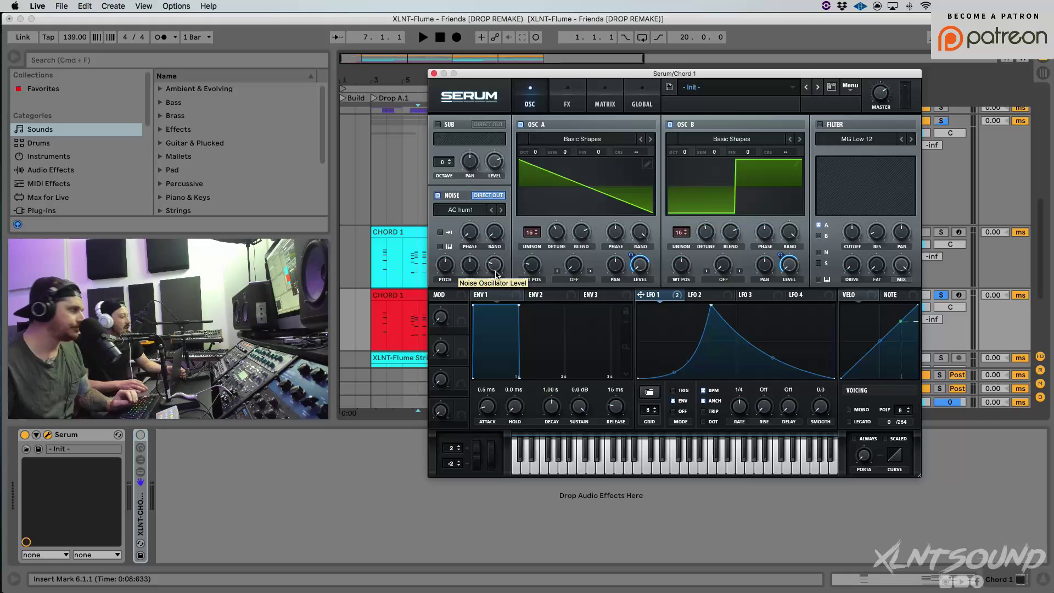
drag(669, 294, 484, 285)
key(space)
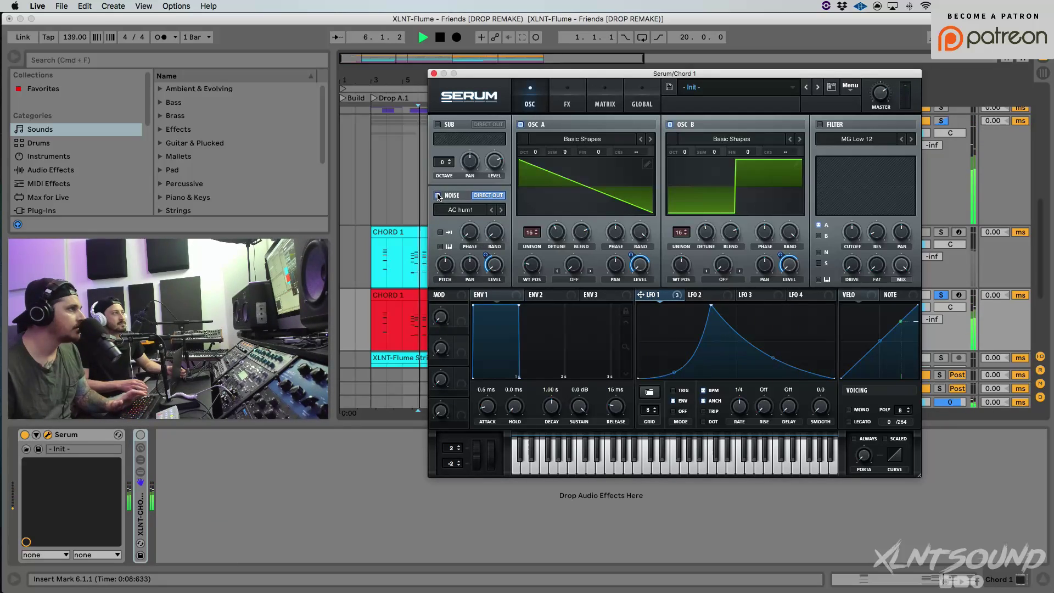
key(space)
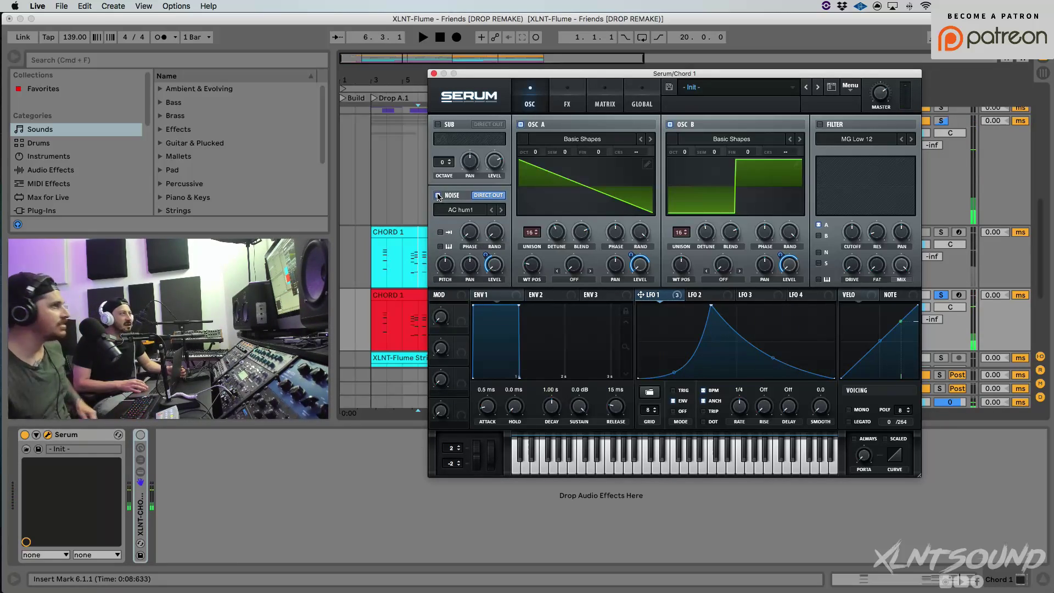
click(438, 195)
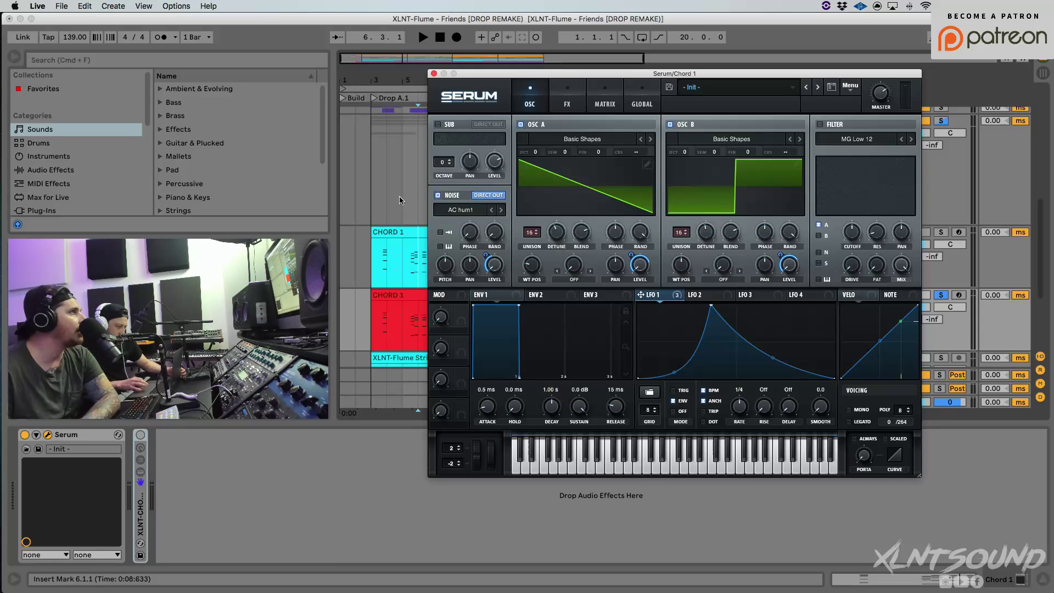
Enable the sub oscillator with the second waveform, assign LFO 1 to its level and audition the patch
click(438, 125)
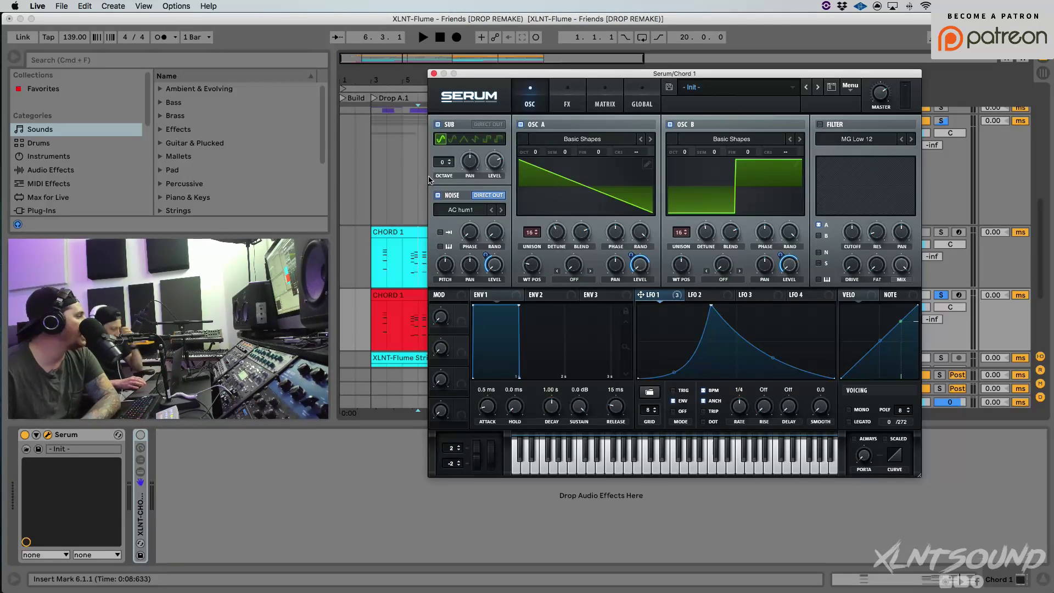
click(452, 139)
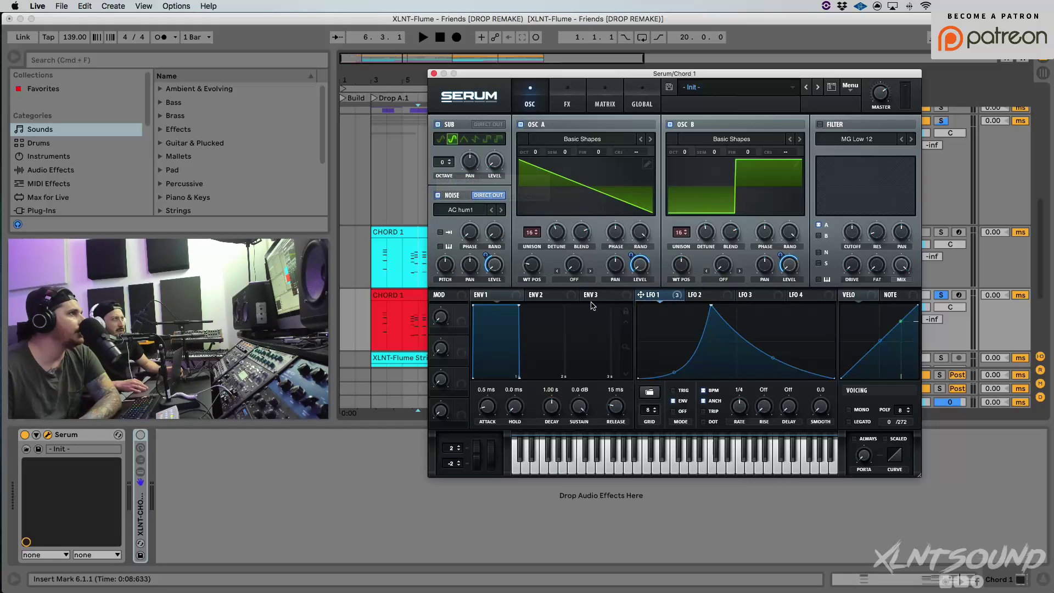
drag(641, 295, 486, 187)
key(space)
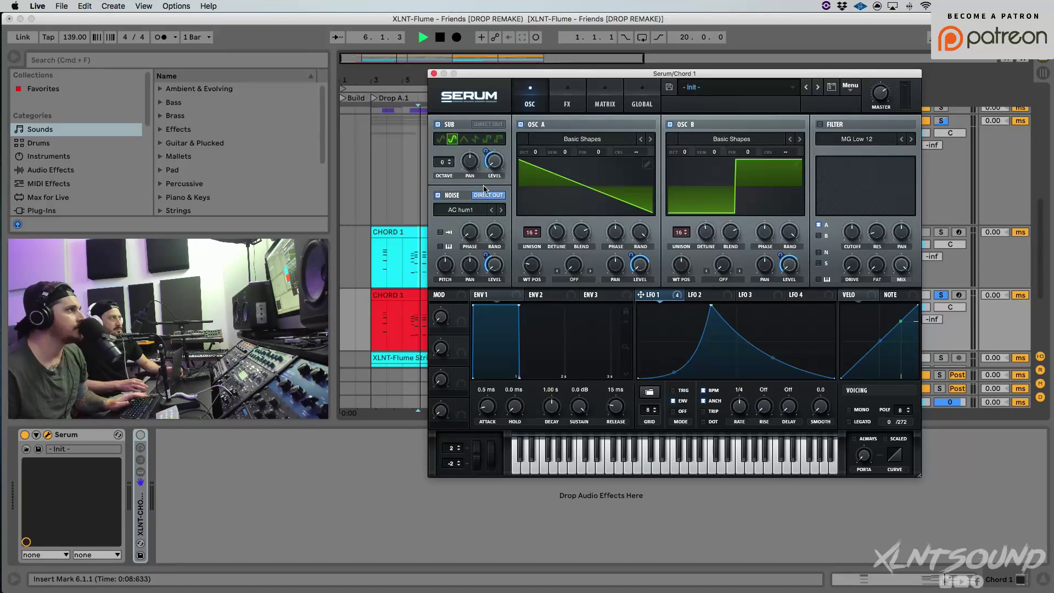
key(space)
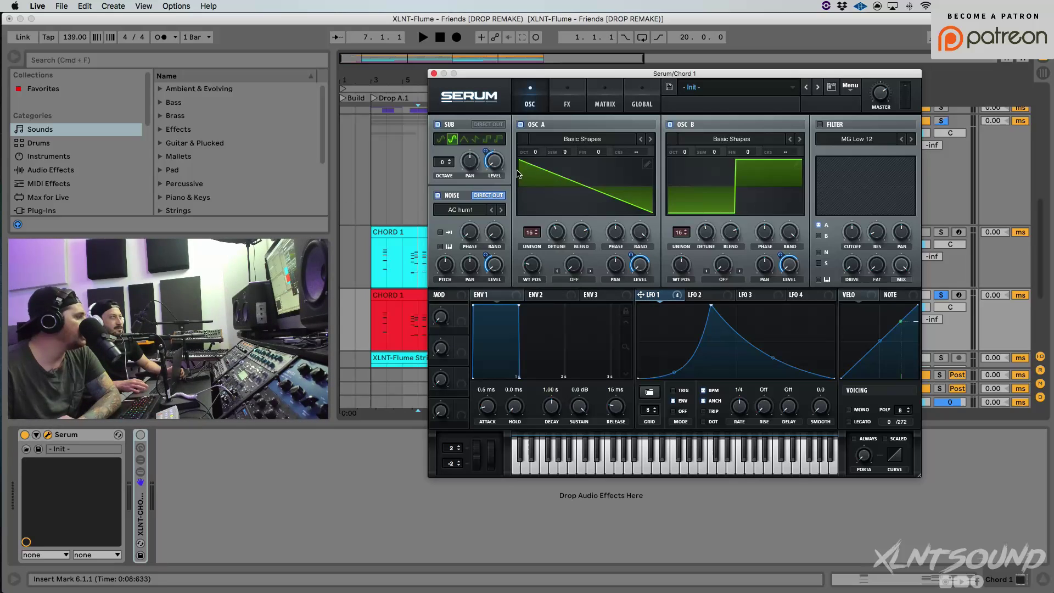
Switch on the Hyper/Dimension effect and audition the chord with it
click(576, 101)
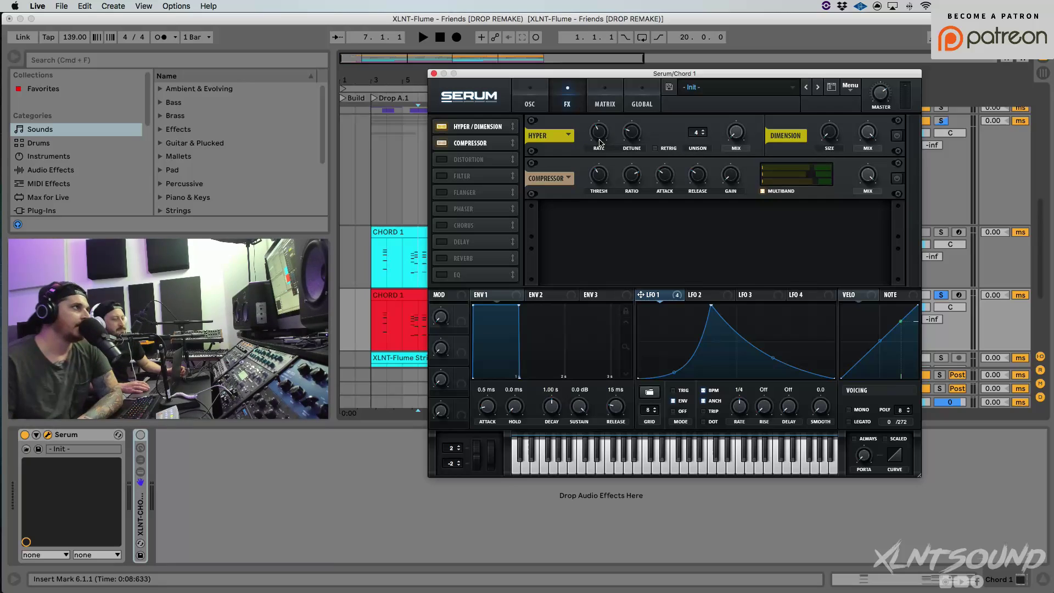
mouse_move(603, 139)
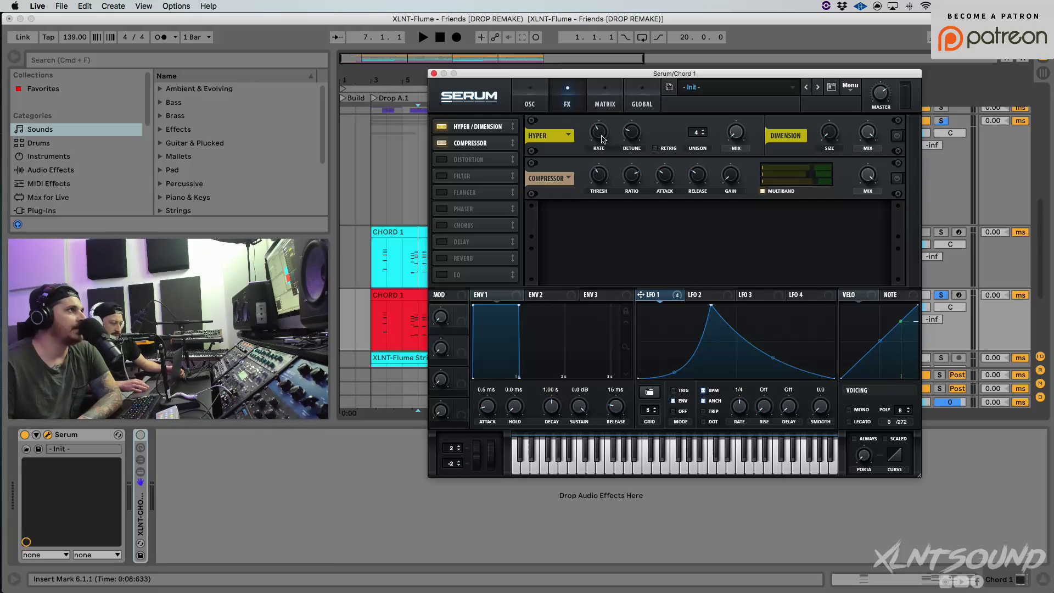
mouse_move(740, 135)
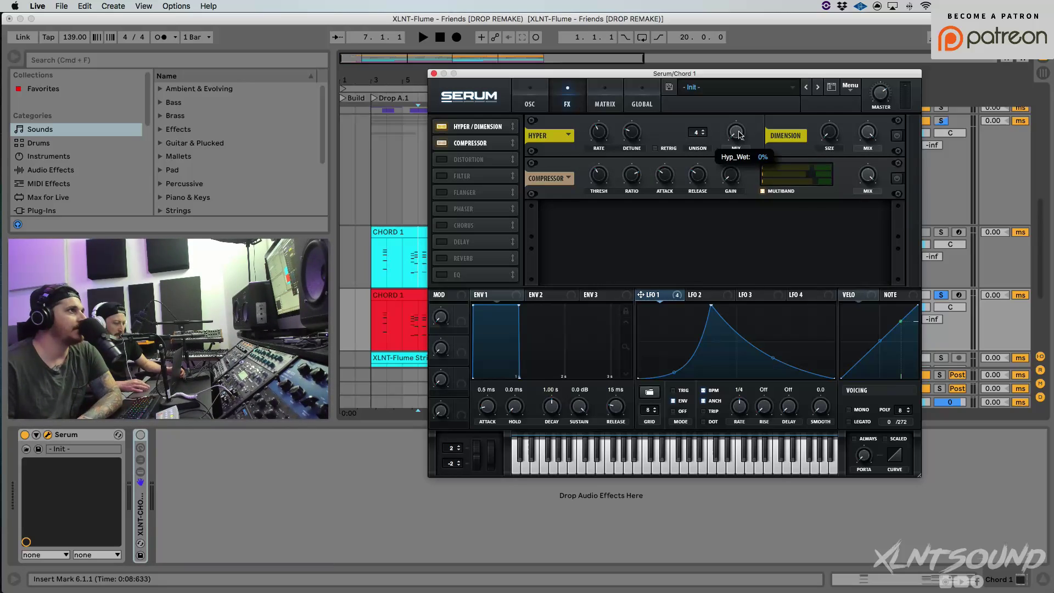
mouse_move(836, 137)
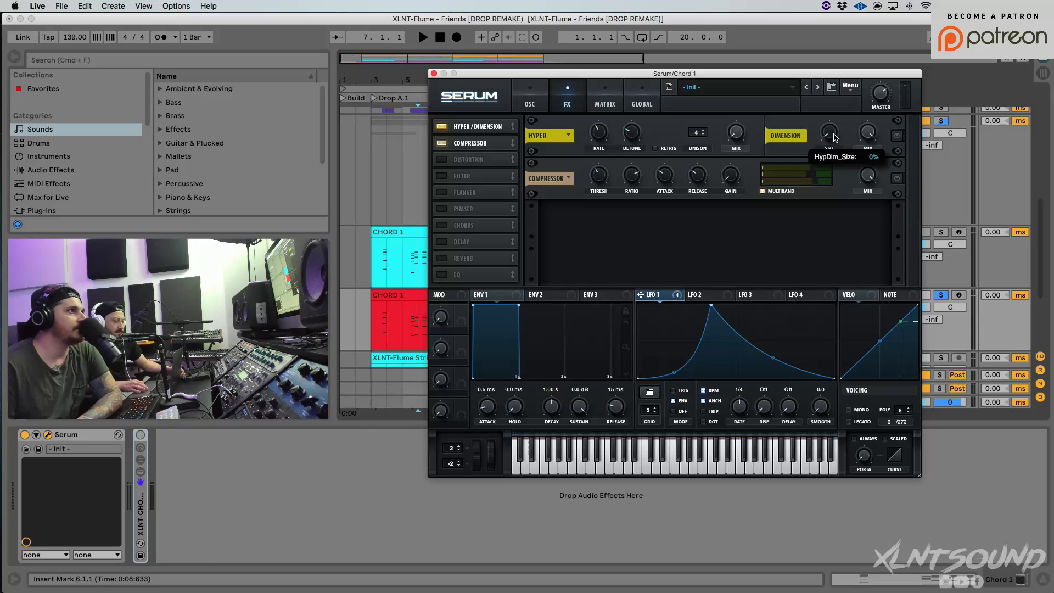
mouse_move(873, 138)
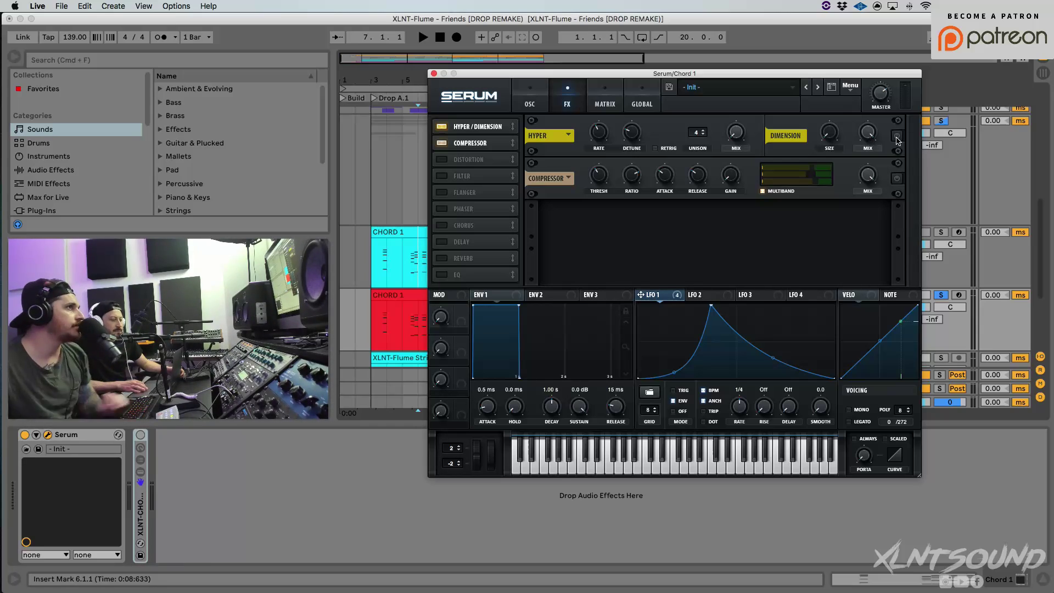
click(897, 136)
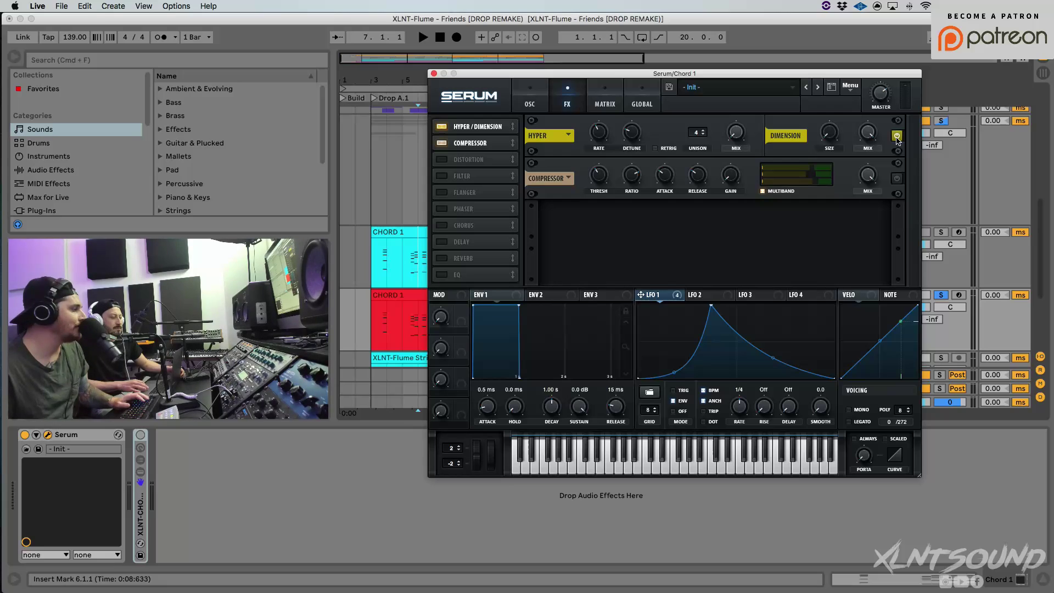
key(space)
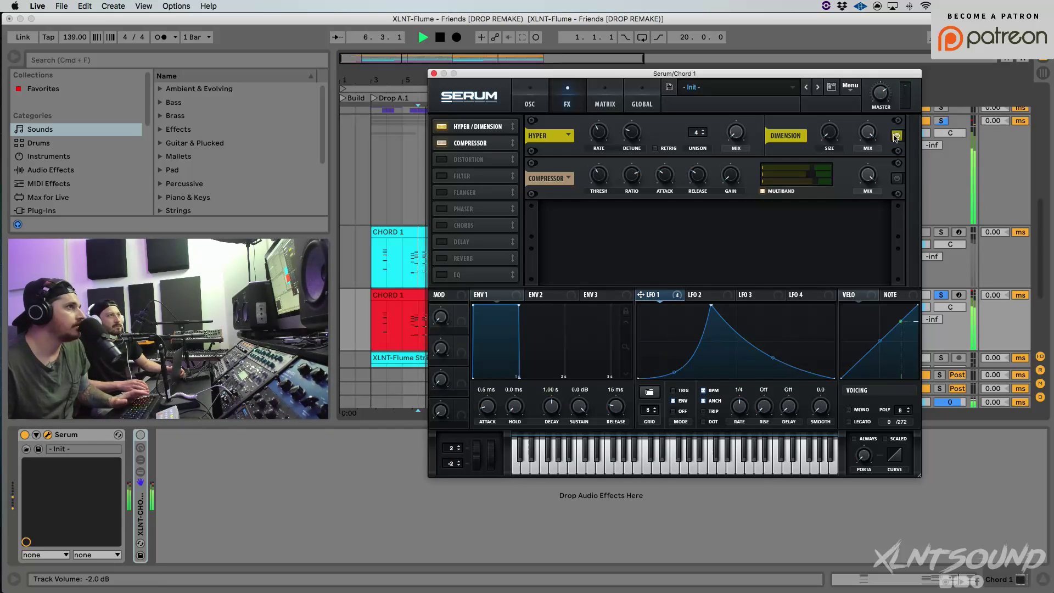
key(space)
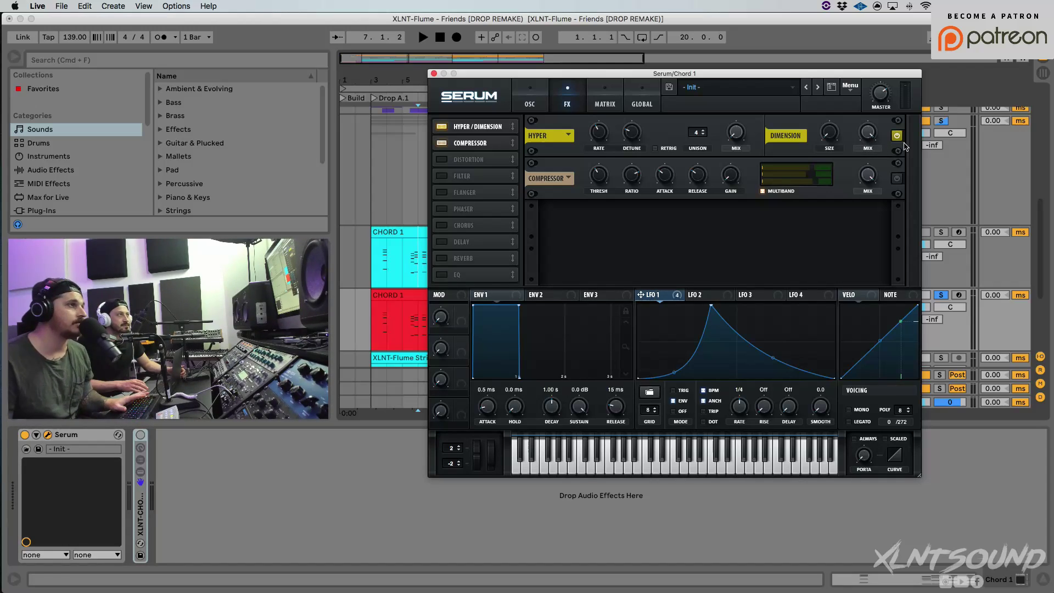
Switch on the multiband compressor and assign LFO 1 to its threshold with an amount of about -6
key(space)
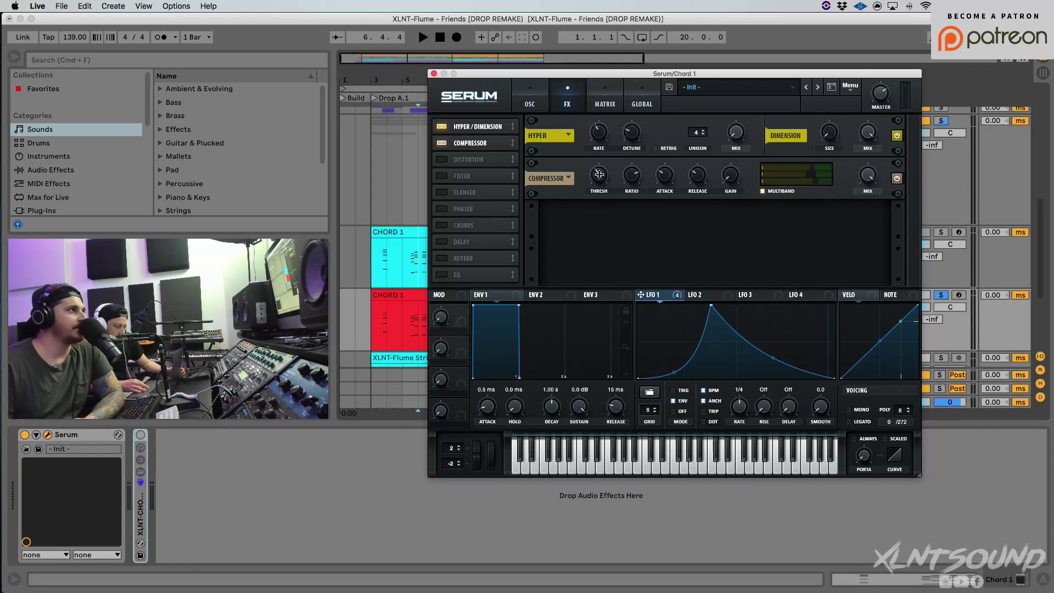
mouse_move(601, 176)
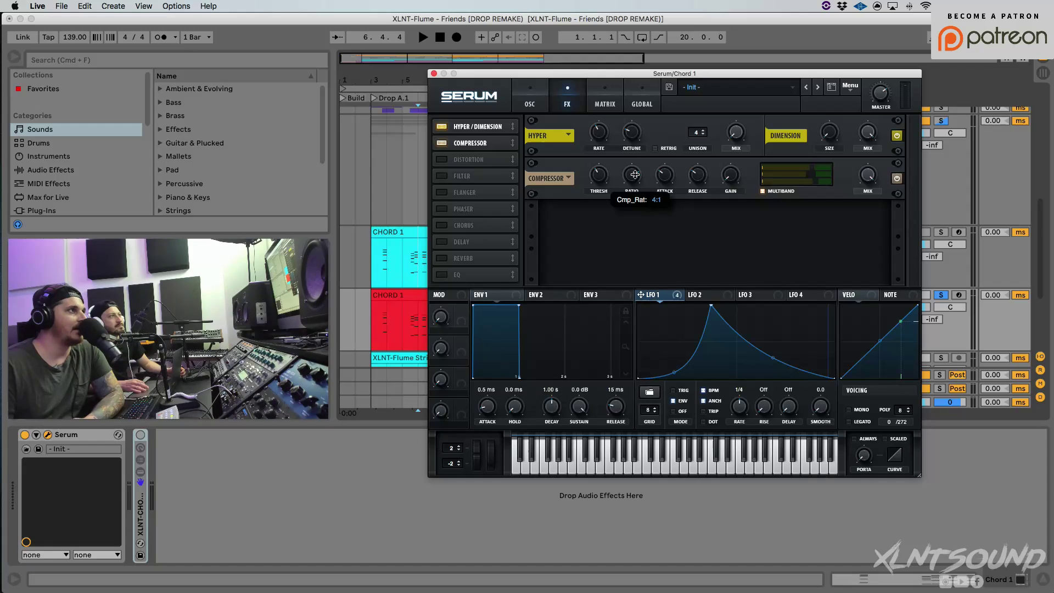
mouse_move(667, 177)
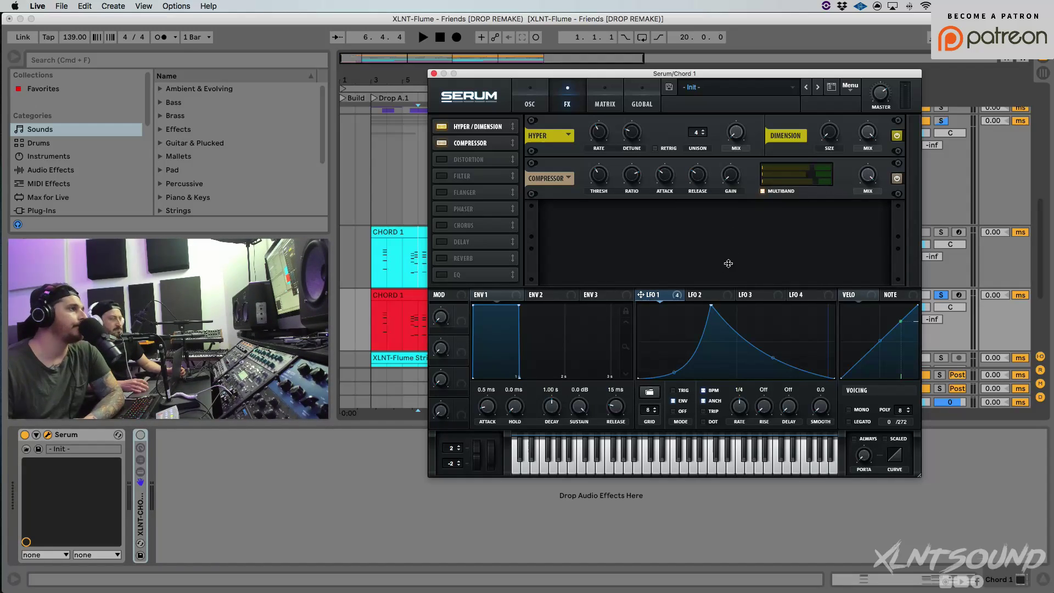
mouse_move(672, 296)
mouse_down()
mouse_move(667, 276)
mouse_move(680, 297)
mouse_up()
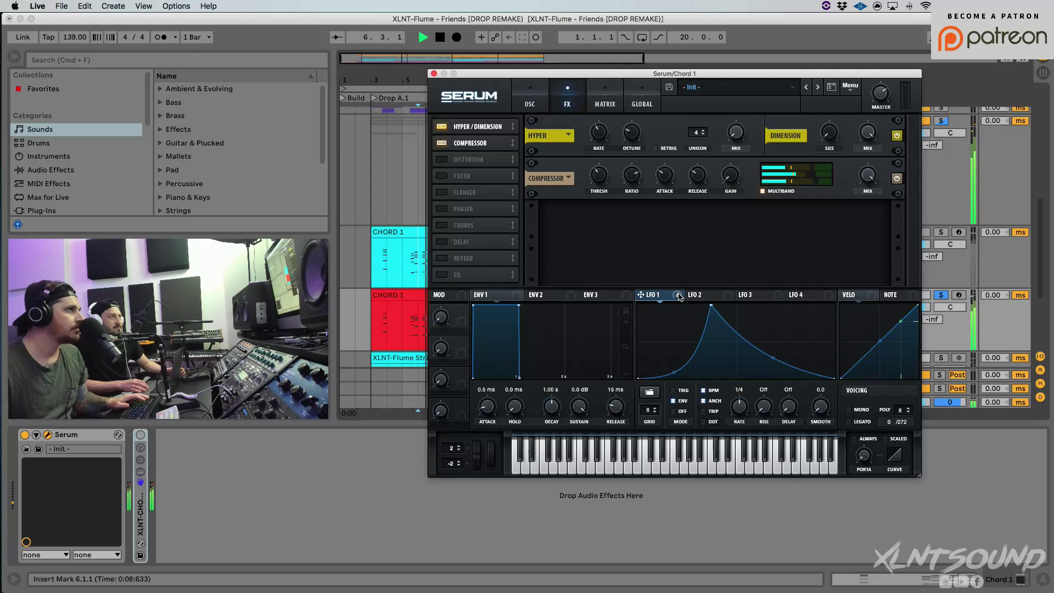
drag(679, 297, 601, 174)
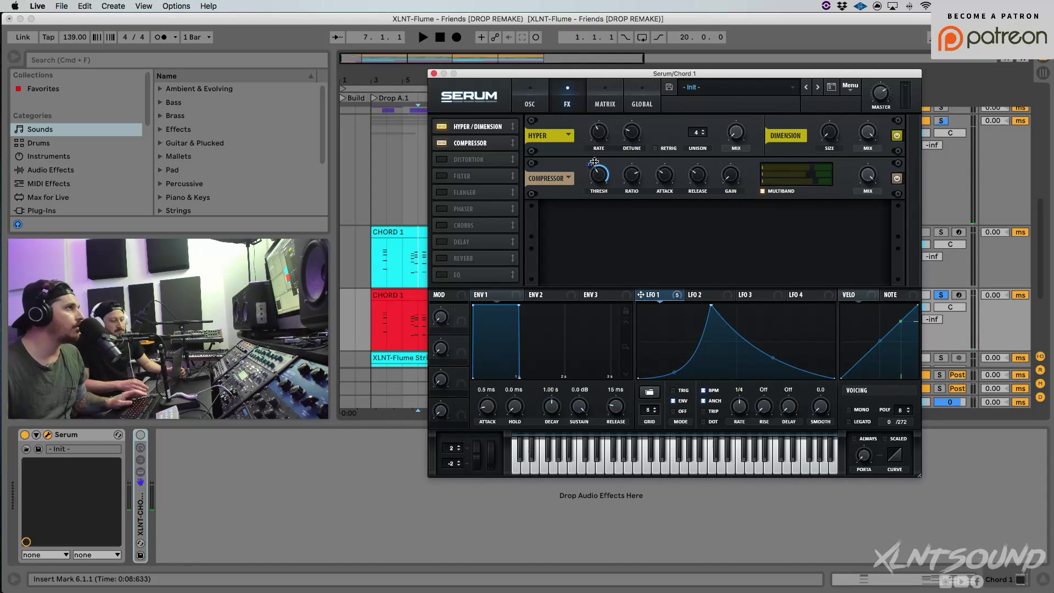
mouse_move(587, 171)
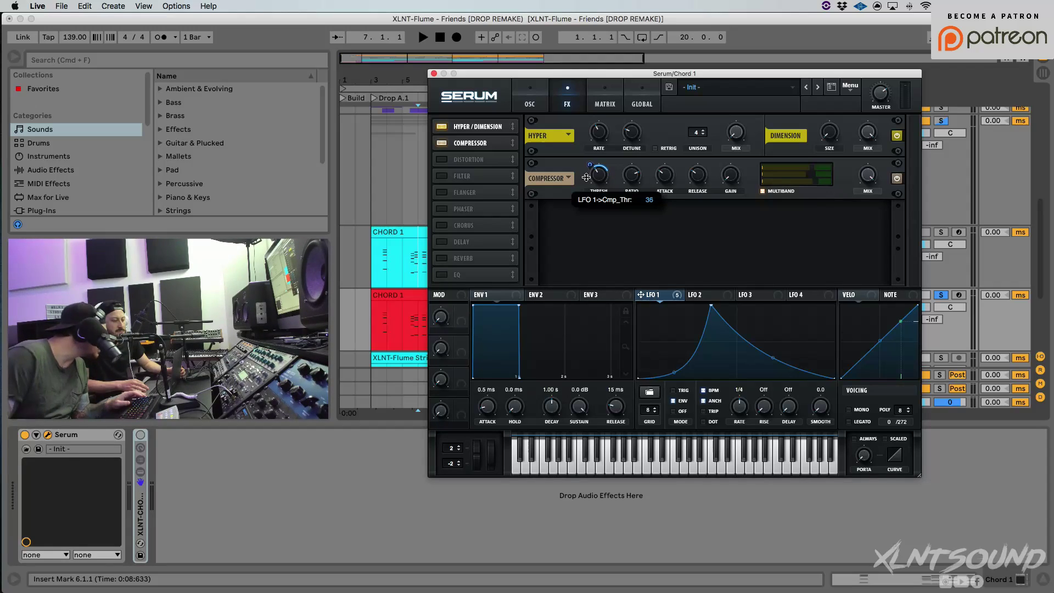
drag(586, 178, 585, 196)
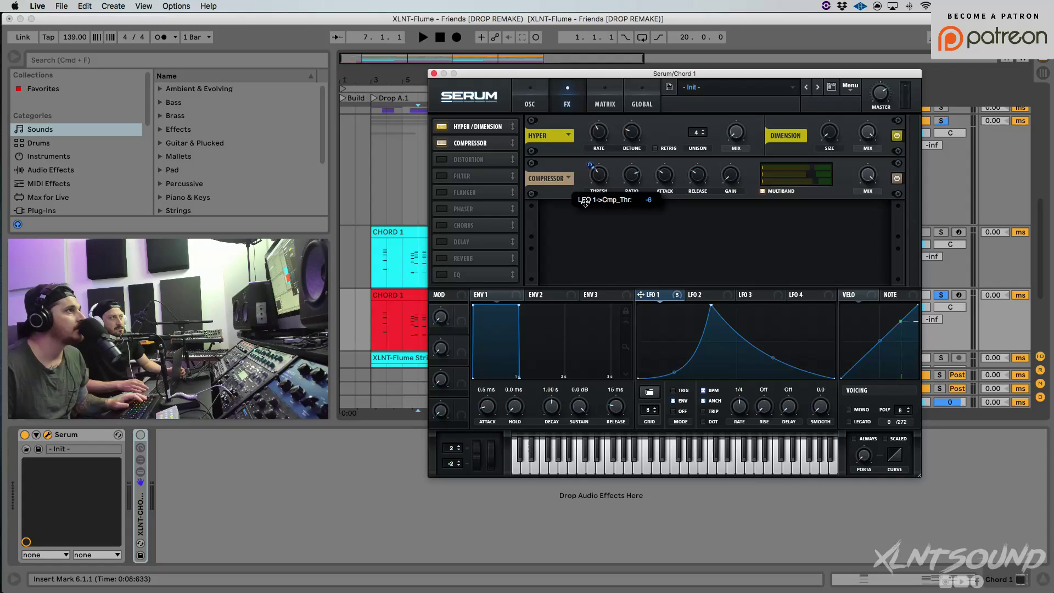
Audition the soloed chord with LFO 1 modulating the compressor threshold
drag(585, 207, 588, 209)
key(space)
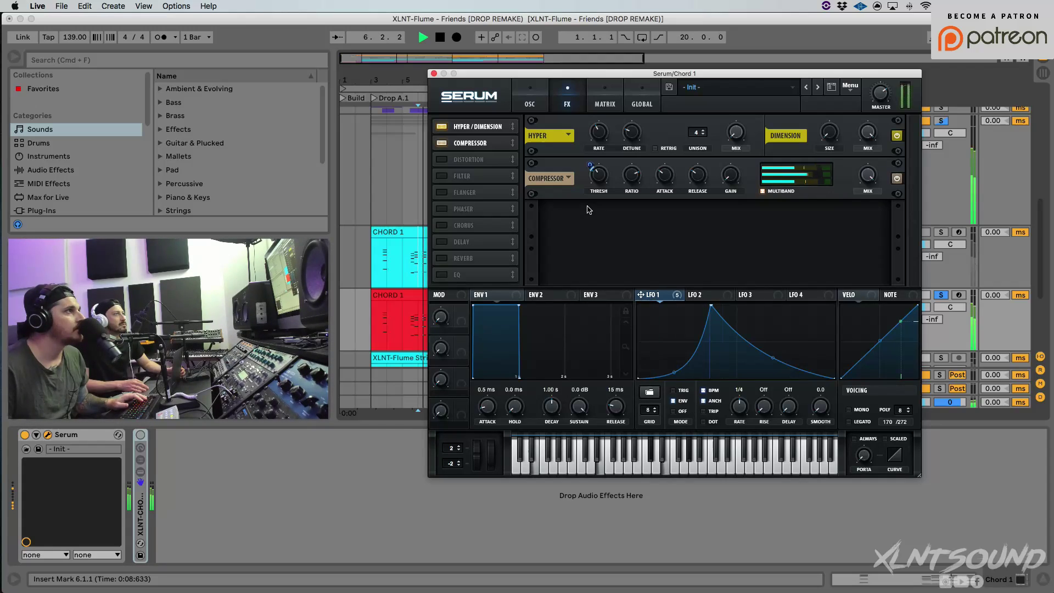
key(space)
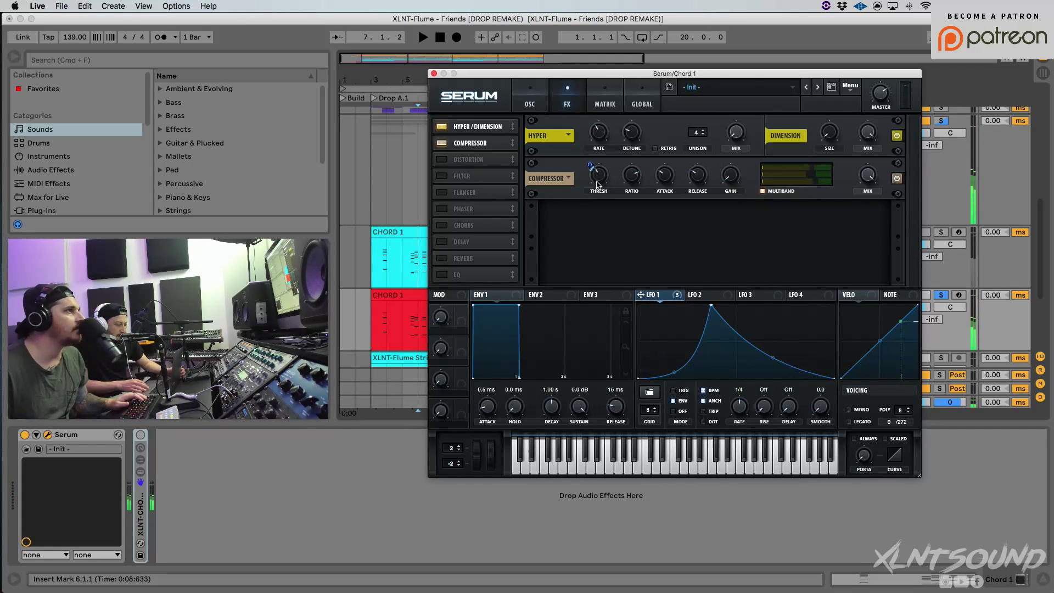
key(space)
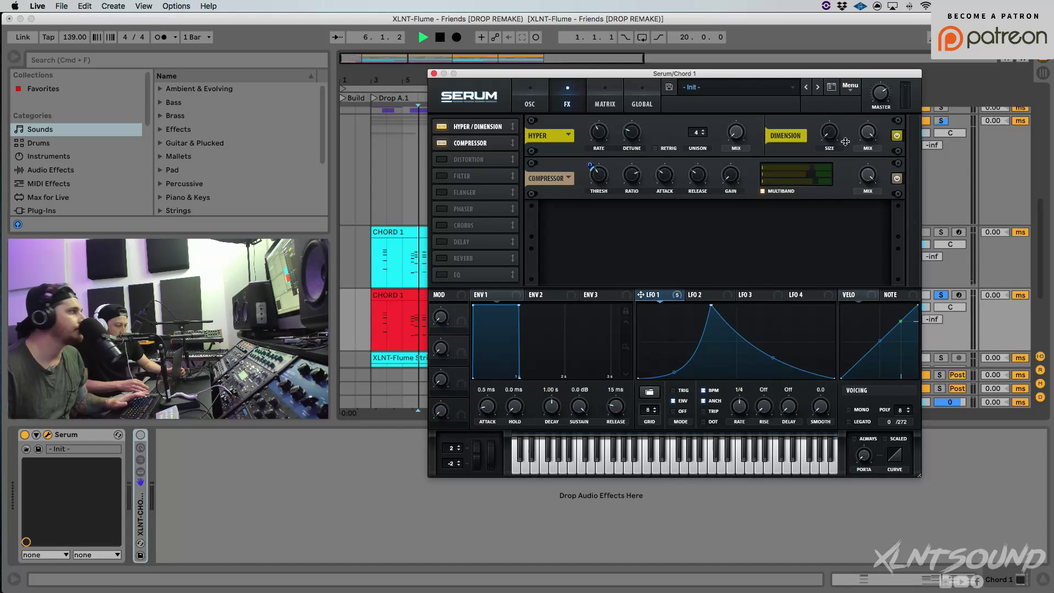
key(space)
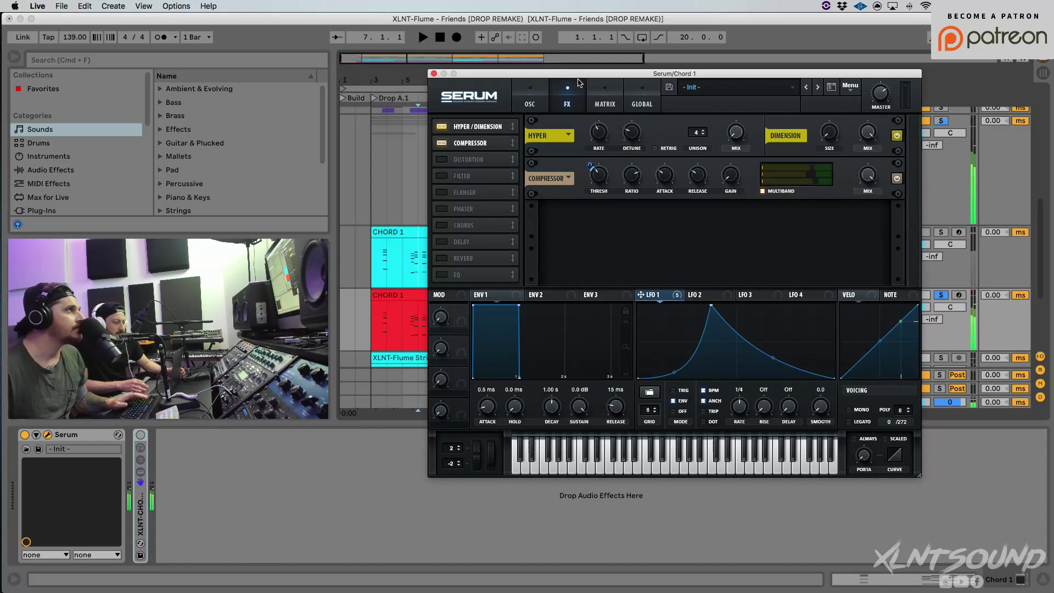
Close the Serum window, then play Drop A.1 with the red Chord 1 track unsoloed
click(434, 73)
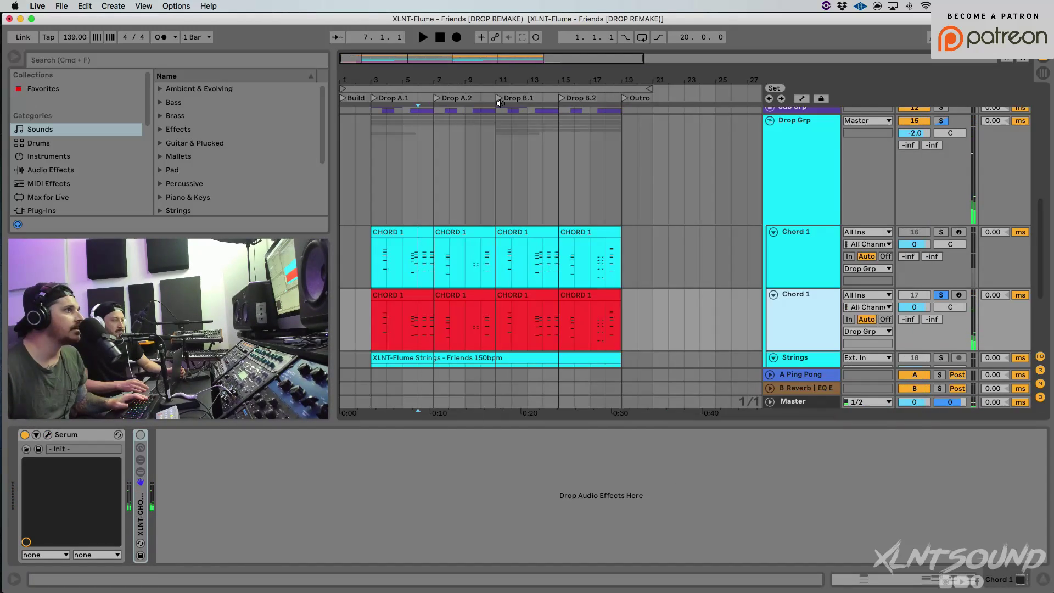
click(939, 295)
key(space)
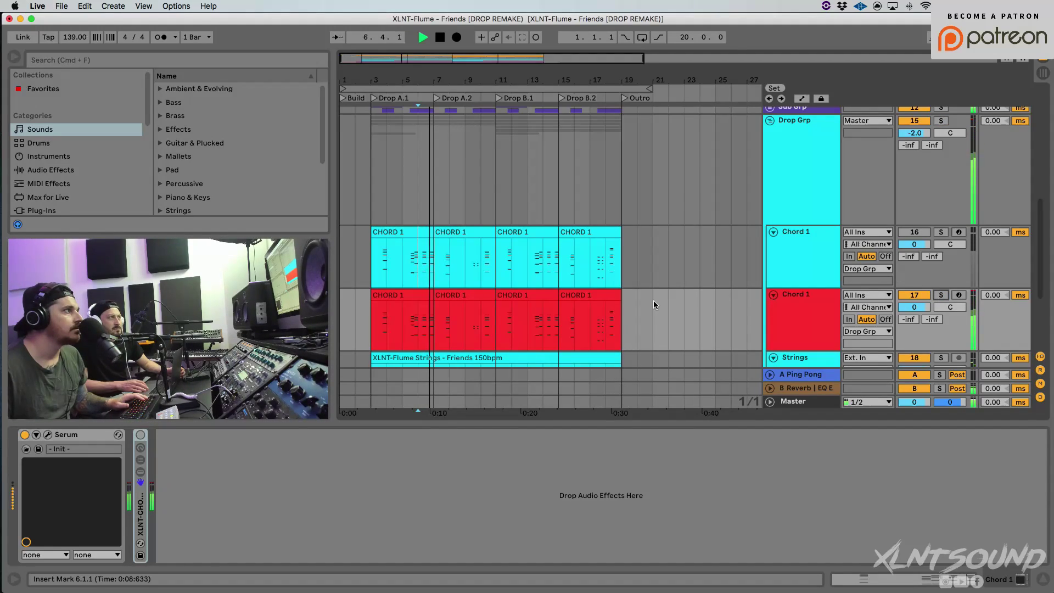
click(403, 336)
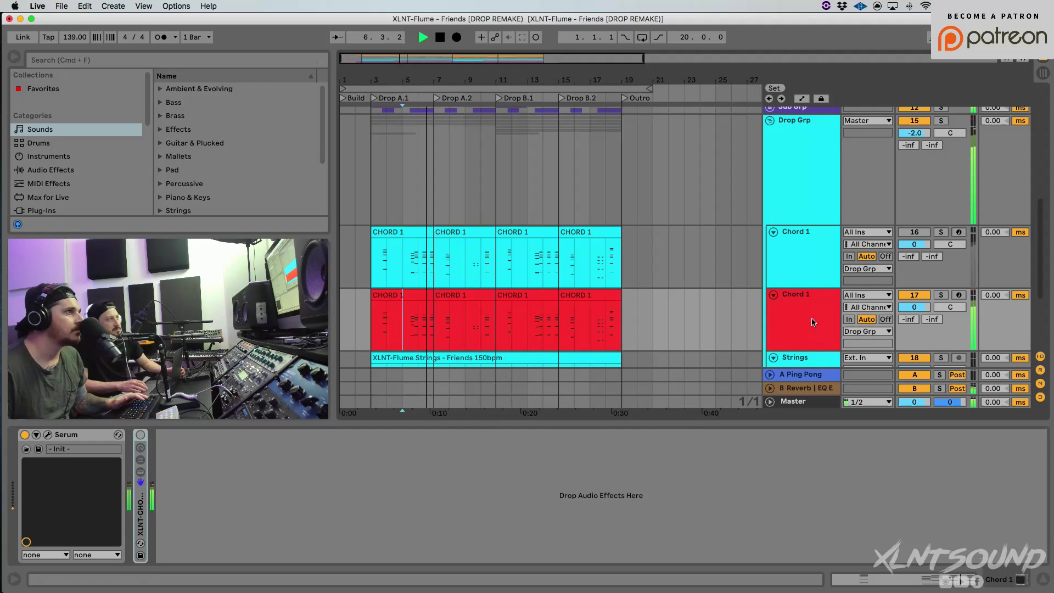
key(space)
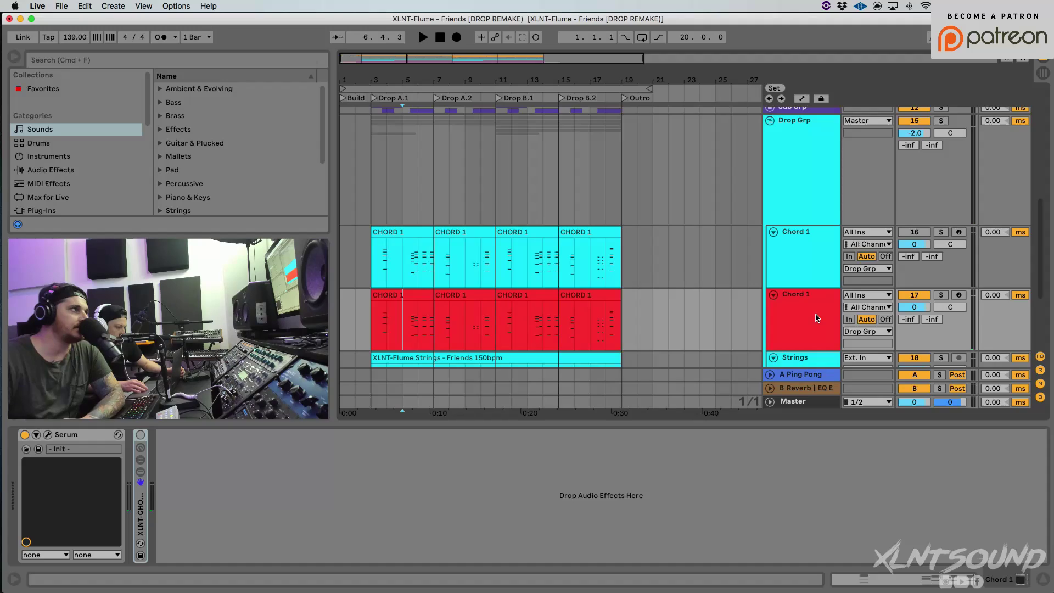
Solo the Strings track and play its clip from the first hit at 3.4.1 in Drop A.1
scroll(817, 320, down, 3)
scroll(814, 317, up, 2)
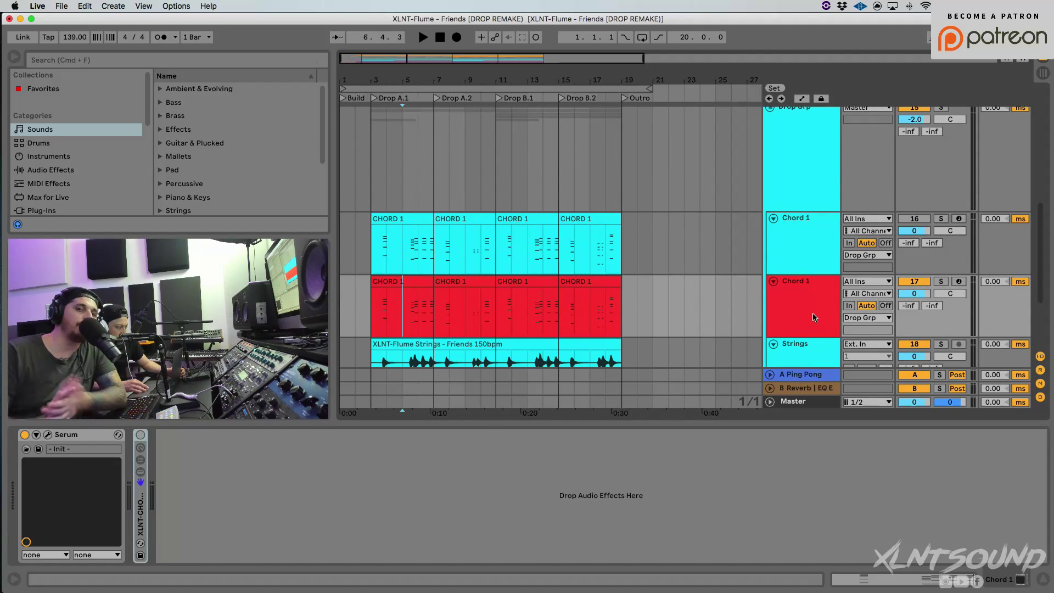
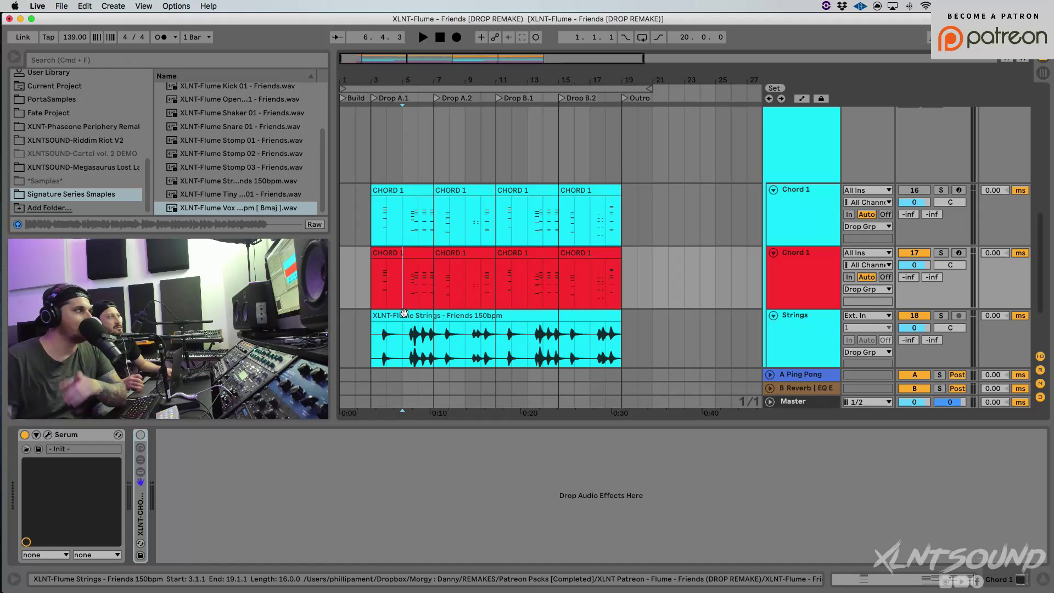
click(403, 314)
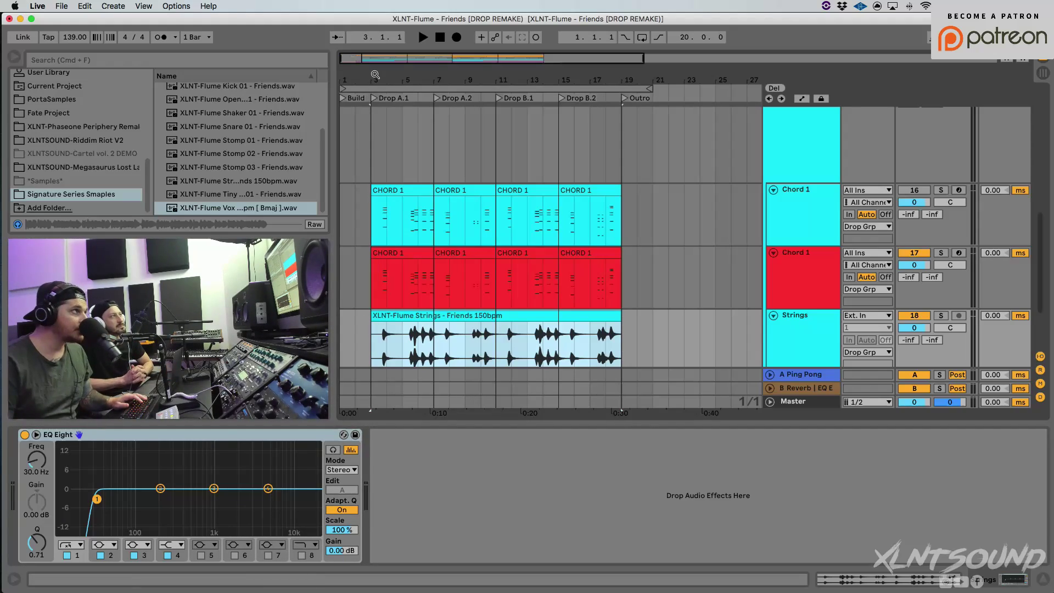
mouse_move(376, 76)
mouse_down()
mouse_move(380, 86)
mouse_move(369, 84)
mouse_up()
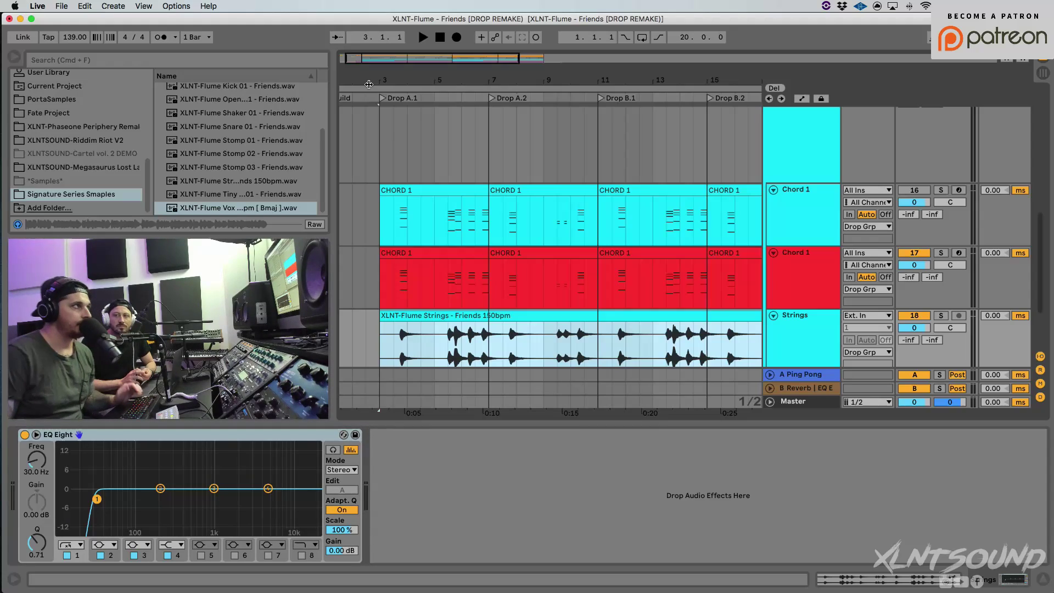
drag(382, 76, 390, 94)
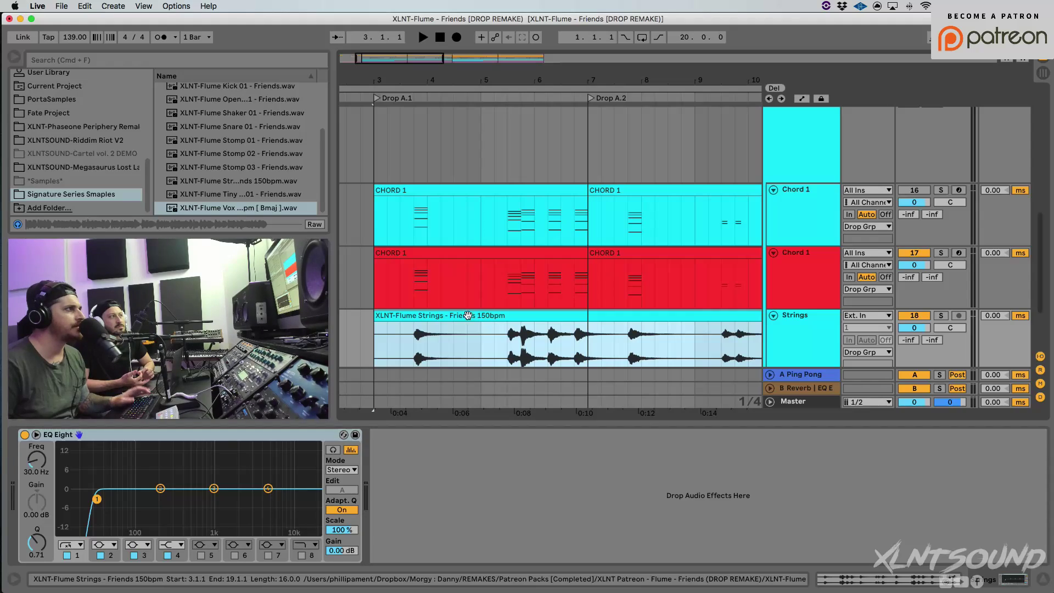
click(415, 350)
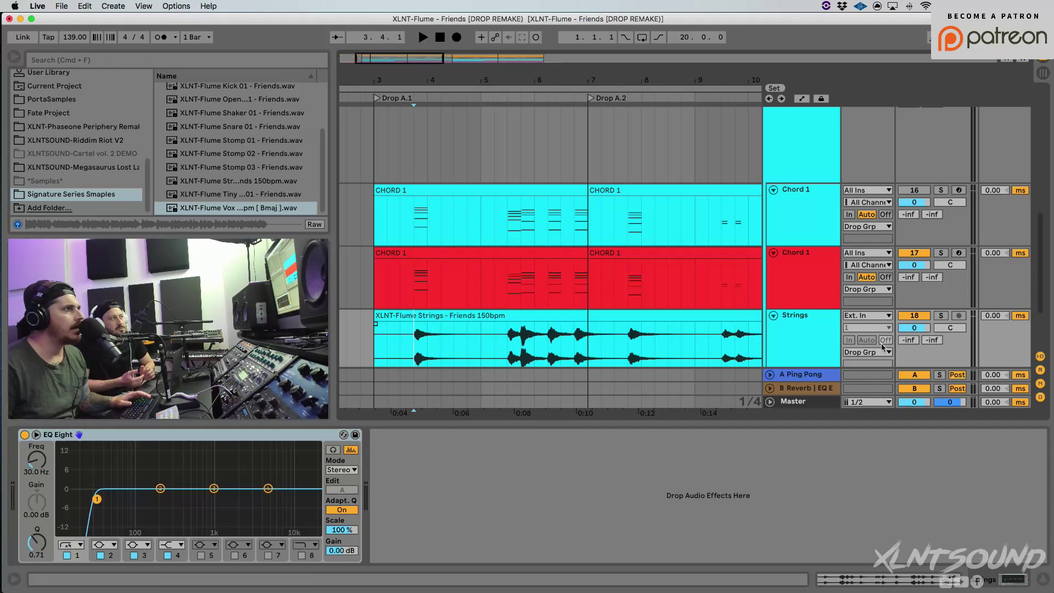
click(941, 315)
key(space)
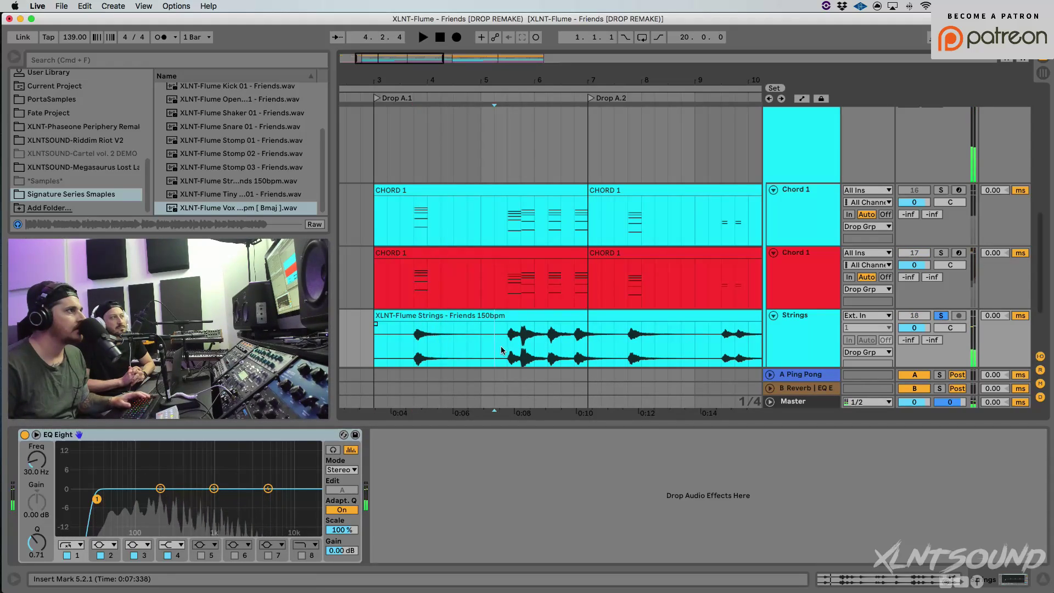
Audition the soloed Strings clip from the group of hits at 5.3.1
click(494, 347)
click(509, 349)
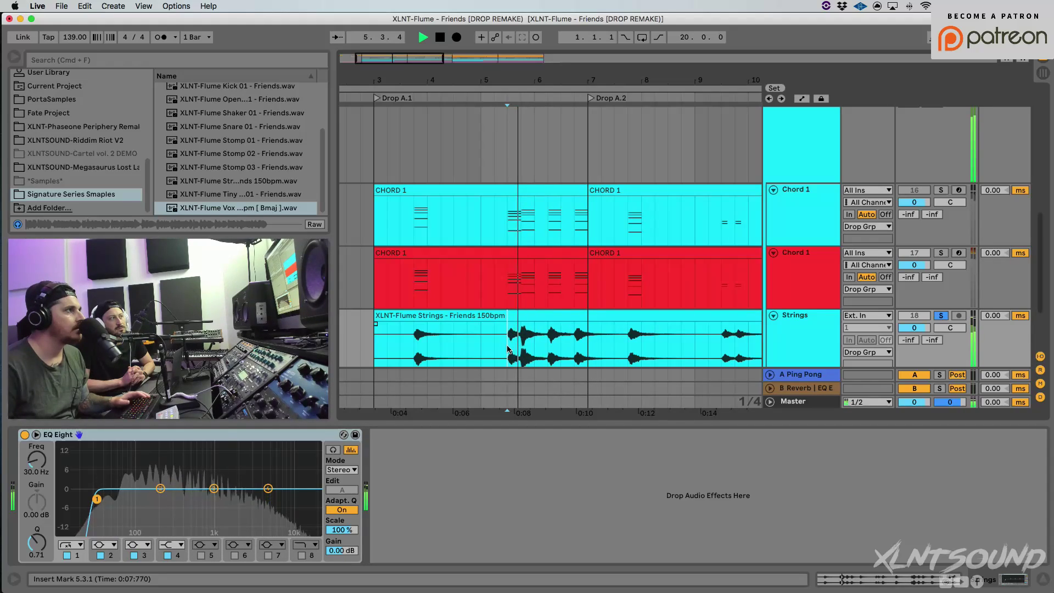
key(space)
key(space)
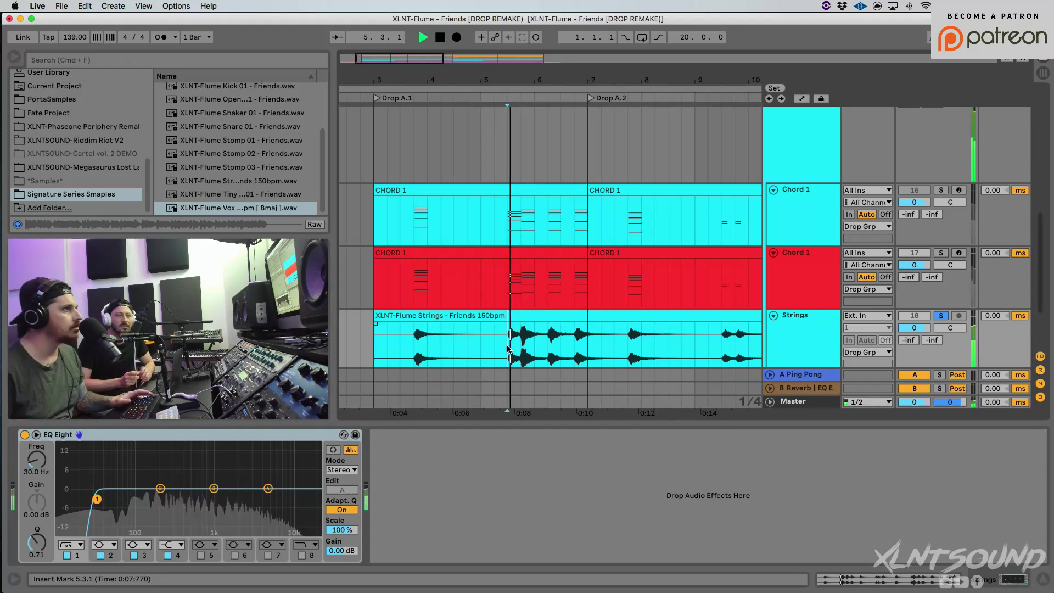
key(space)
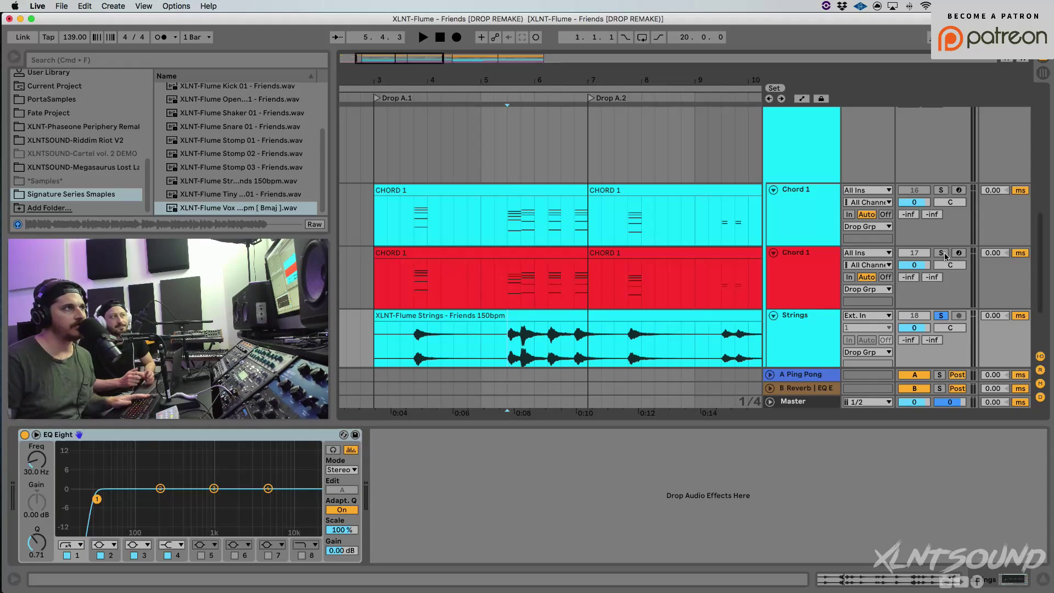
Solo the red Chord 1 track along with Strings and audition the two layers from 5.3.1
click(942, 253)
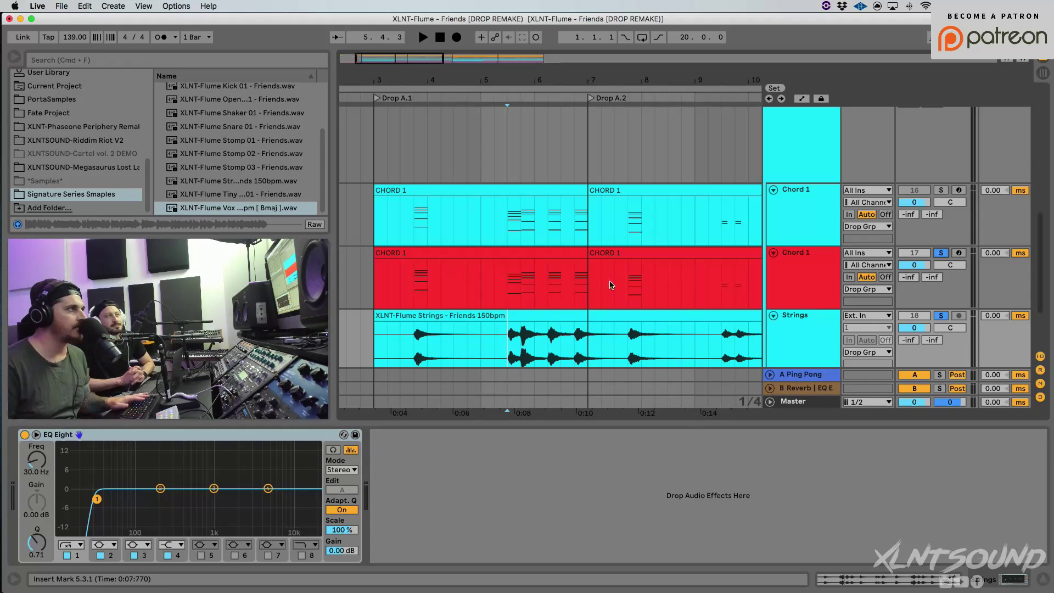
click(506, 285)
key(space)
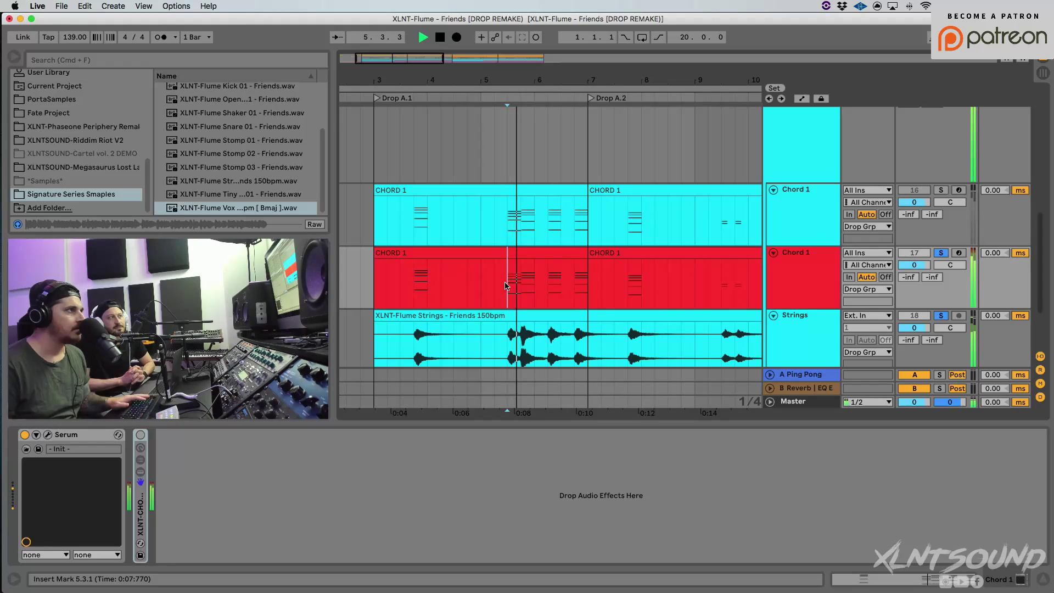
key(space)
key(space)
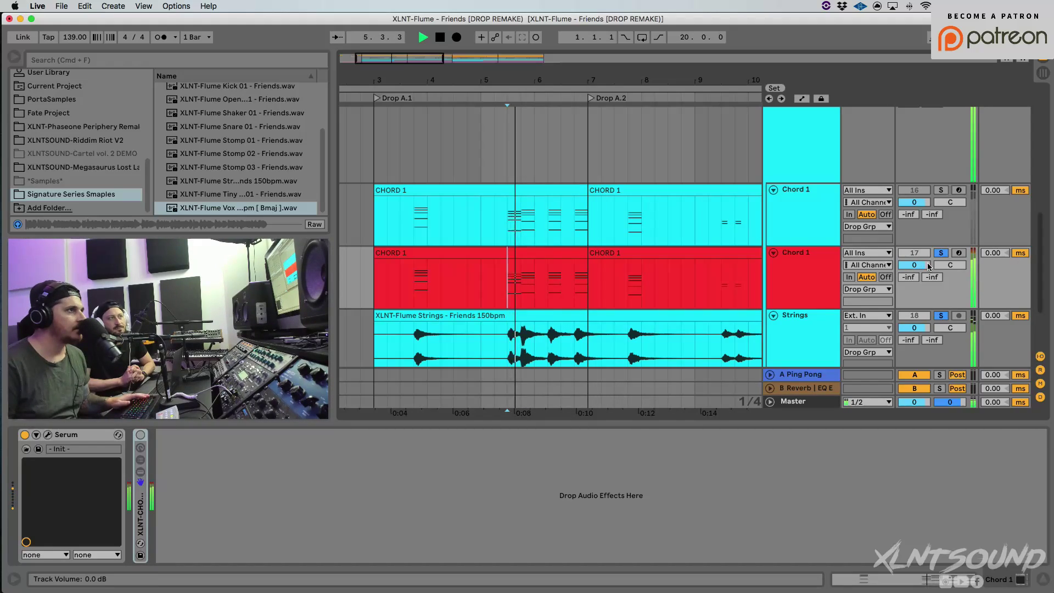
Unsolo the red Chord 1 and Strings tracks and play the full mix from 5.3.1
click(942, 254)
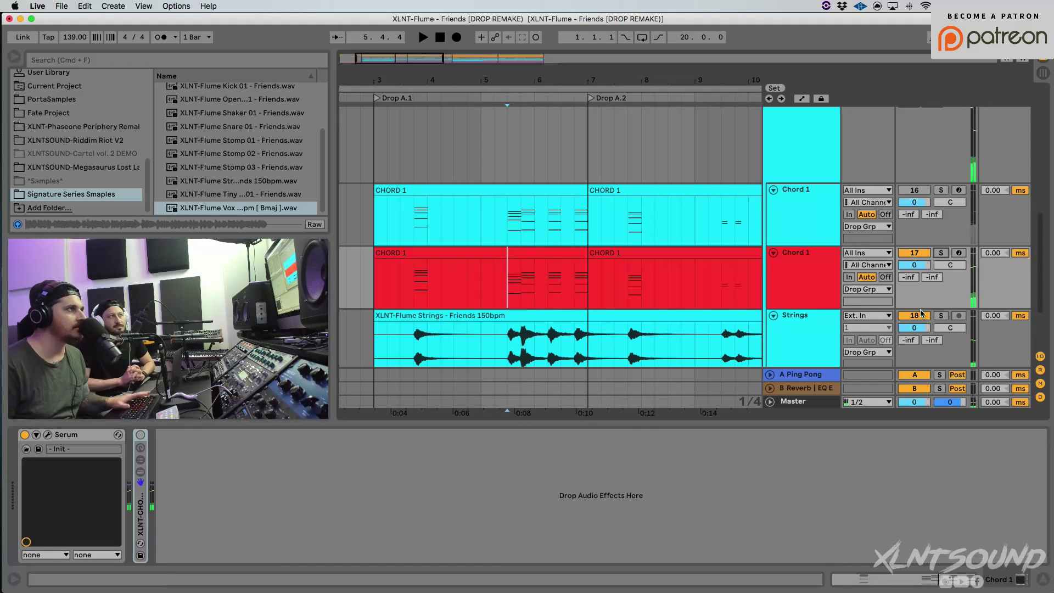
key(space)
key(space)
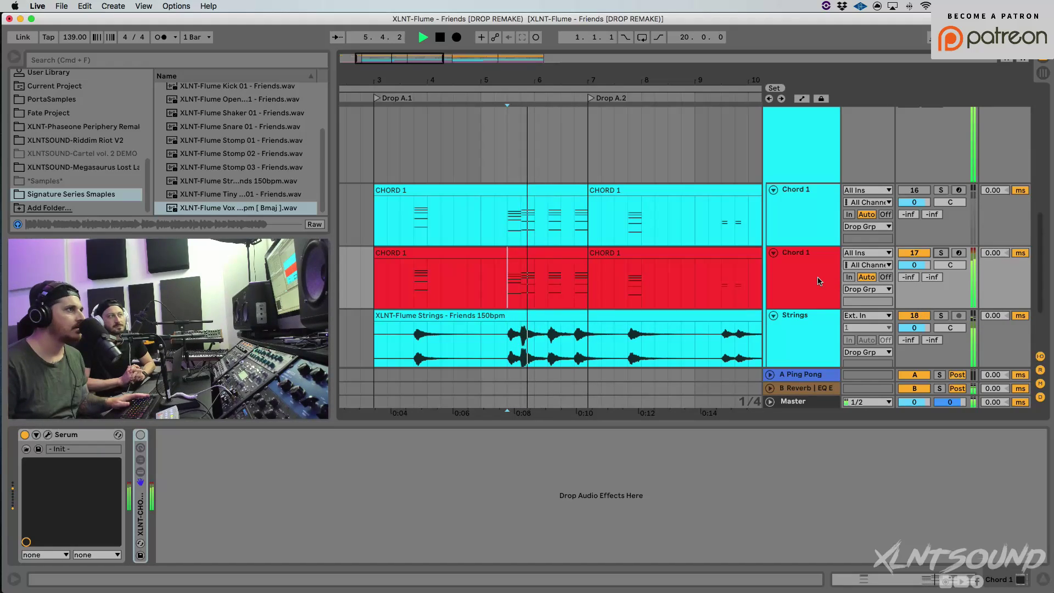
key(space)
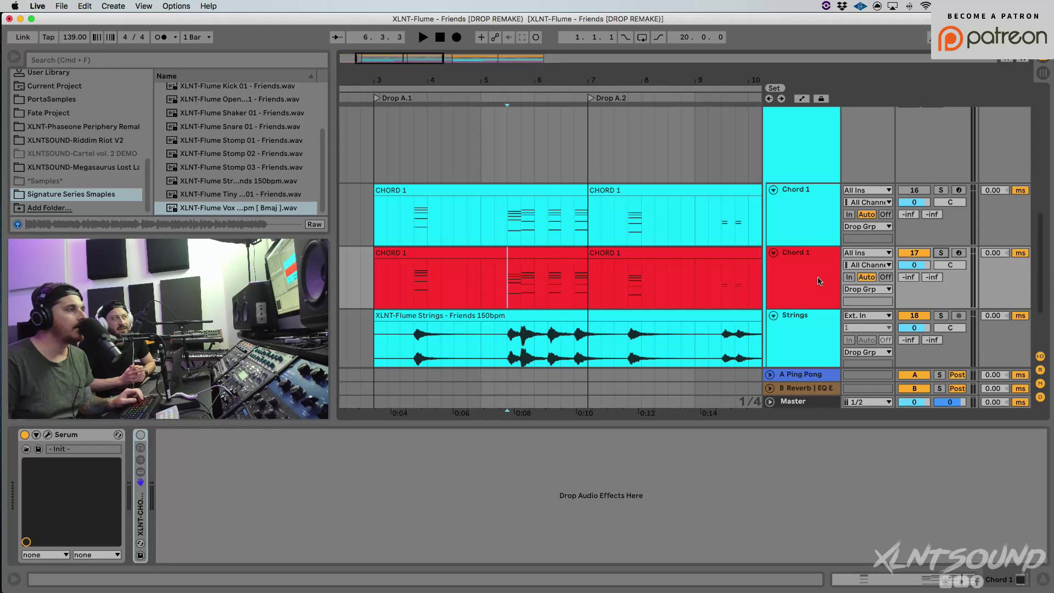
Unfold the XLNT-CHORD rack in the red Chord 1 track's device chain and fold the nested Audio Effect Rack
click(804, 317)
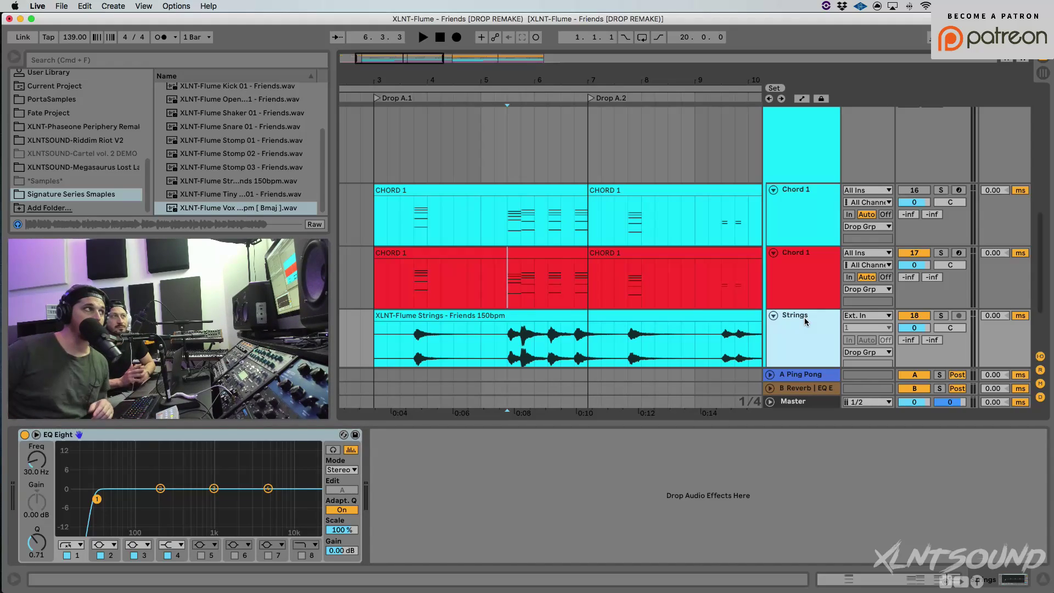
click(554, 252)
double_click(554, 251)
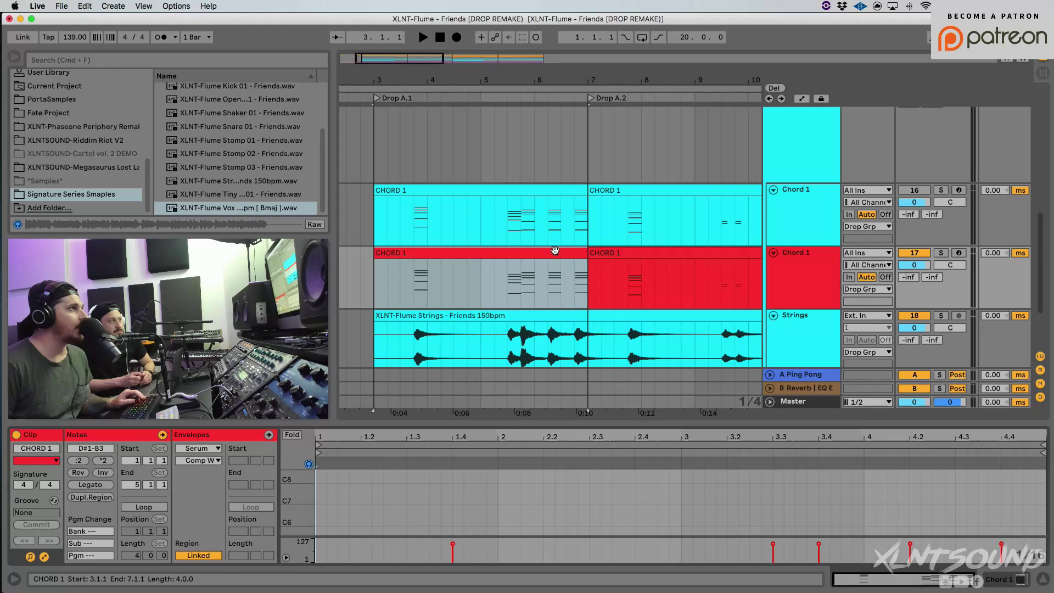
key(shift+Tab)
scroll(569, 297, left, 1)
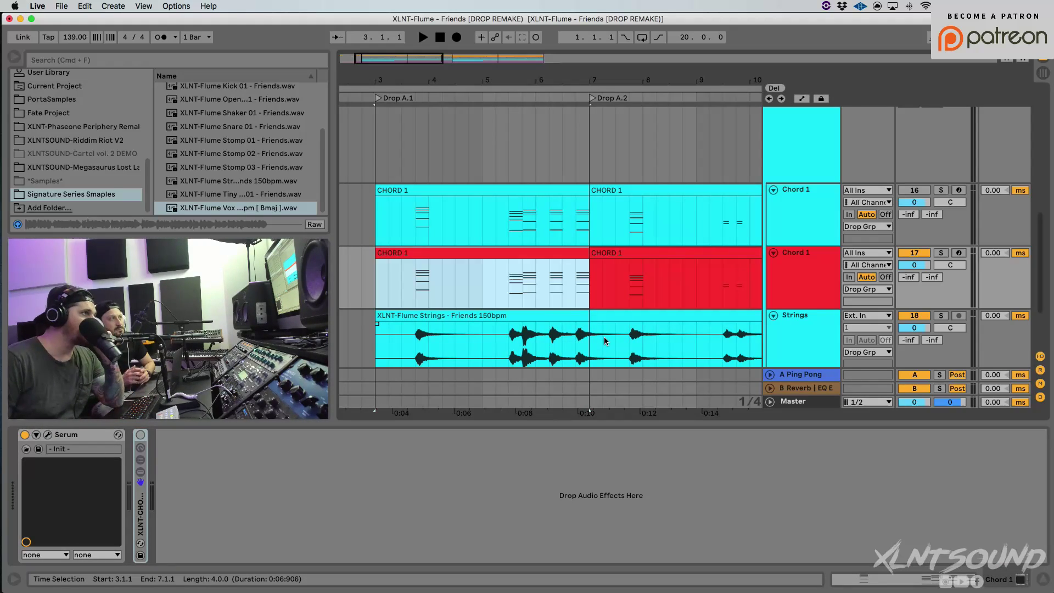
double_click(141, 513)
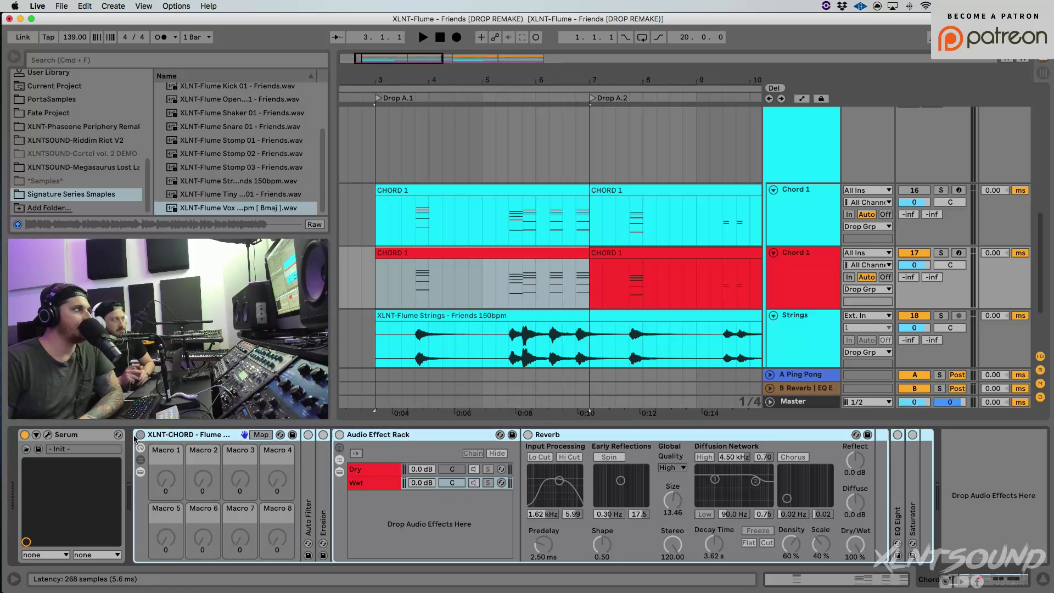
click(379, 483)
double_click(400, 435)
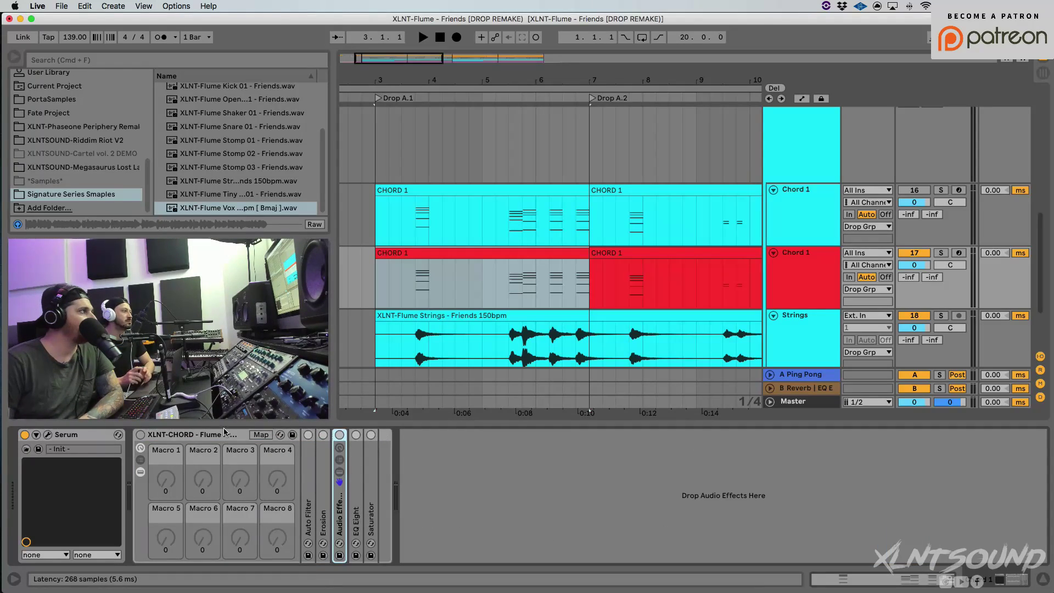
Activate the XLNT-CHORD rack, switch off its Erosion device and unfold the Auto Filter
click(140, 435)
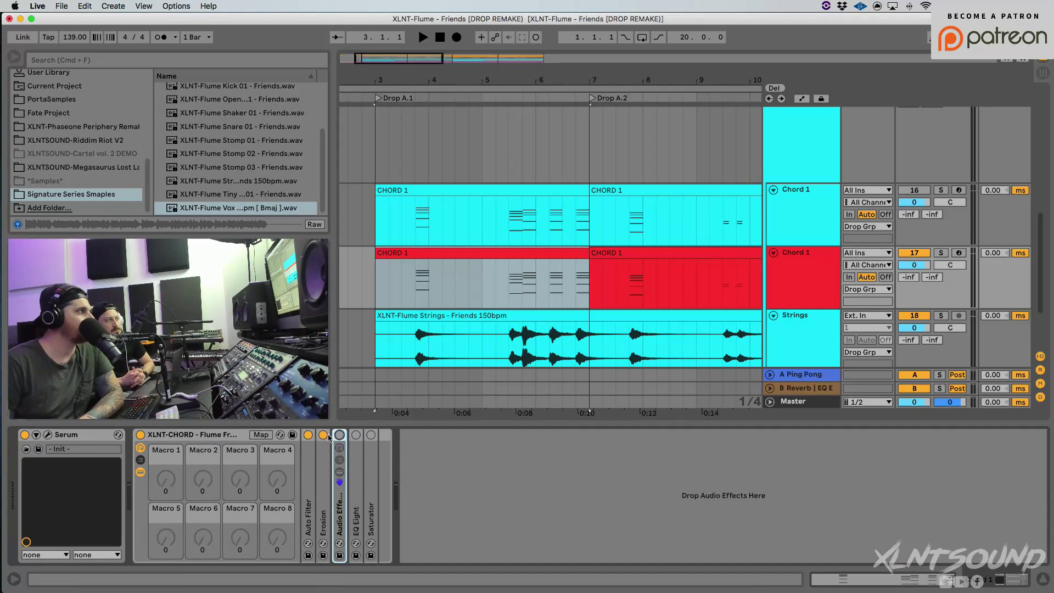
click(324, 435)
double_click(306, 476)
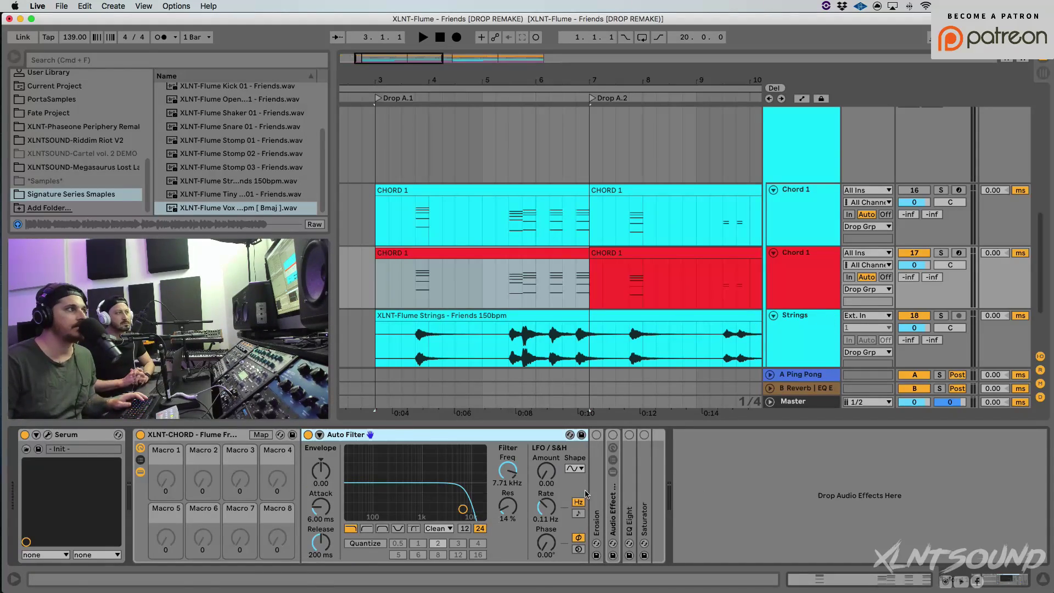
Solo the red Chord 1 track and audition the chord at 3.4.1 with the Auto Filter on
click(941, 253)
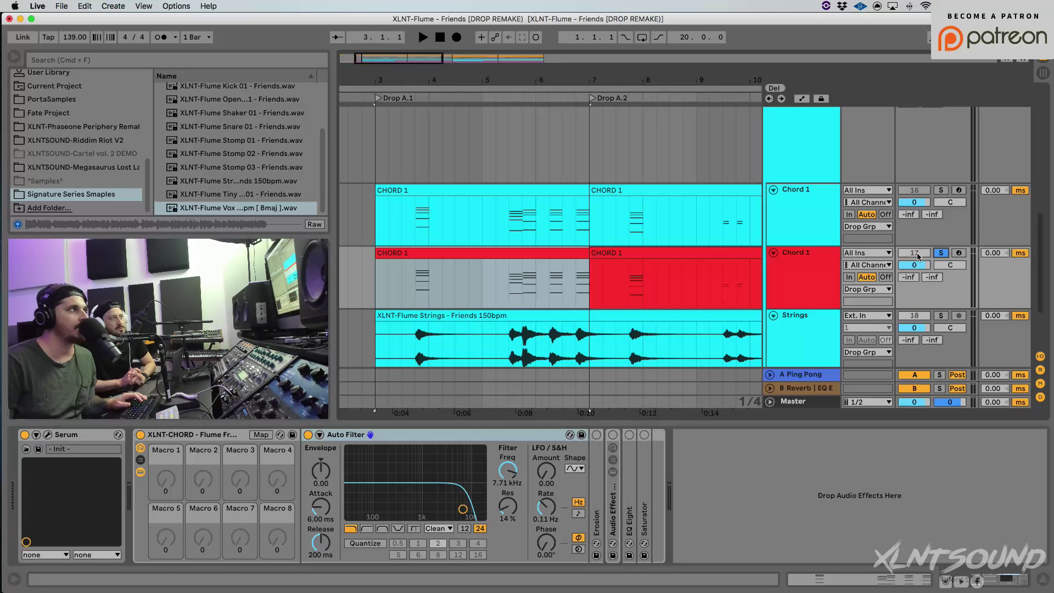
click(409, 286)
click(415, 287)
key(space)
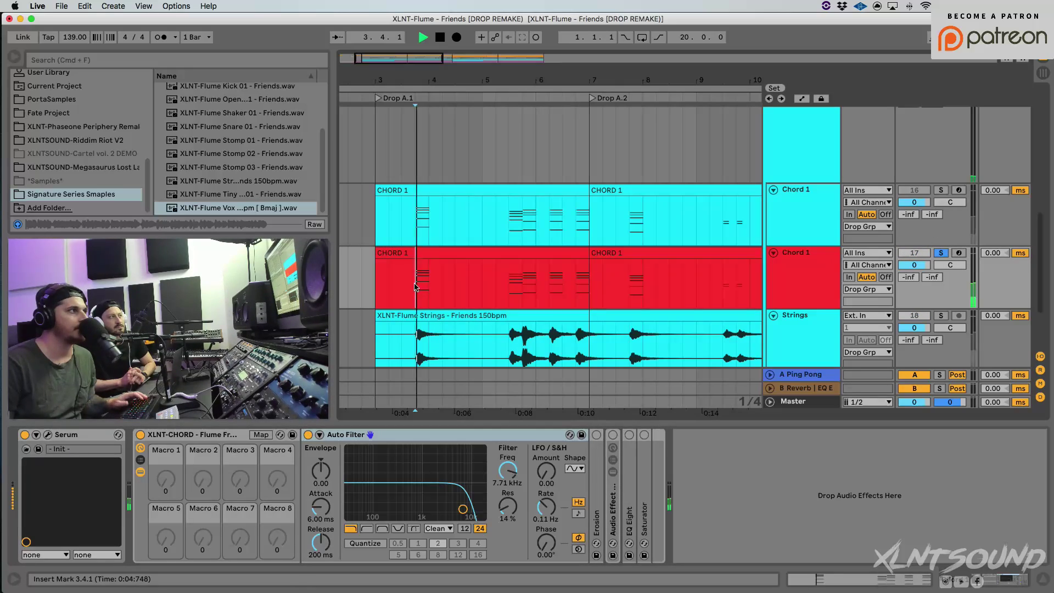
key(space)
Compare the chord at 3.4.1 with the Auto Filter bypassed and switched back on
click(309, 436)
key(space)
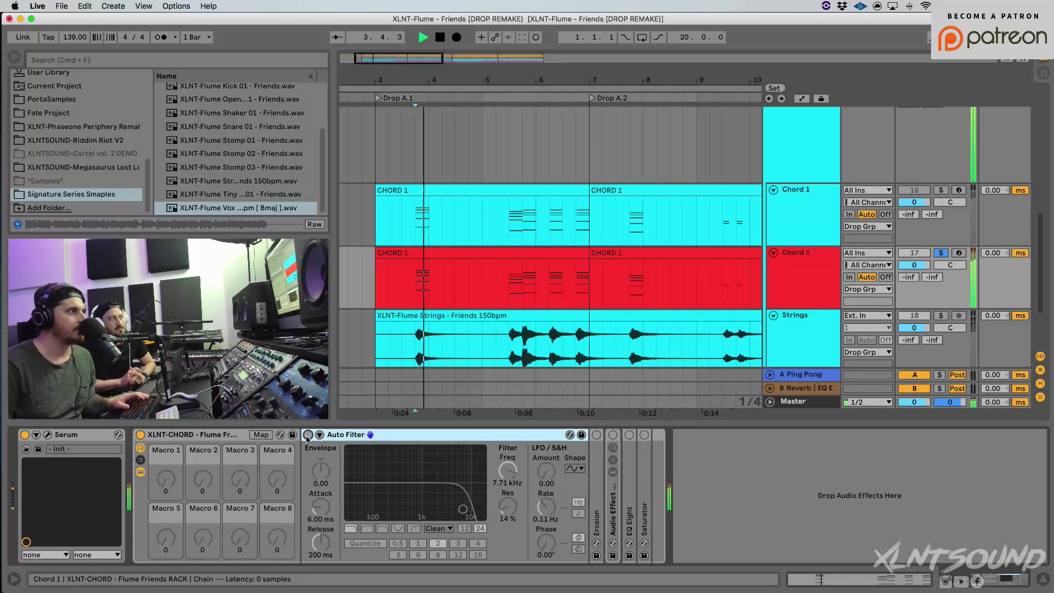
key(space)
click(308, 436)
key(space)
key(space)
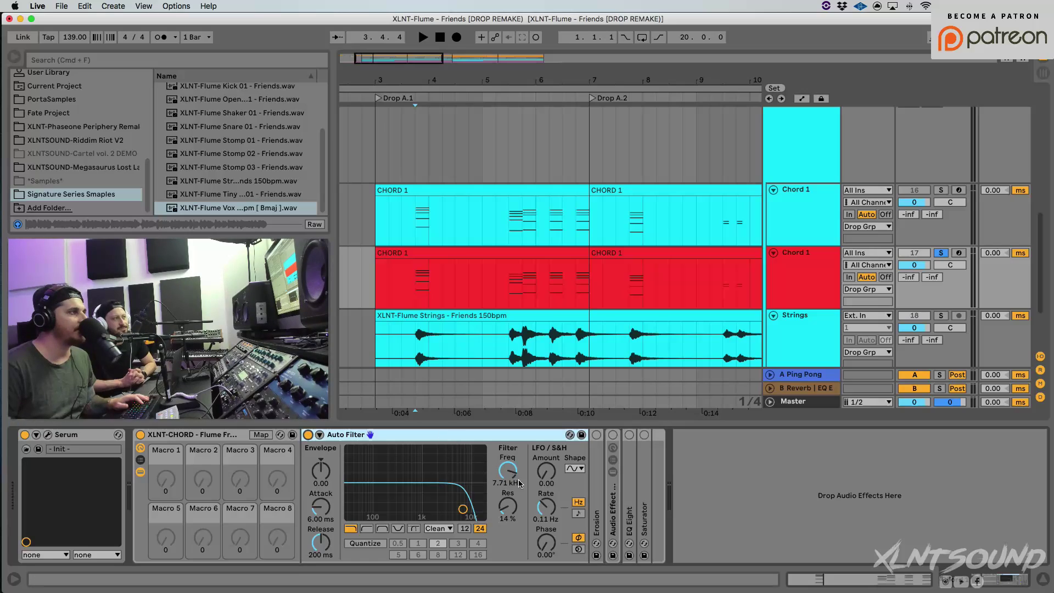
Fold the Auto Filter, unfold and switch on the Erosion device, and audition the chord at 3.4.1 with it
click(320, 435)
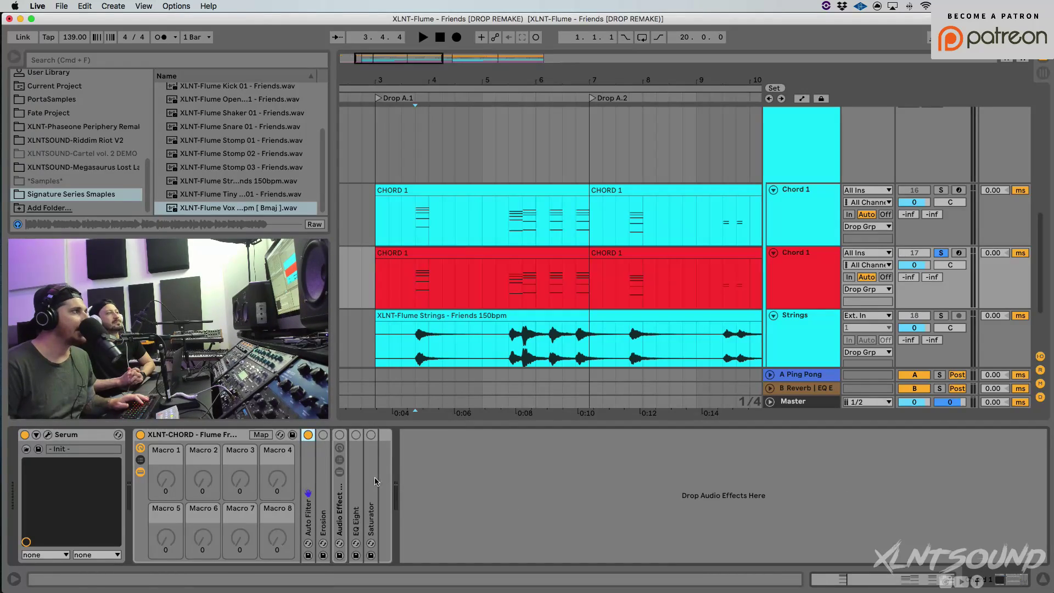
double_click(327, 483)
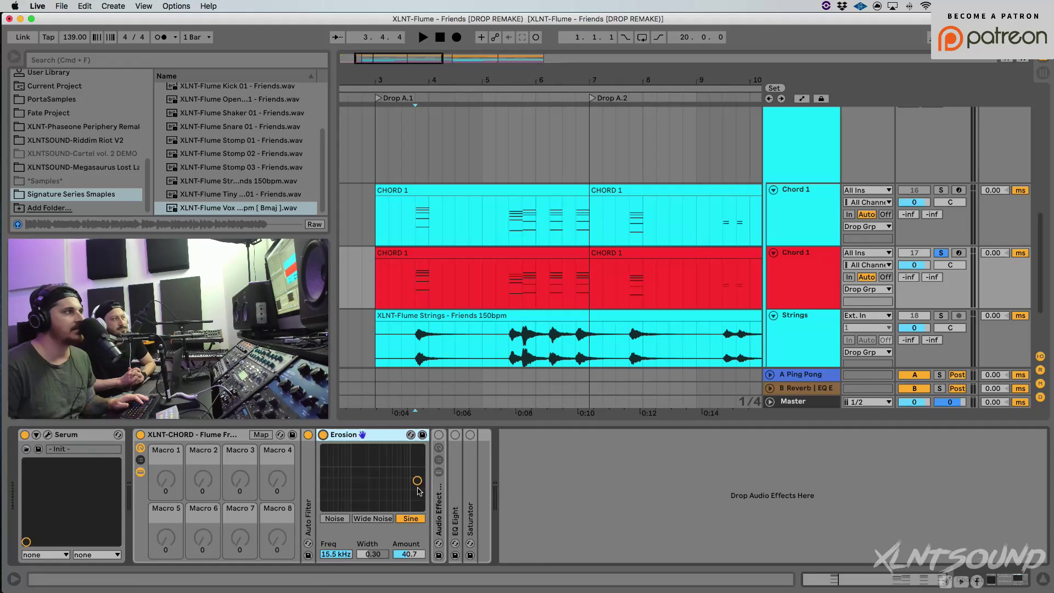
key(space)
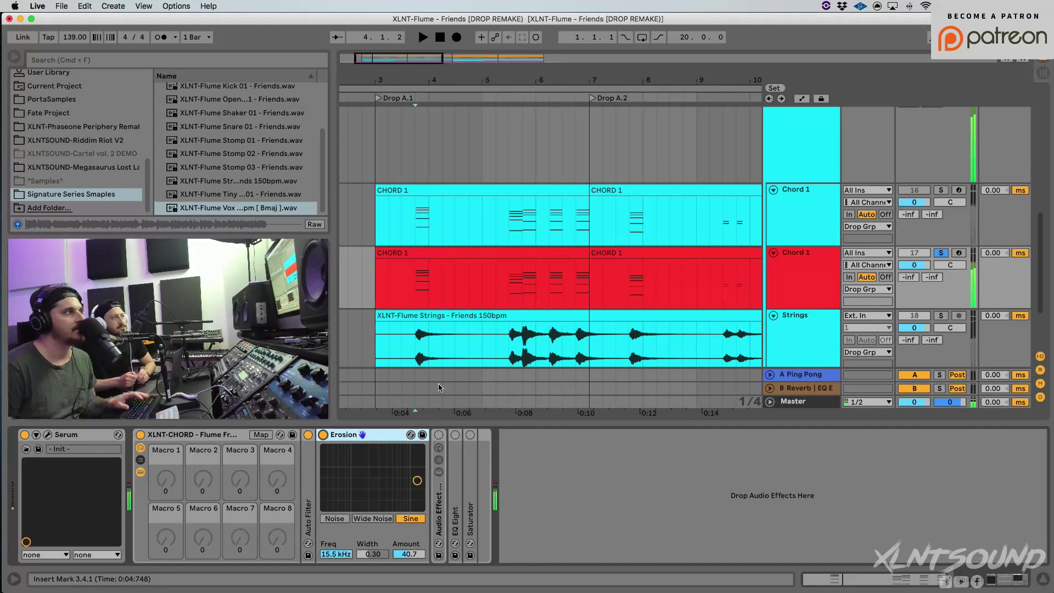
key(space)
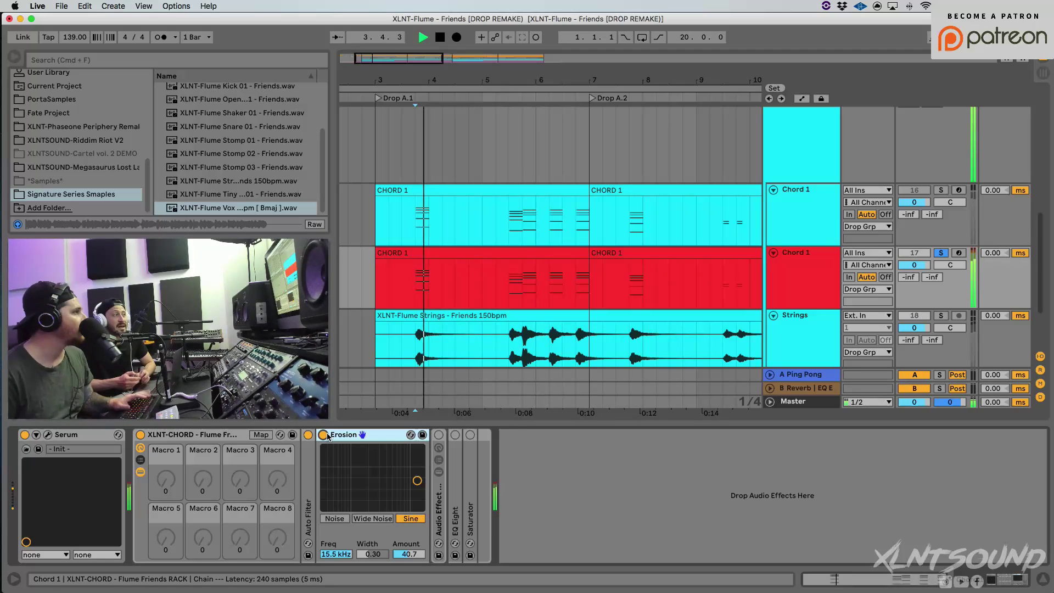
key(space)
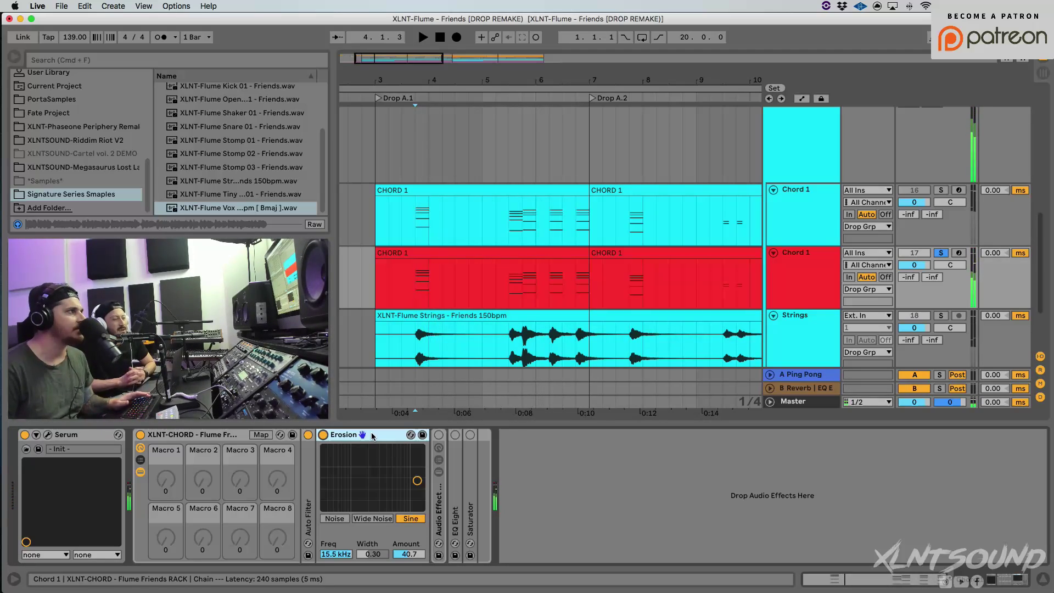
Unfold the nested Audio Effect Rack, fold the Erosion device and switch the nested rack on
double_click(438, 513)
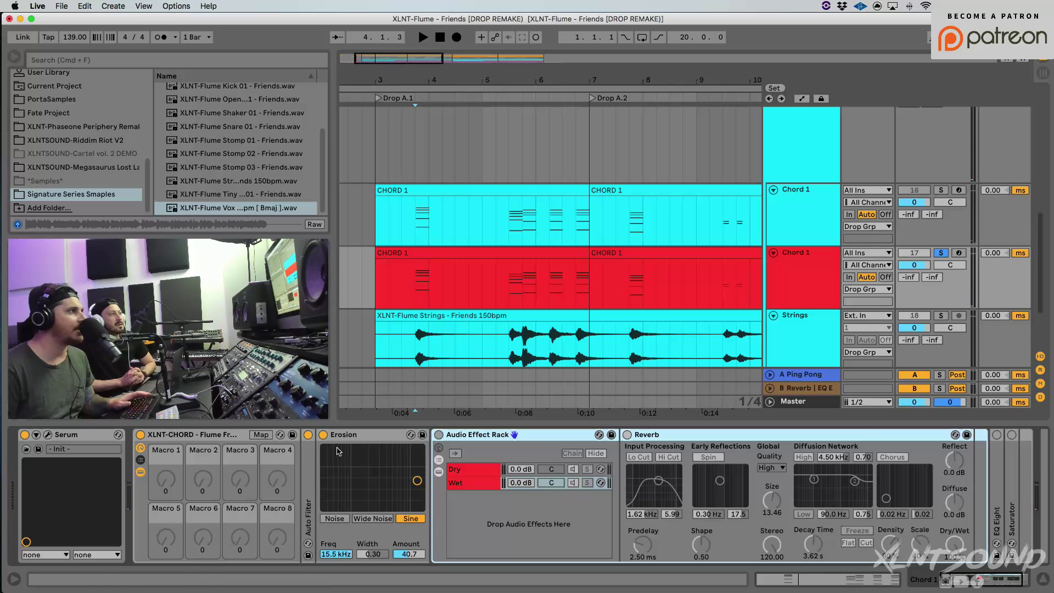
click(382, 435)
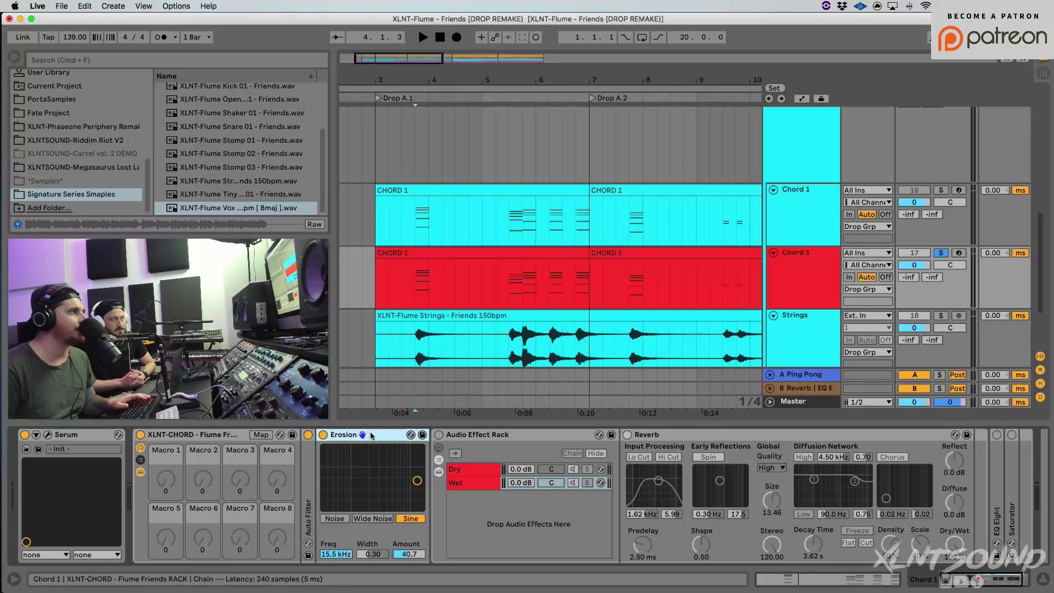
double_click(383, 436)
click(388, 482)
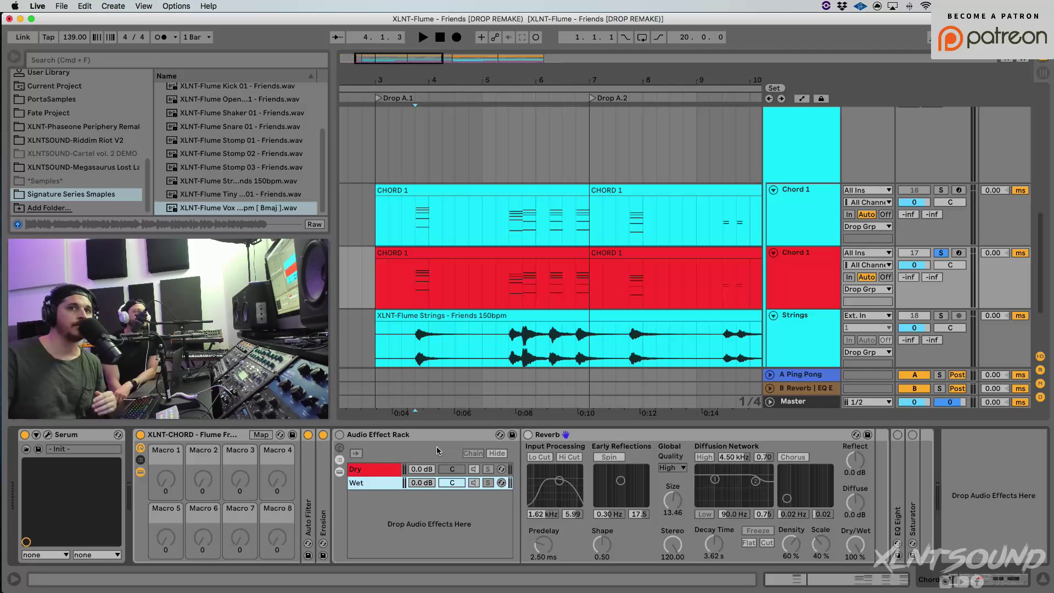
click(339, 434)
Review the Wet chain's Reverb in the nested rack and display the rack's macro controls beside its chain list
click(377, 484)
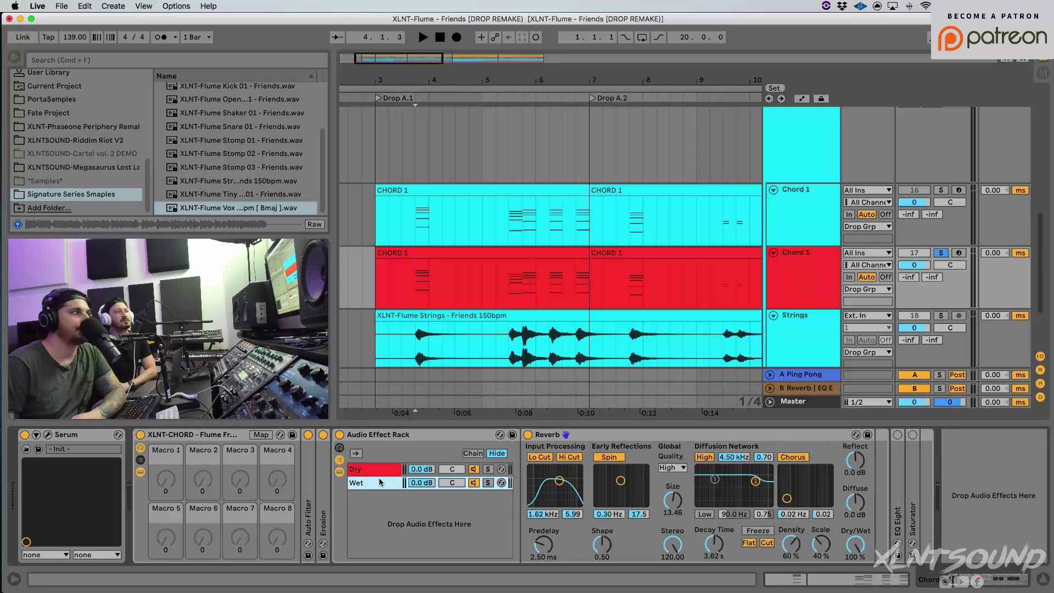
click(432, 441)
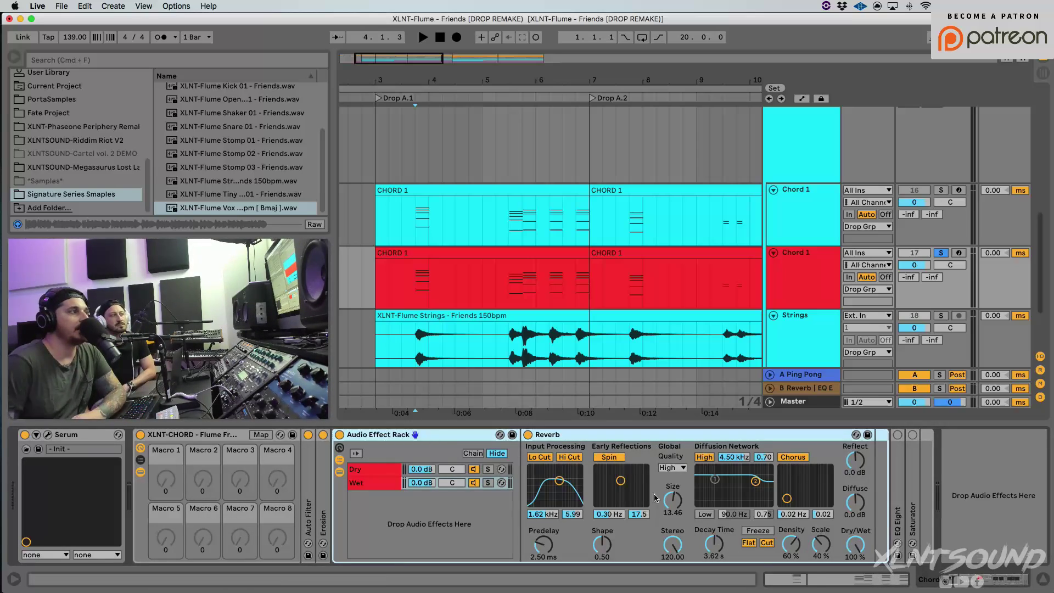
click(612, 439)
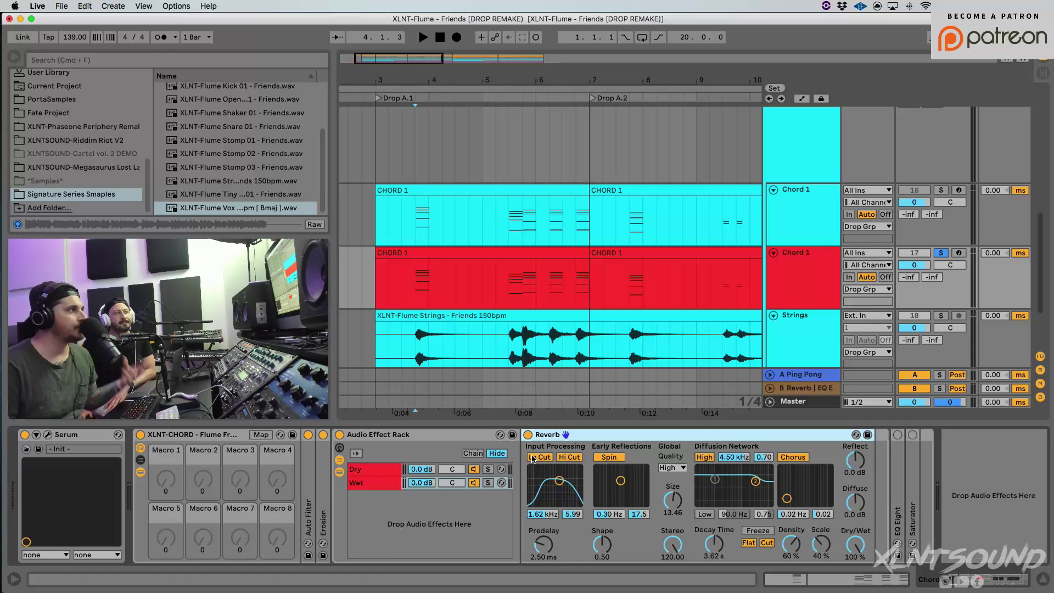
click(340, 460)
click(343, 465)
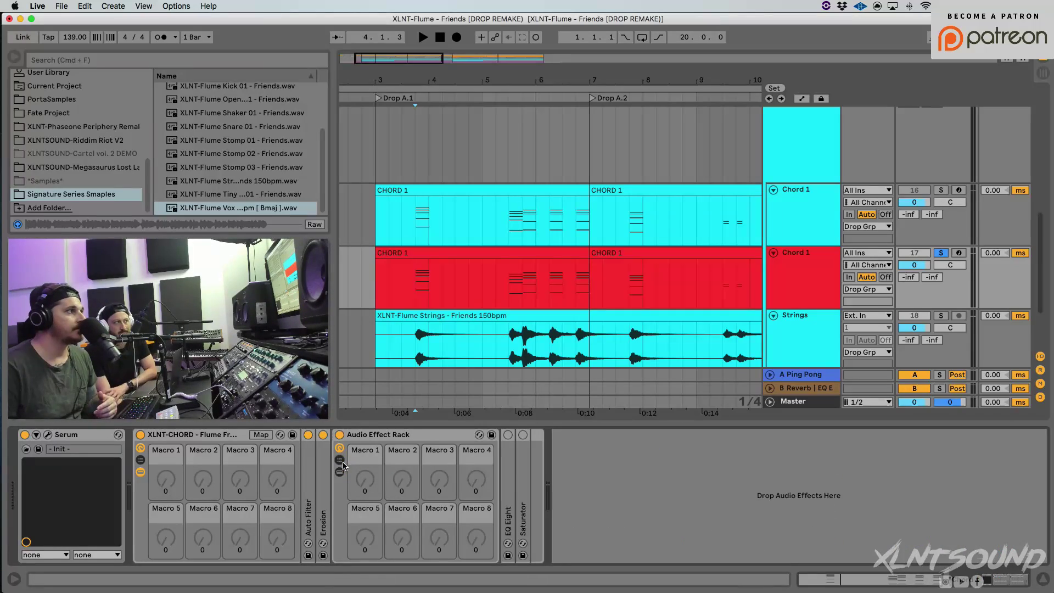
click(341, 461)
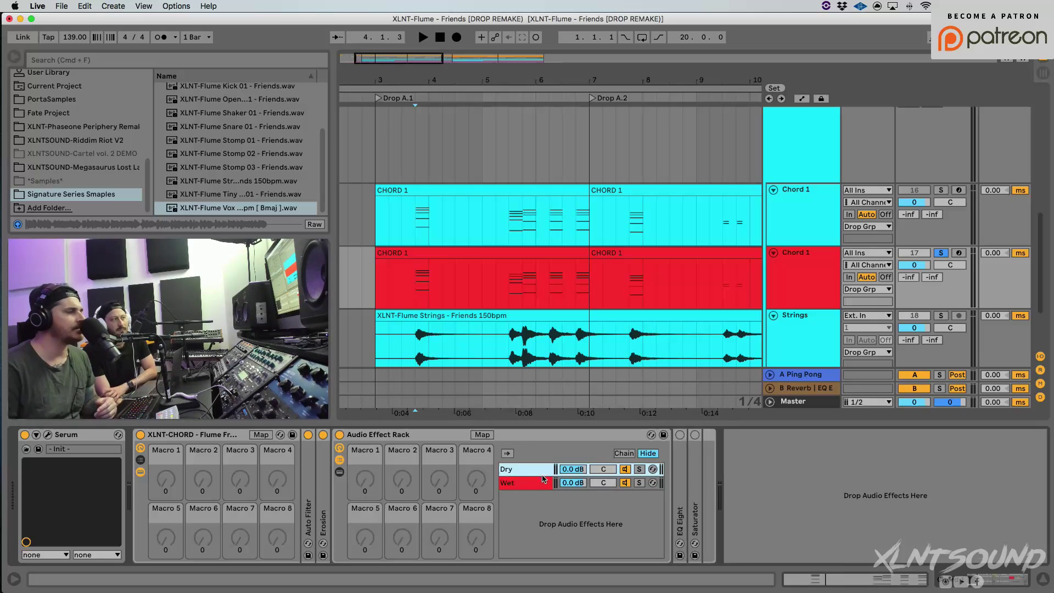
Compare the nested rack's Dry and Wet chains and reveal the Reverb on the Wet chain
click(517, 485)
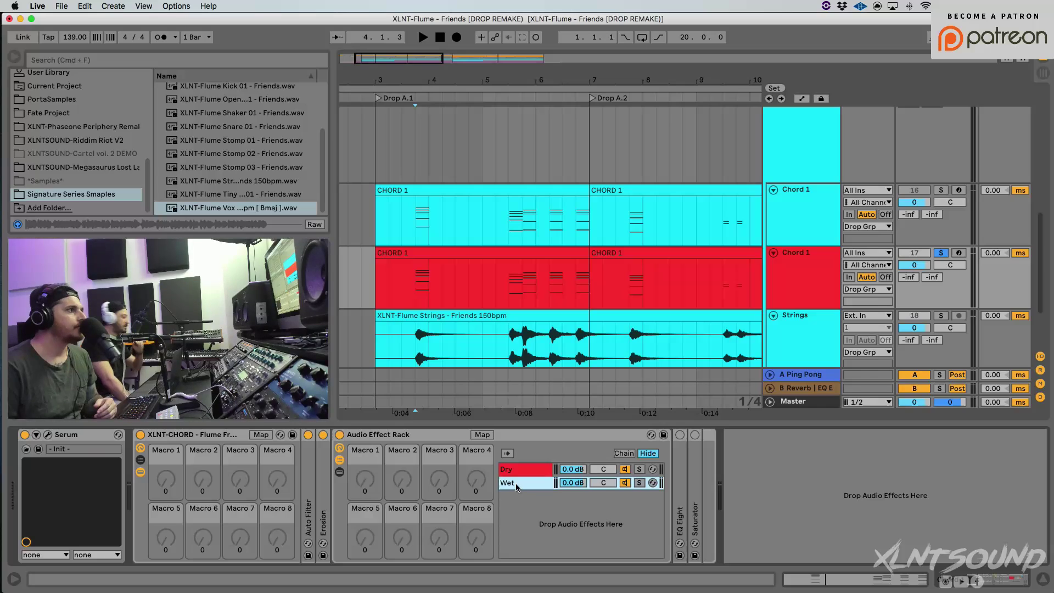
click(518, 475)
click(519, 483)
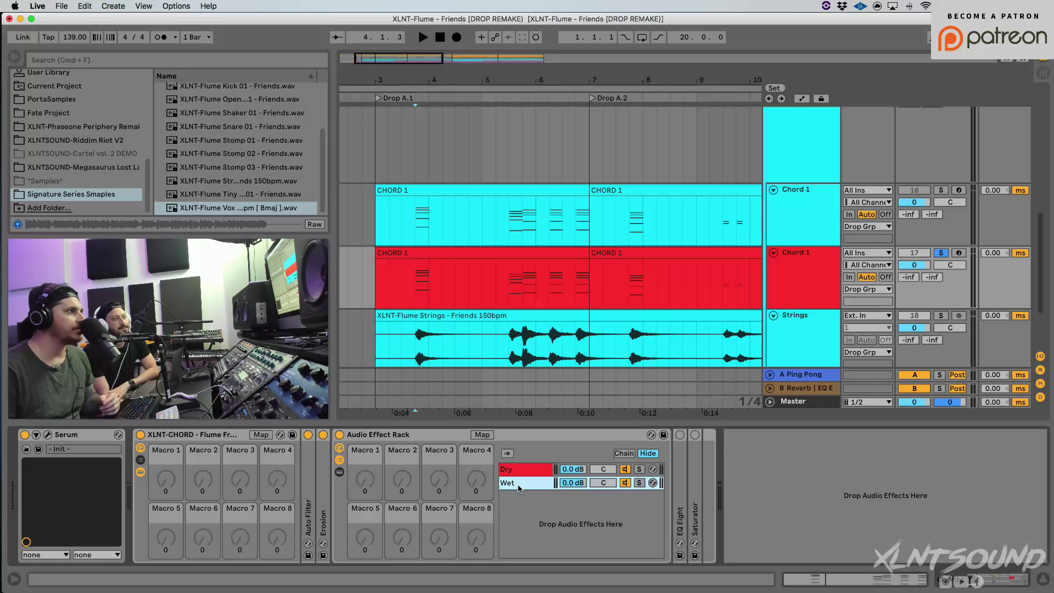
double_click(519, 485)
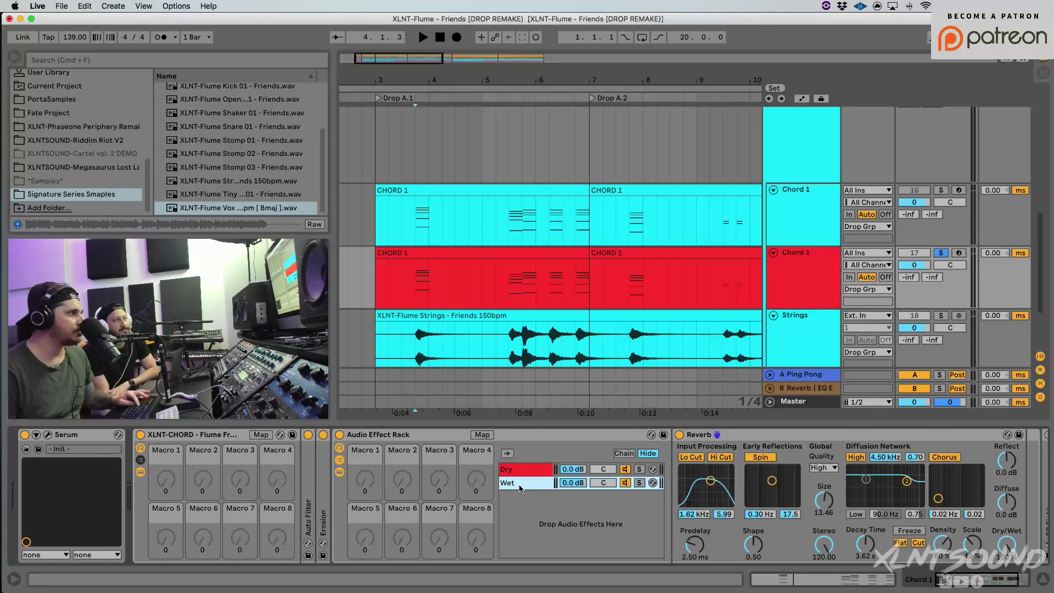
Duplicate the Wet chain in the nested rack and rename the copy DRy
key(super+d)
double_click(509, 499)
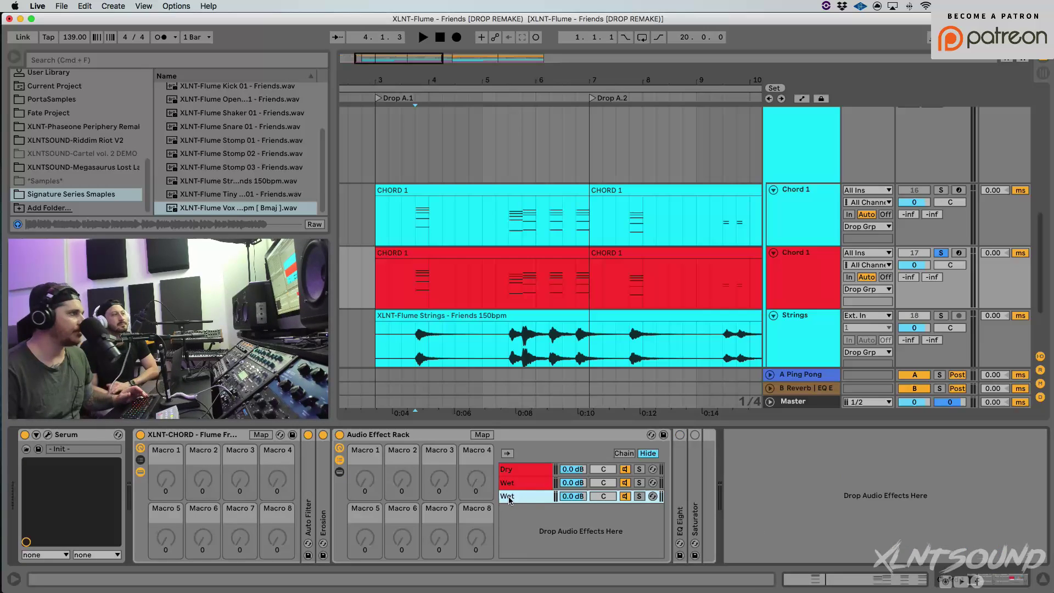
key(super+r)
text(DP)
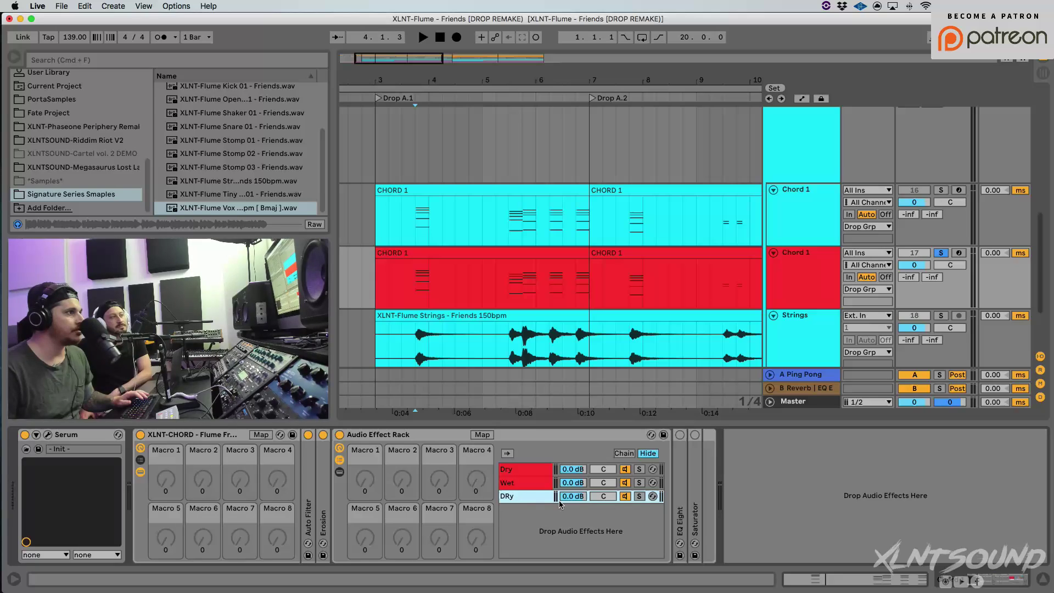
Remove the Reverb from the DRy chain
double_click(518, 499)
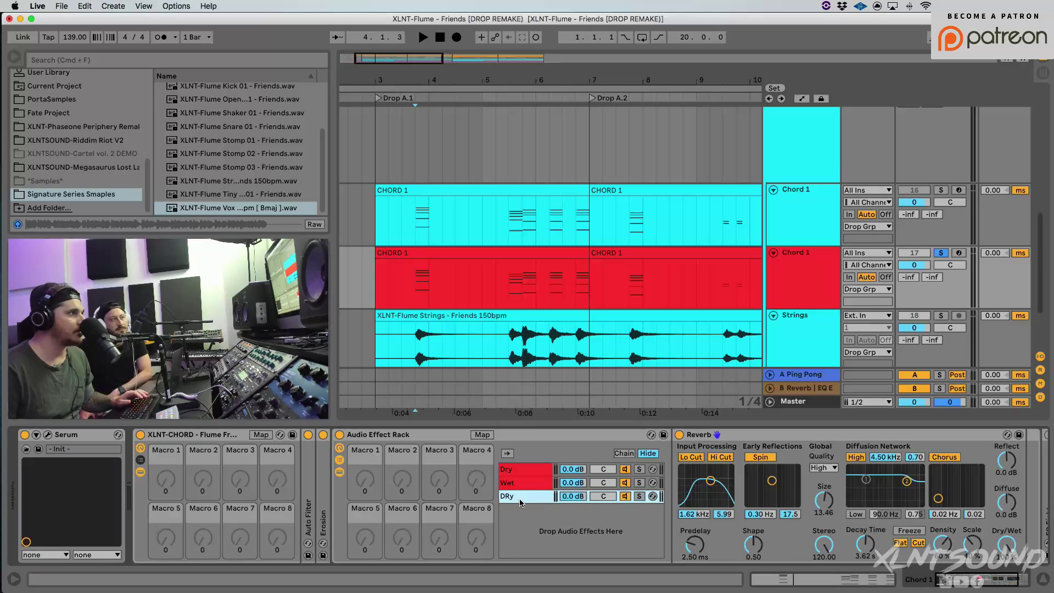
click(774, 438)
key(Delete)
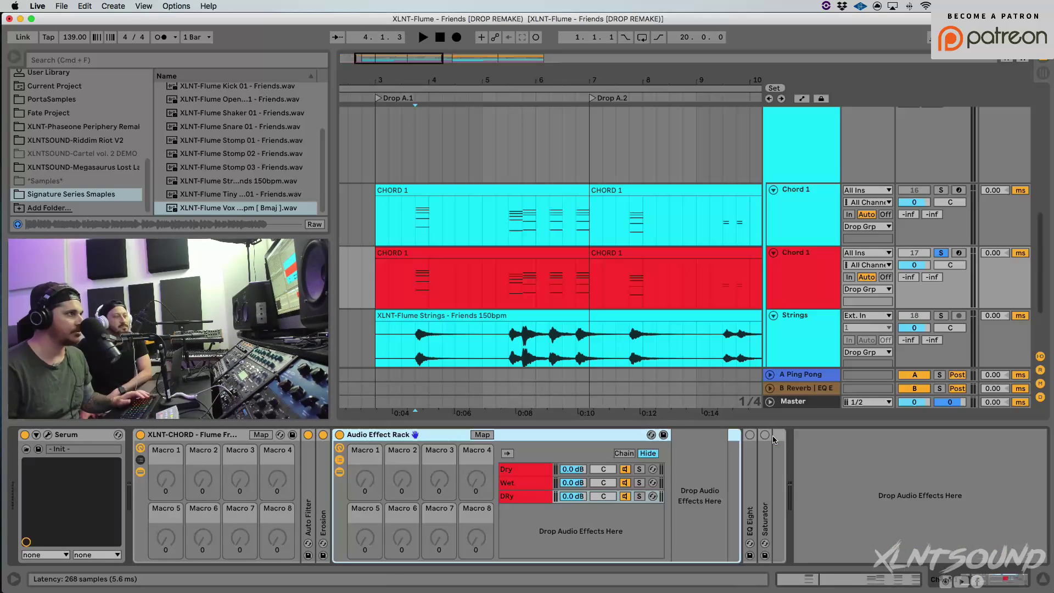
Look through the rack's three chains and delete the duplicated DRy chain
click(519, 501)
click(529, 471)
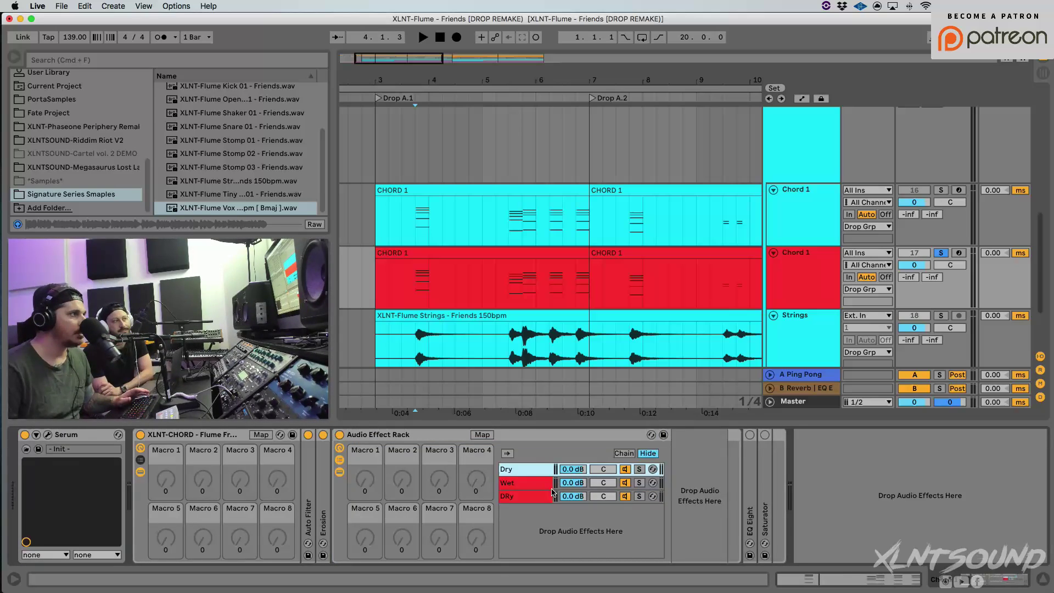
click(544, 485)
click(530, 500)
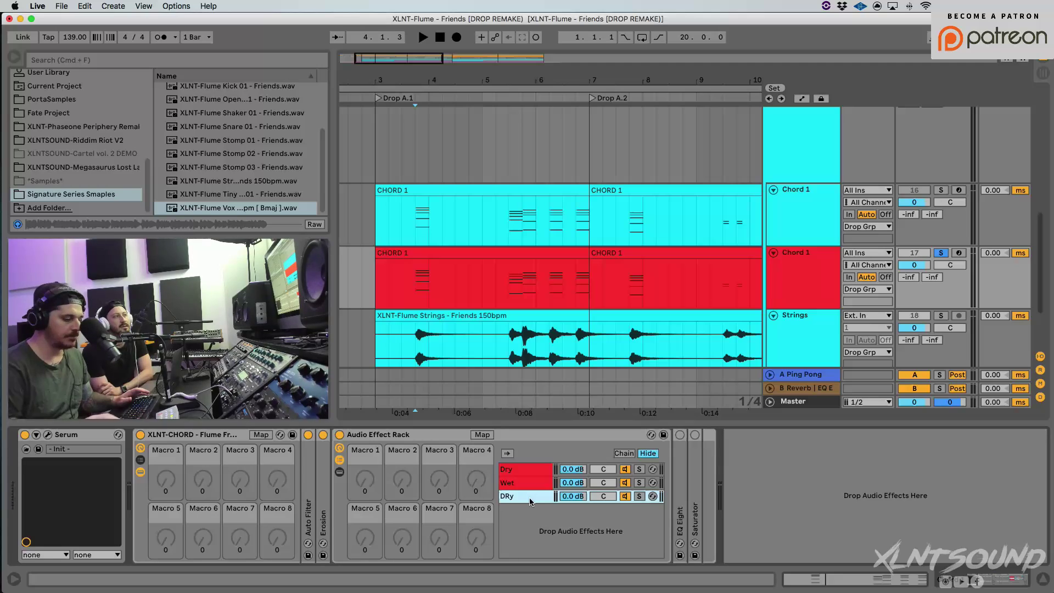
key(Delete)
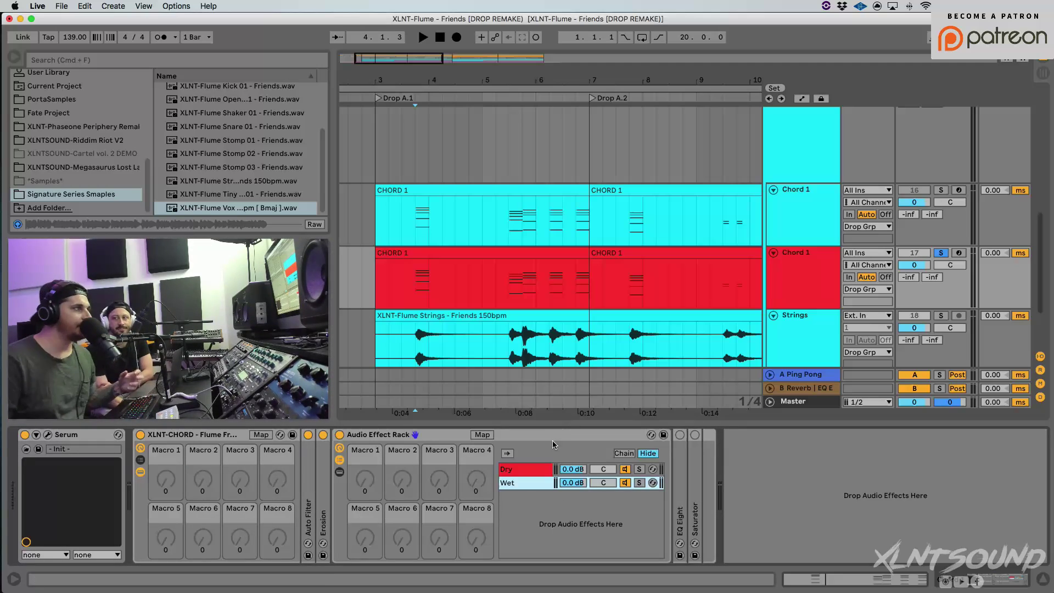
Audition the chord at 3.4.1 with the nested Dry/Wet rack on and fold that rack
key(space)
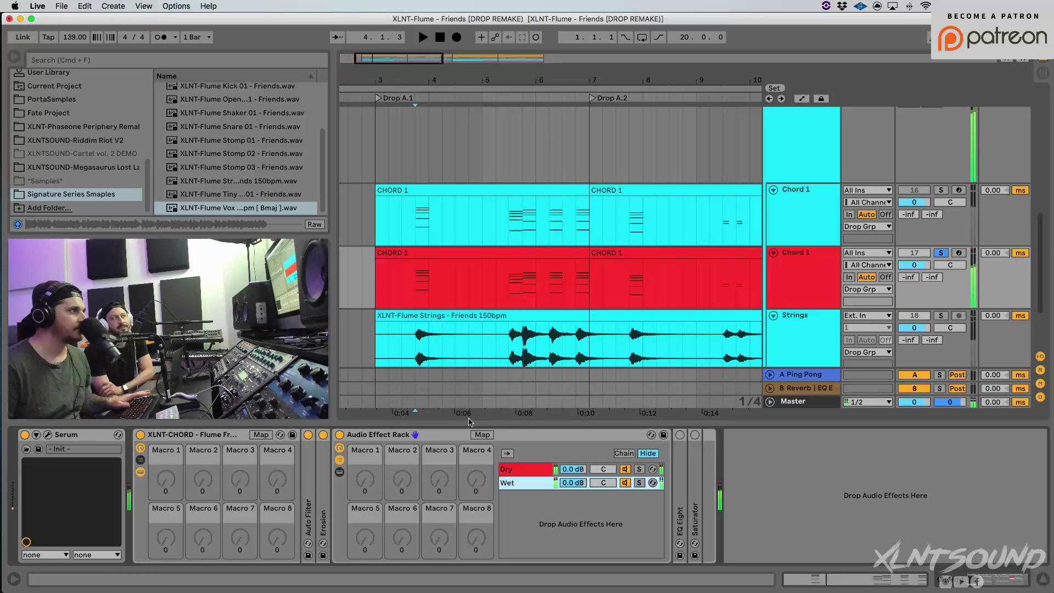
key(space)
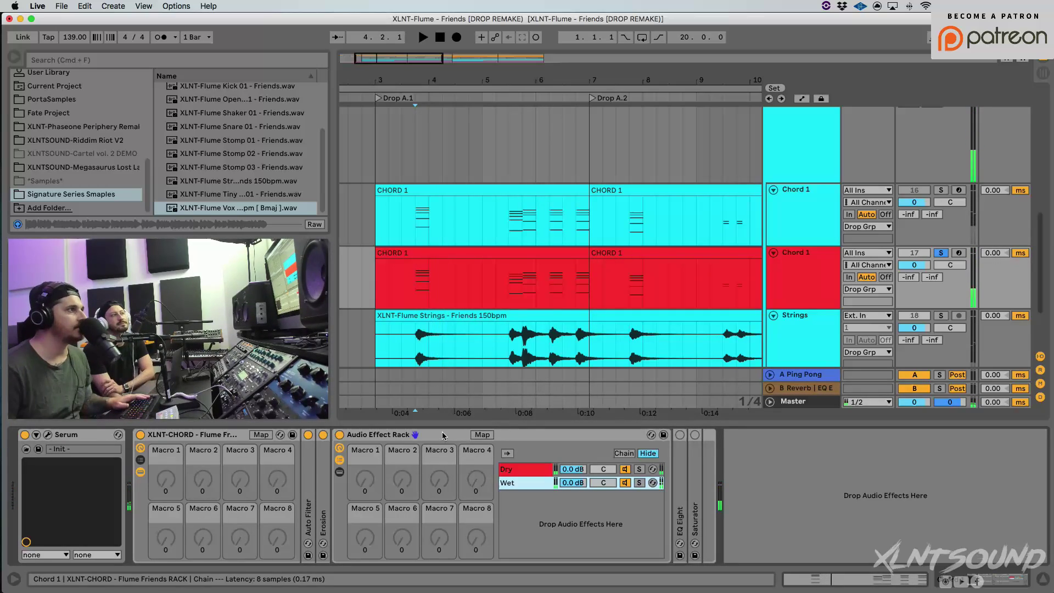
double_click(443, 439)
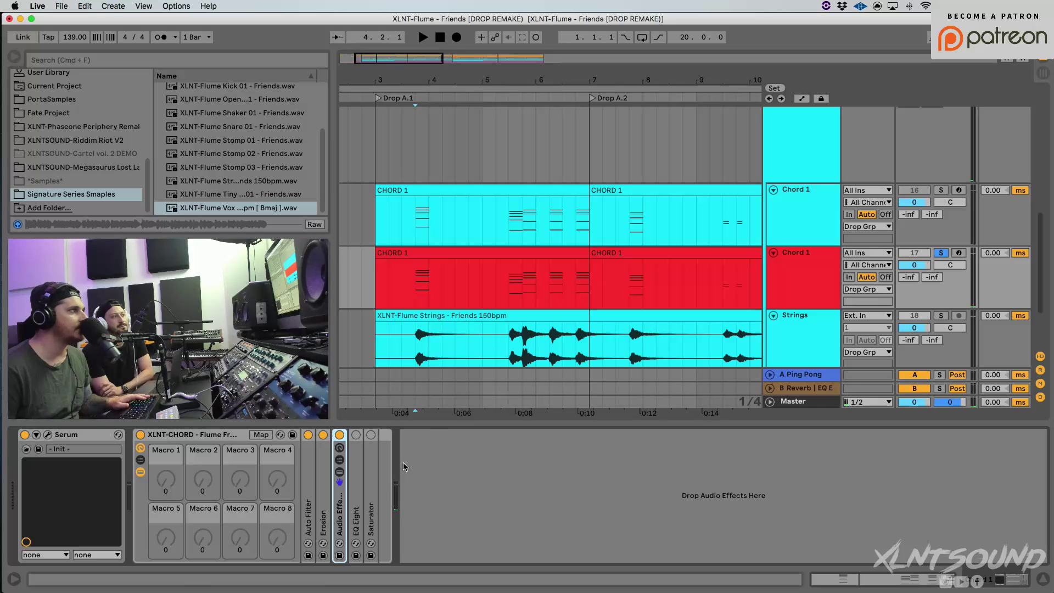
Switch on the EQ Eight and the Saturator, unfolding each to review its settings and folding it again
double_click(361, 489)
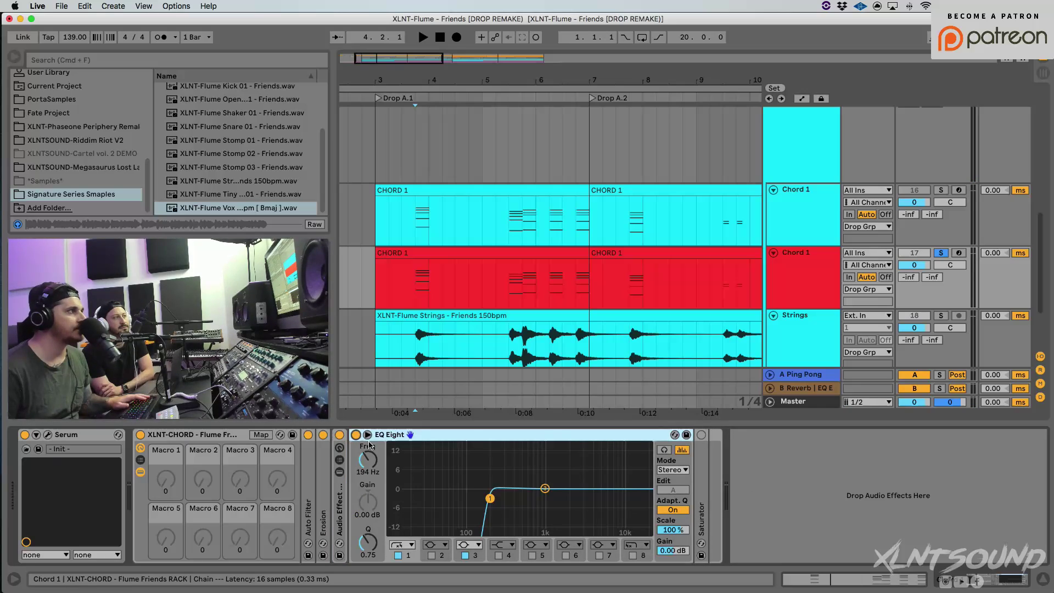
double_click(571, 435)
double_click(370, 497)
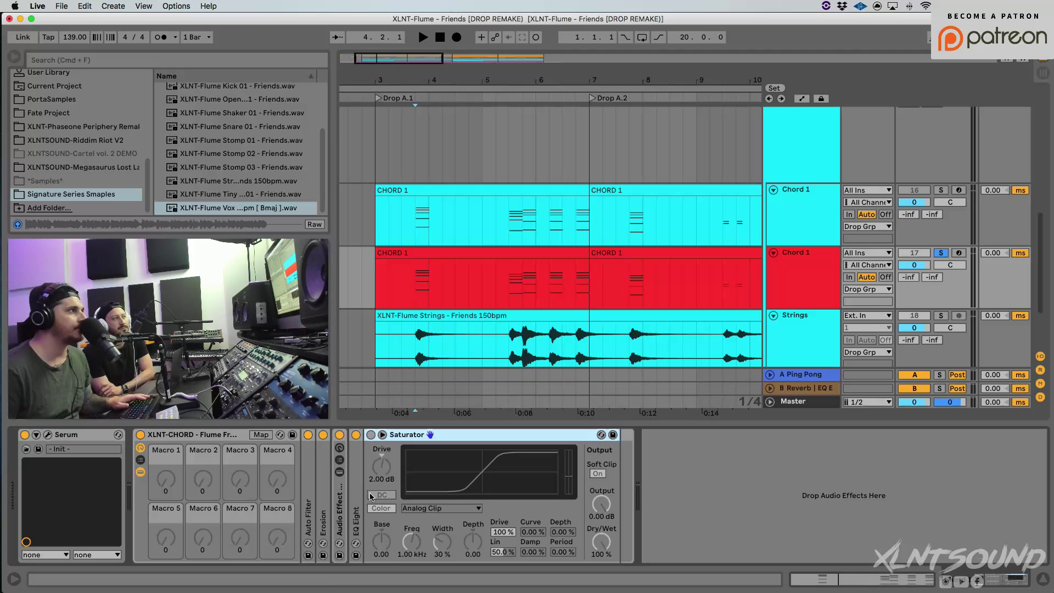
click(371, 434)
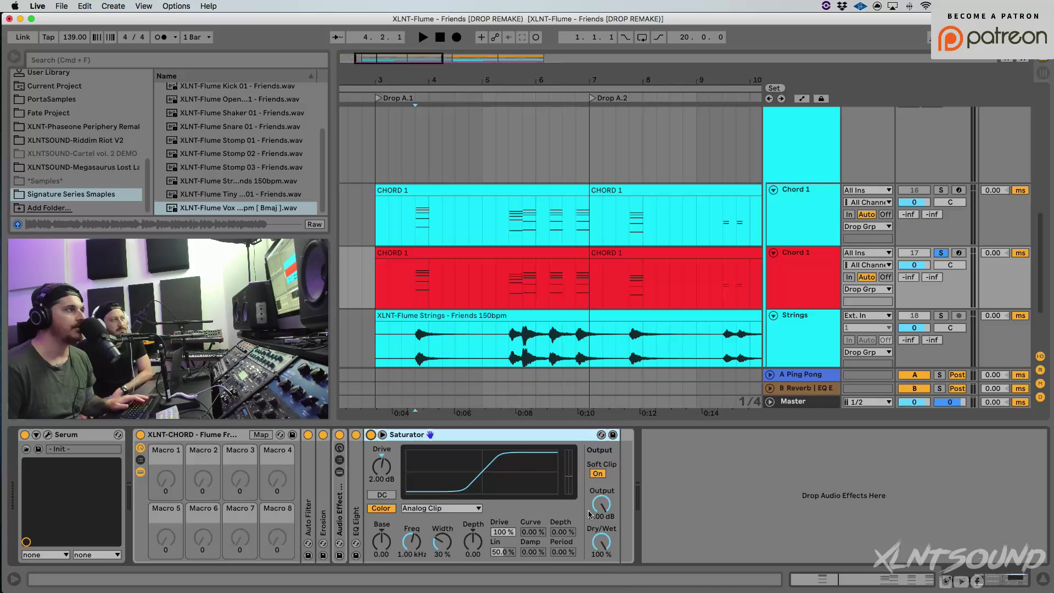
double_click(505, 437)
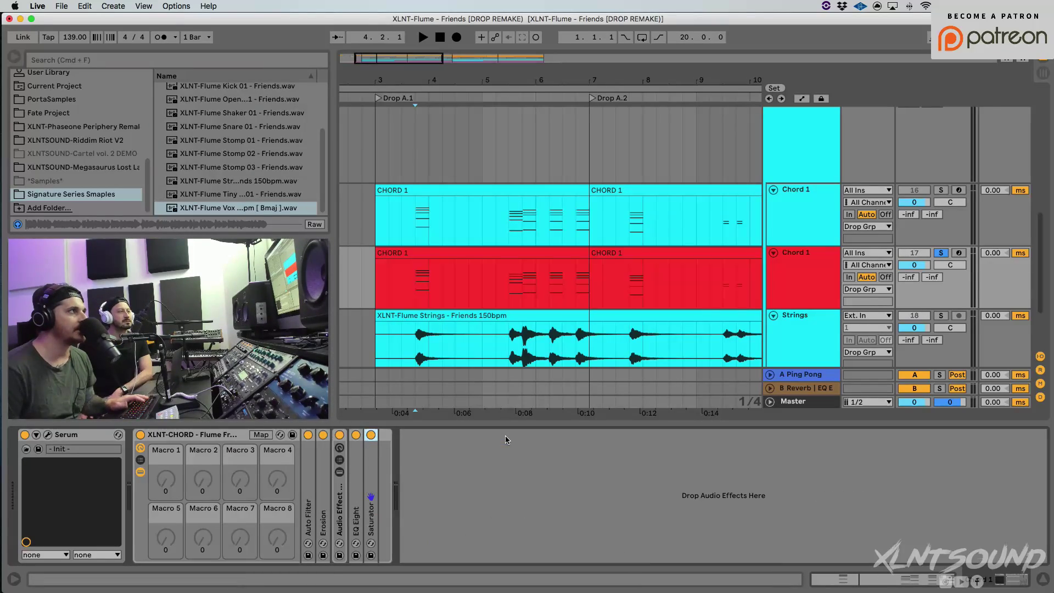
Play from 3.4.1 with the full effects rack on, soloing the Strings track together with the red Chord 1 track
key(space)
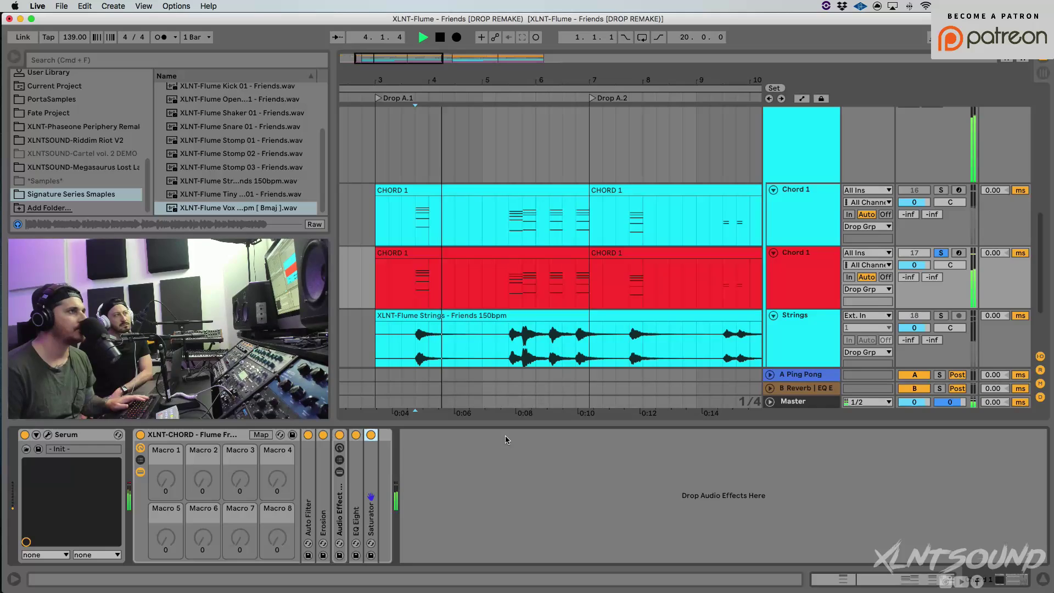
click(941, 316)
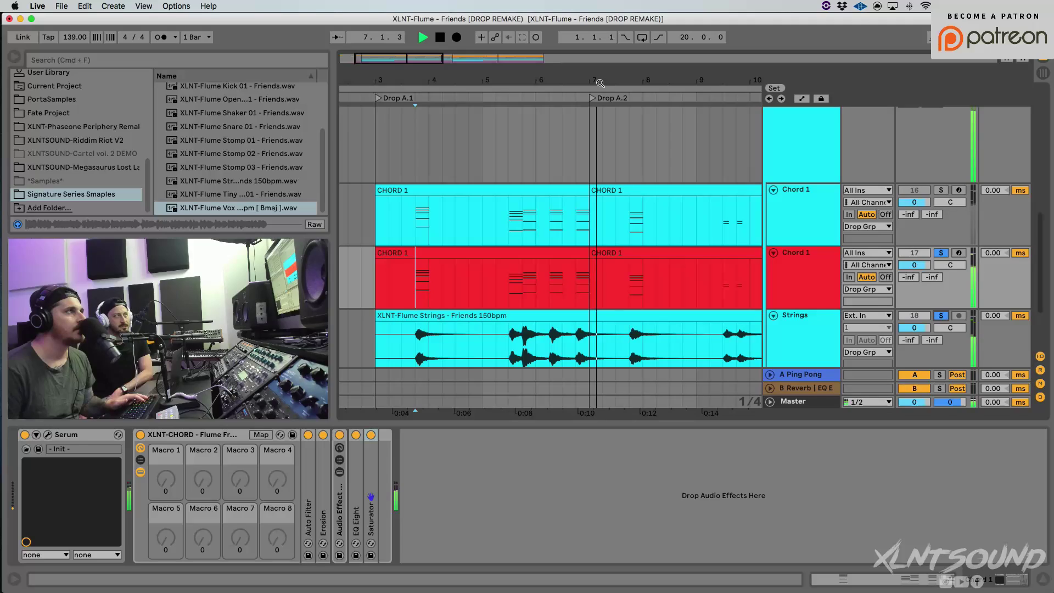
drag(599, 81, 596, 57)
key(space)
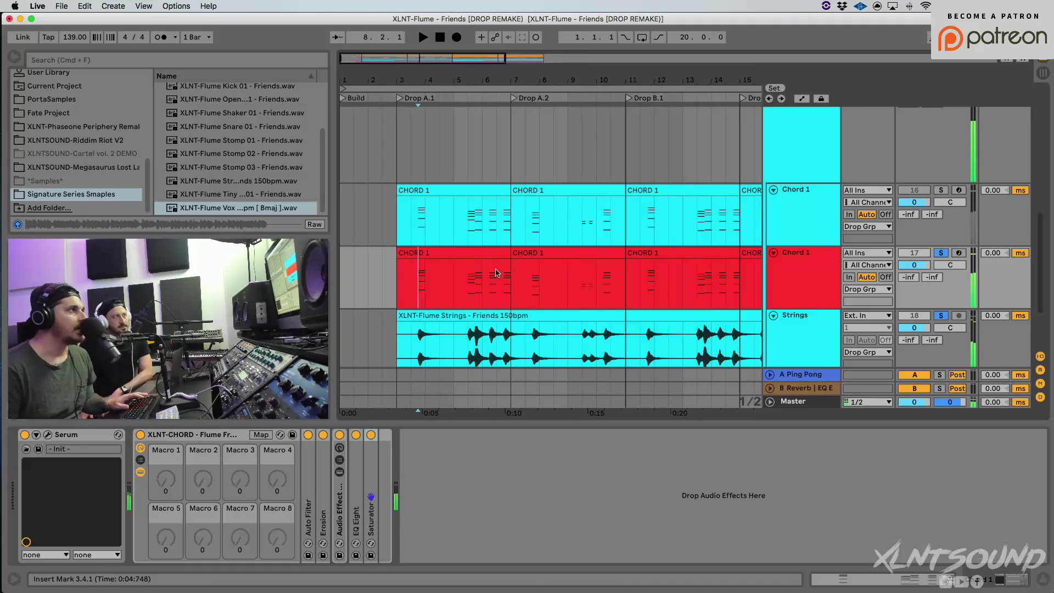
Open the red Chord 1 track's first CHORD 1 clip, under Drop A.1, in the MIDI note editor
click(465, 253)
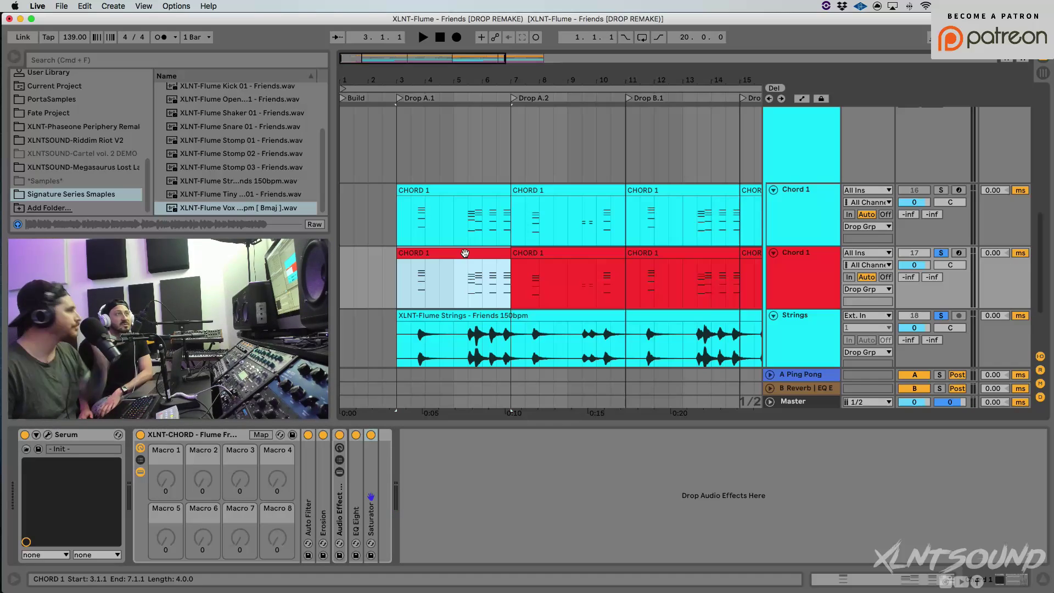
double_click(465, 253)
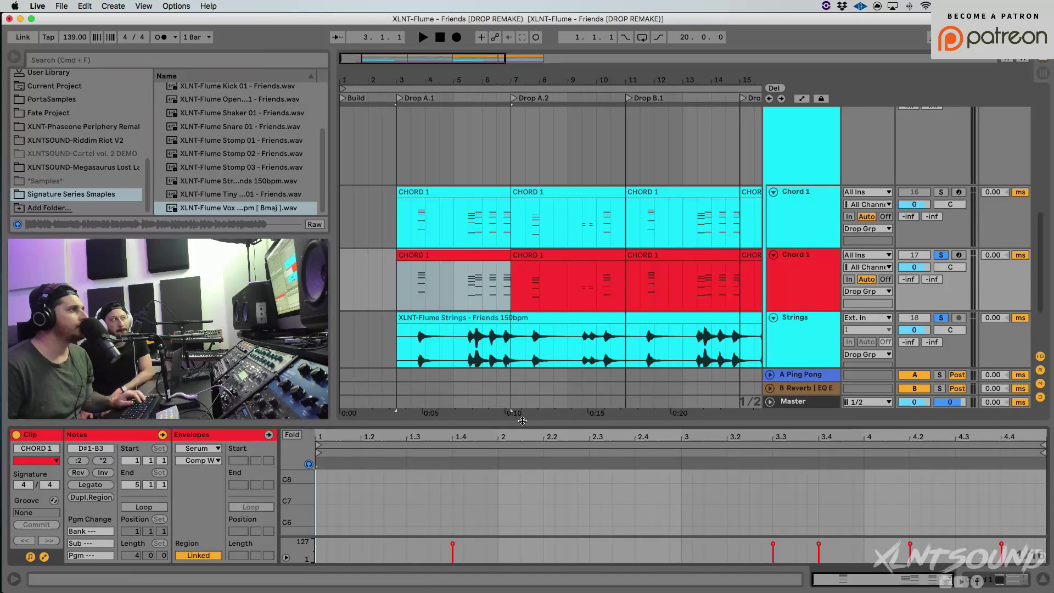
Enlarge the note editor, magnify the first chord at 1.4.1, and highlight its E3, G#3 and B3 notes to examine the triad
drag(523, 421, 523, 136)
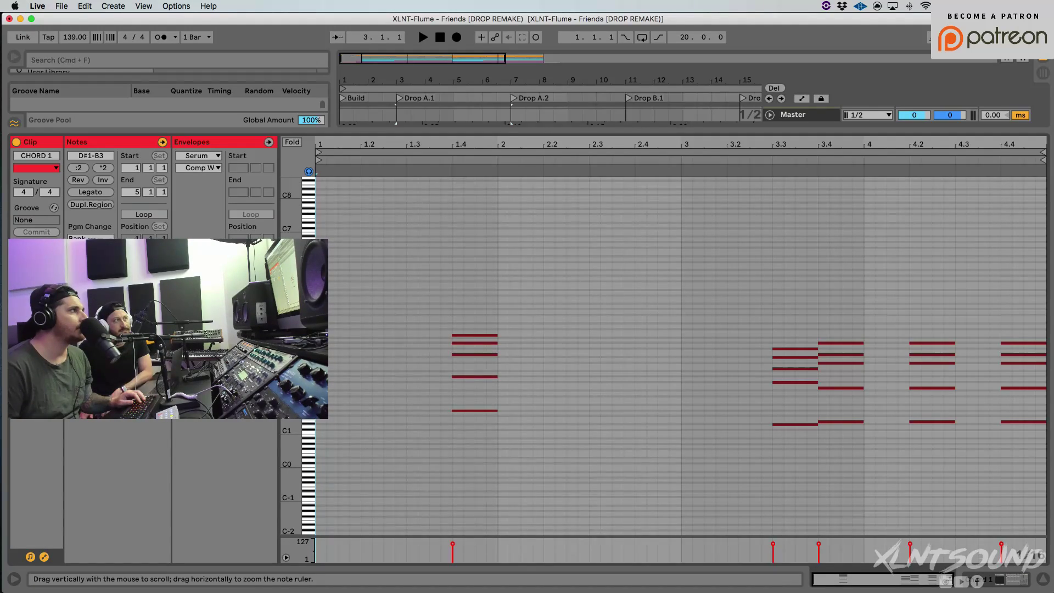
drag(291, 406, 296, 406)
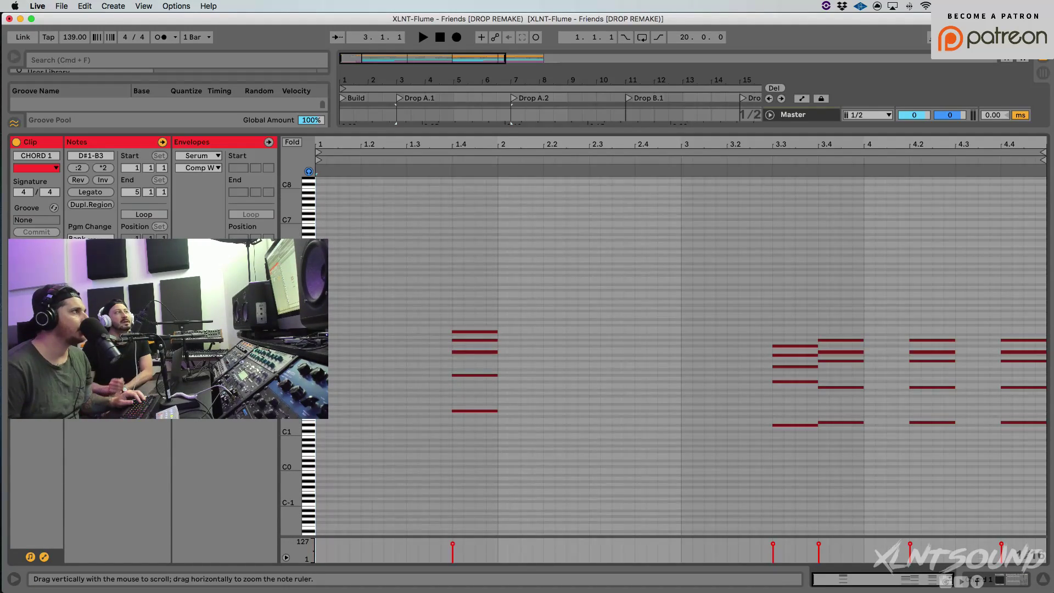
drag(291, 264, 336, 257)
scroll(387, 348, down, 10)
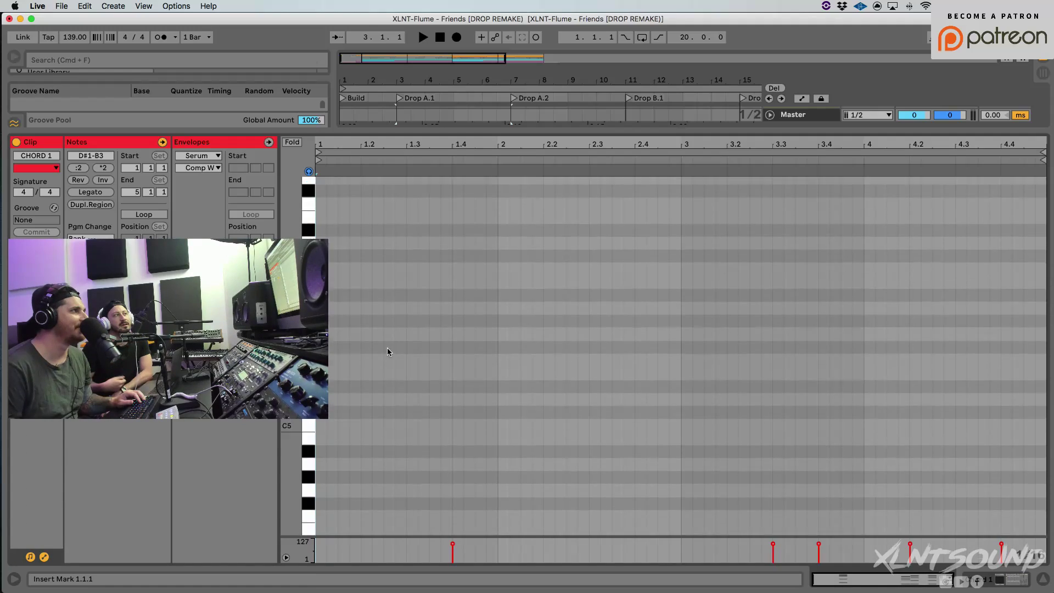
click(486, 451)
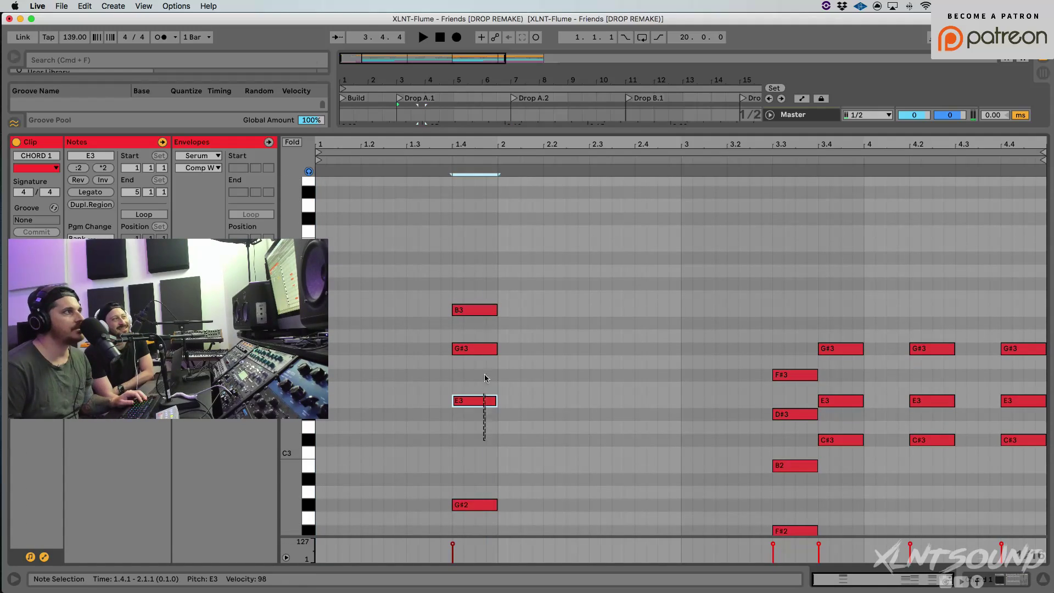
drag(485, 451, 457, 285)
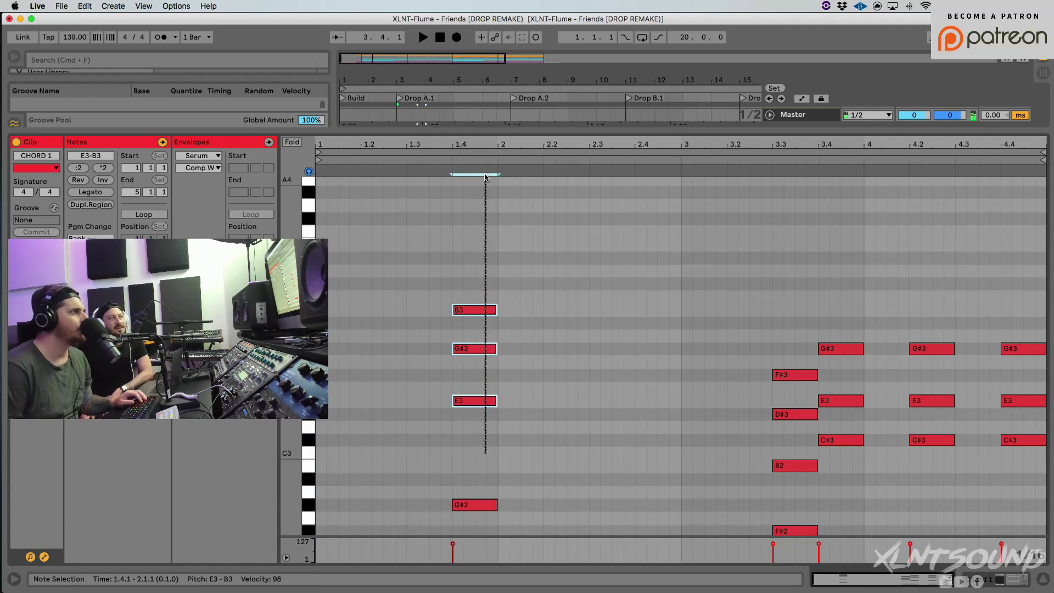
click(474, 343)
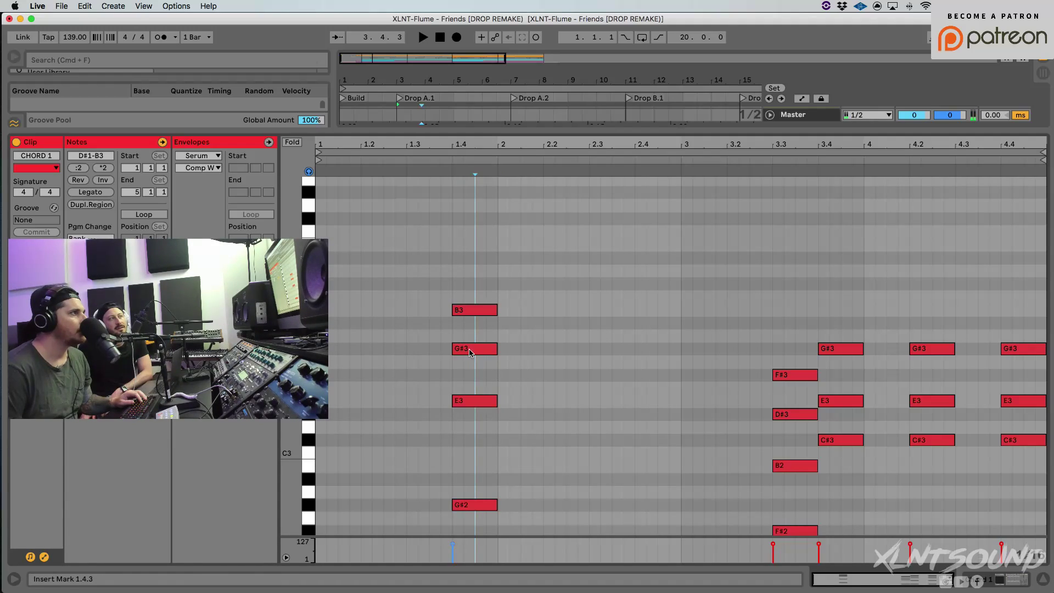
Try lowering the first chord's G#3 to G3 for comparison and return the note to G#3
drag(469, 348, 469, 353)
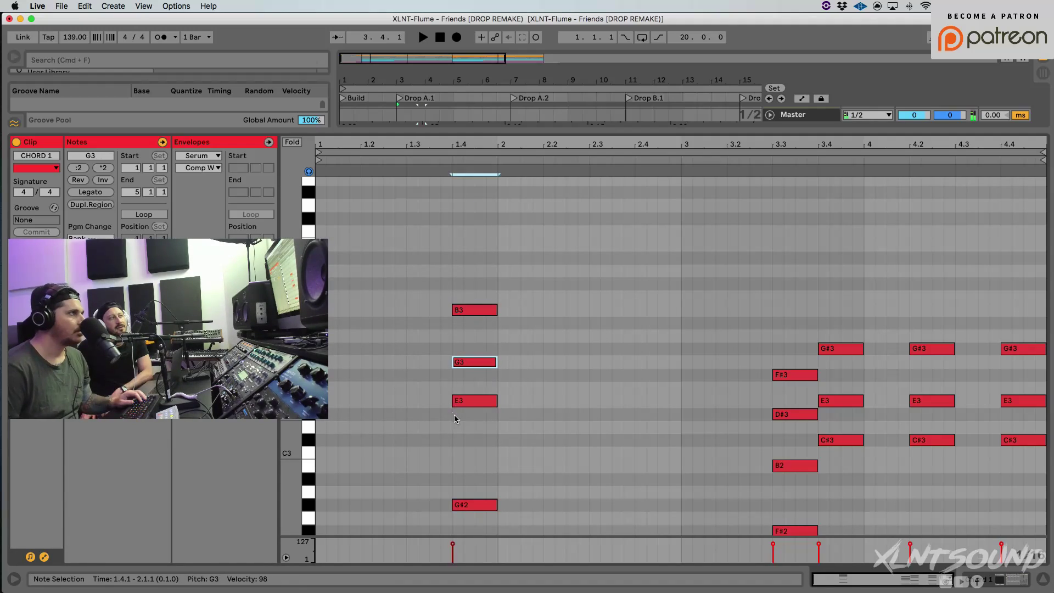
drag(454, 417, 460, 261)
click(490, 360)
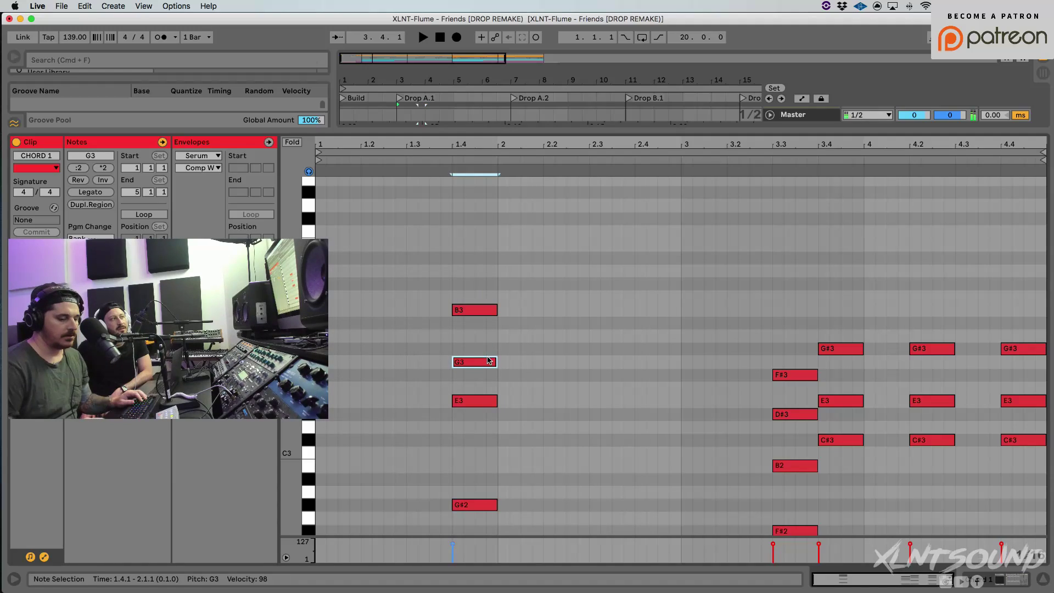
key(Up)
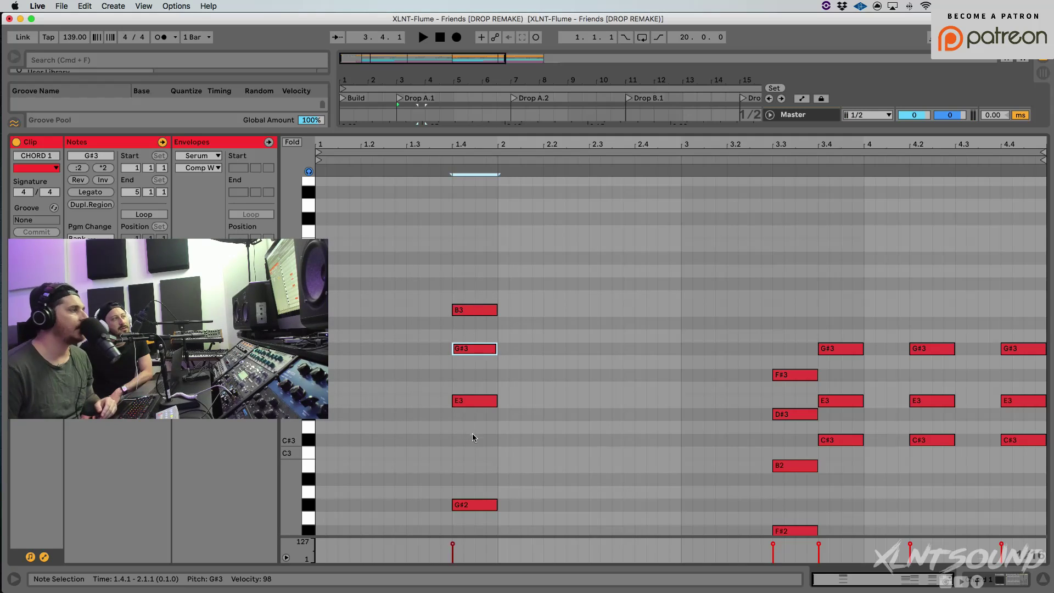
Examine the first chord's voicing from B3 down to G#1, highlighting the E3–B3 triad and the G#3 note
drag(473, 433, 476, 175)
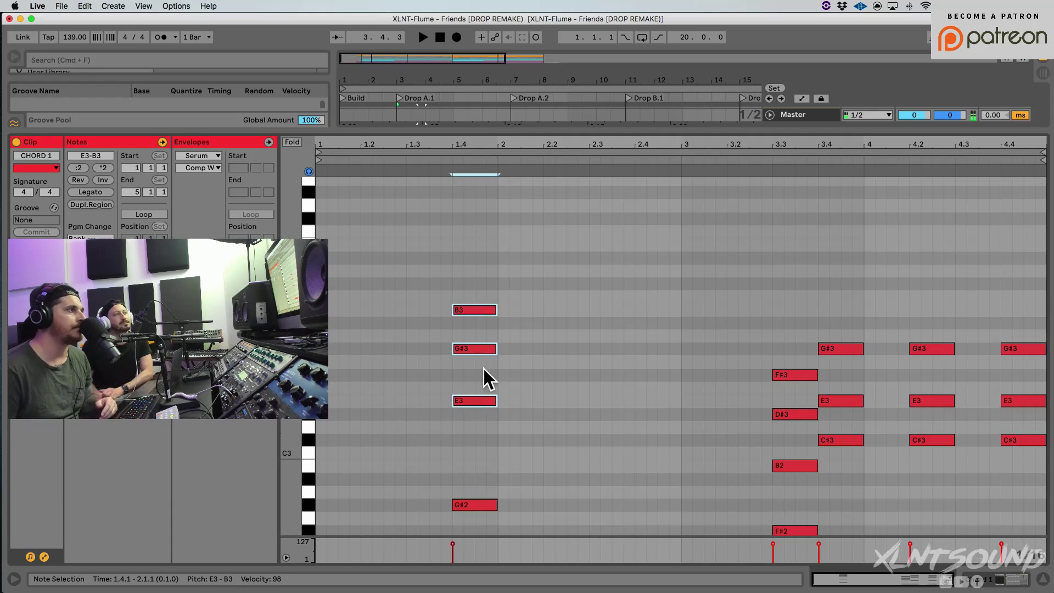
scroll(505, 465, down, 3)
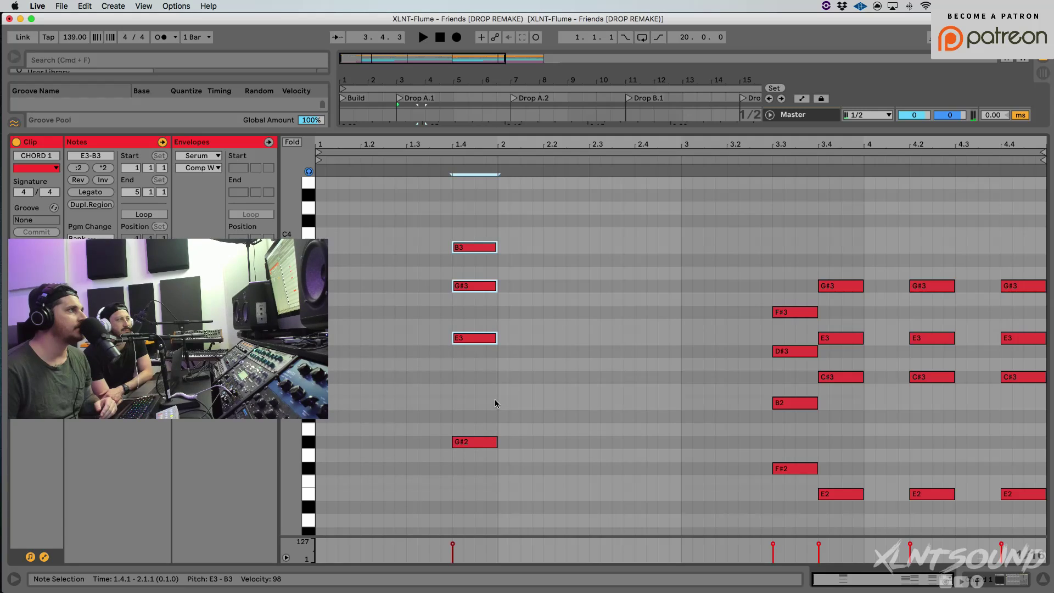
click(486, 329)
scroll(484, 411, down, 5)
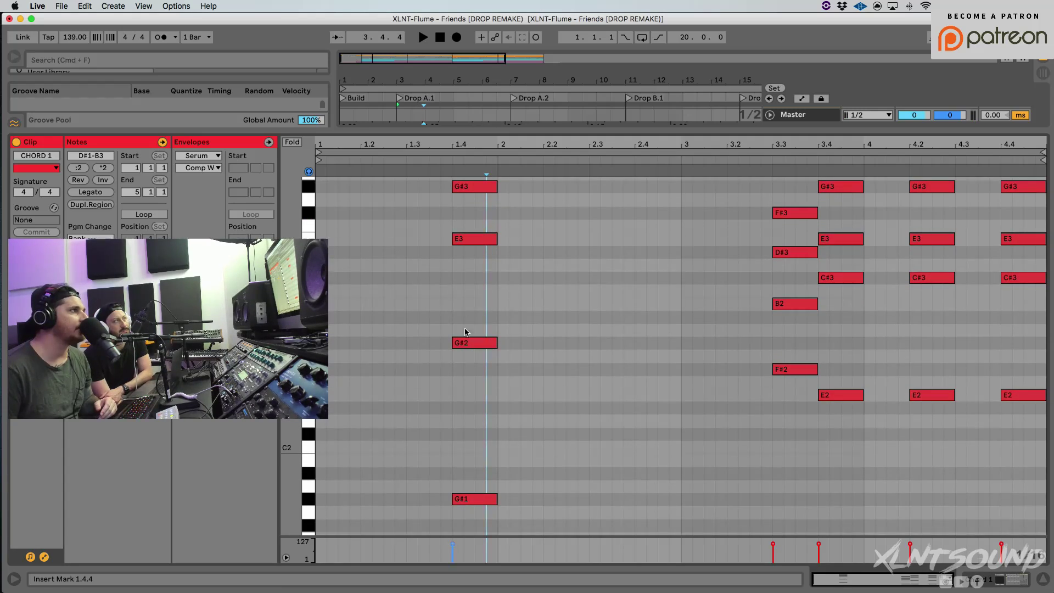
scroll(464, 278, up, 4)
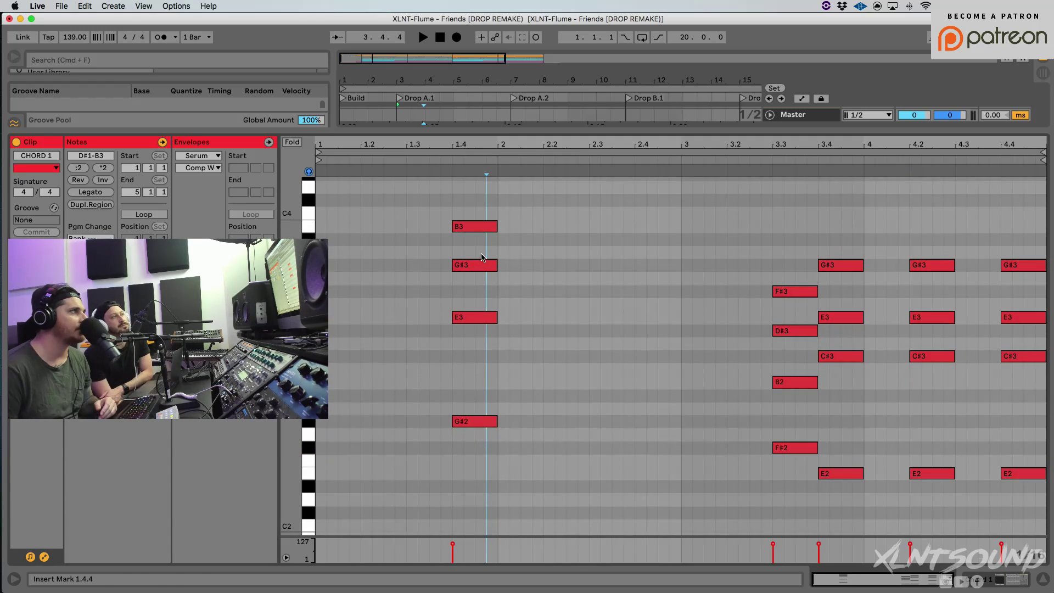
click(482, 266)
scroll(474, 379, up, 2)
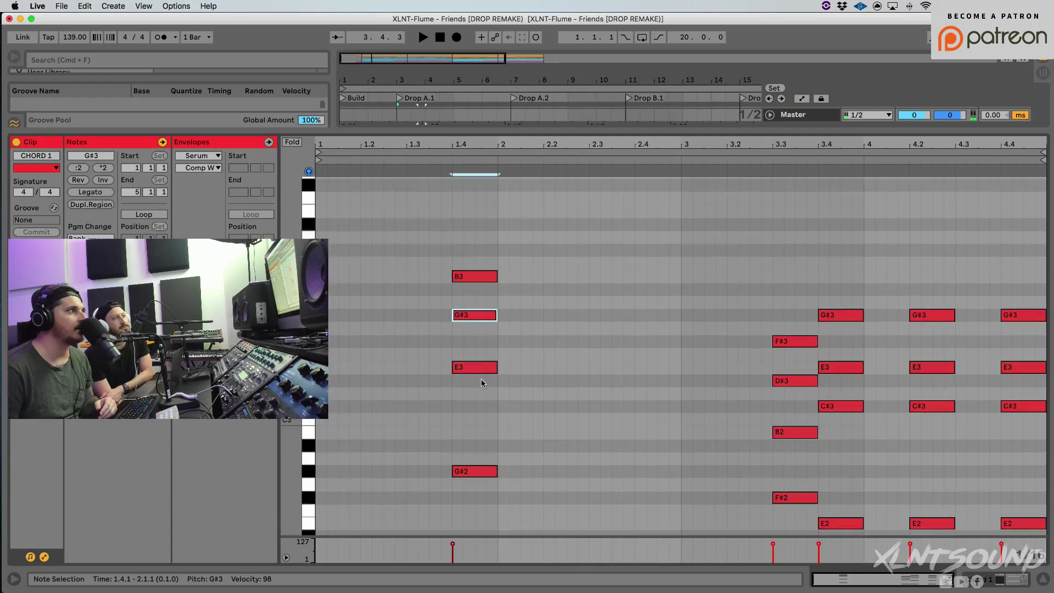
scroll(481, 383, down, 5)
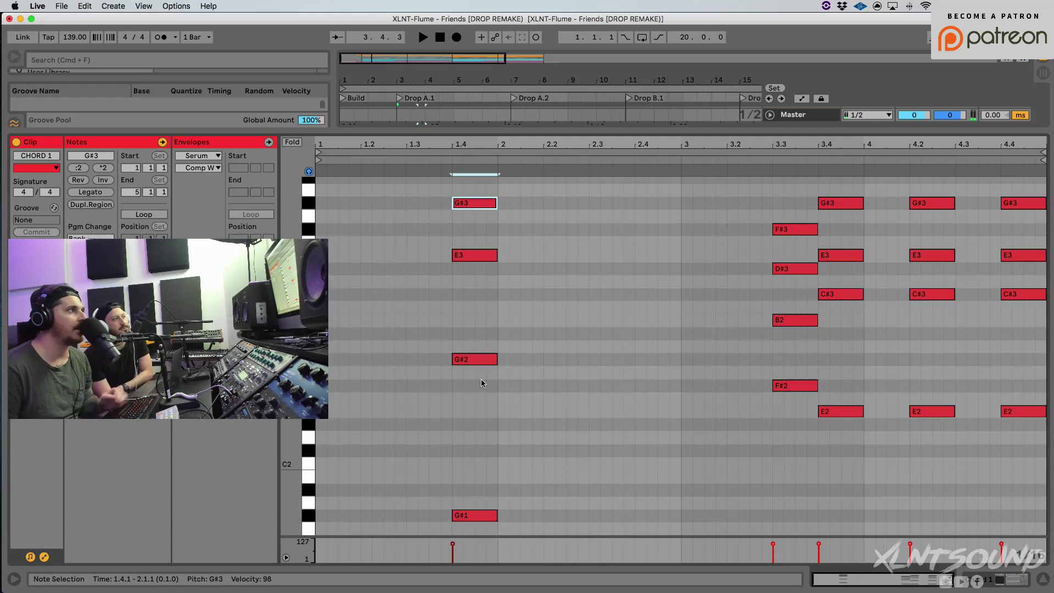
Audition the first chord with its G# bass notes and stop playback
click(450, 160)
click(450, 160)
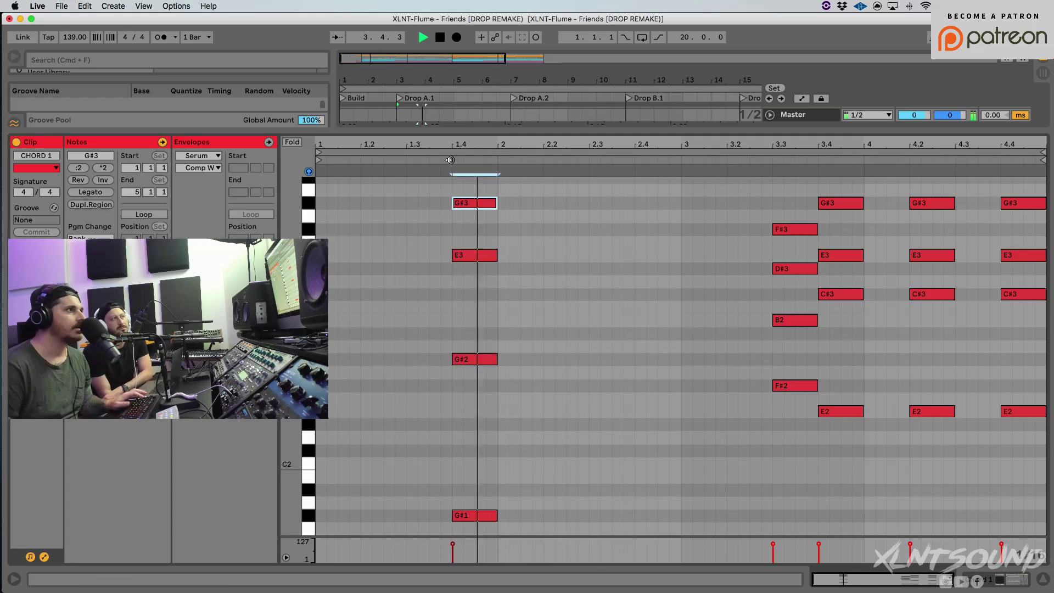
key(space)
scroll(475, 315, down, 2)
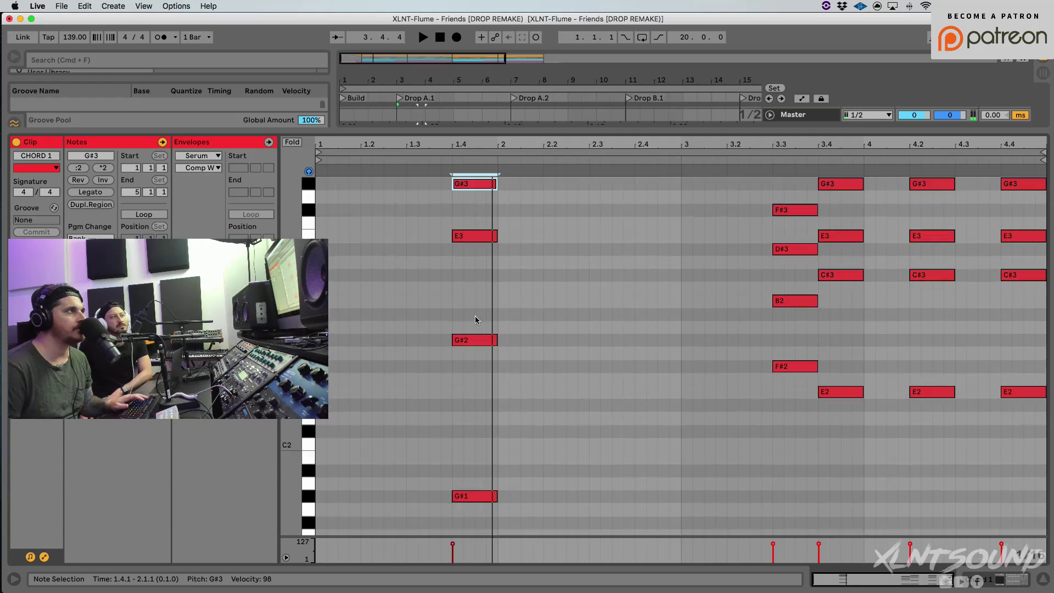
Try doubling the first chord's E3 an octave lower at E2, audition it, and remove the added note
scroll(474, 302, up, 5)
click(485, 316)
key(super+c)
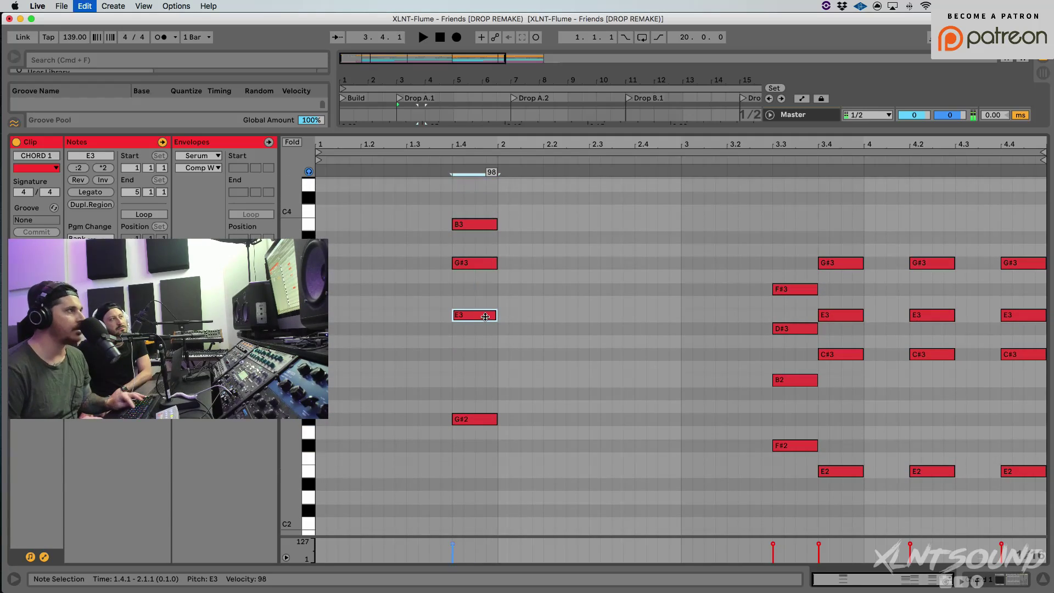
key(super+v)
key(shift+Down)
key(space)
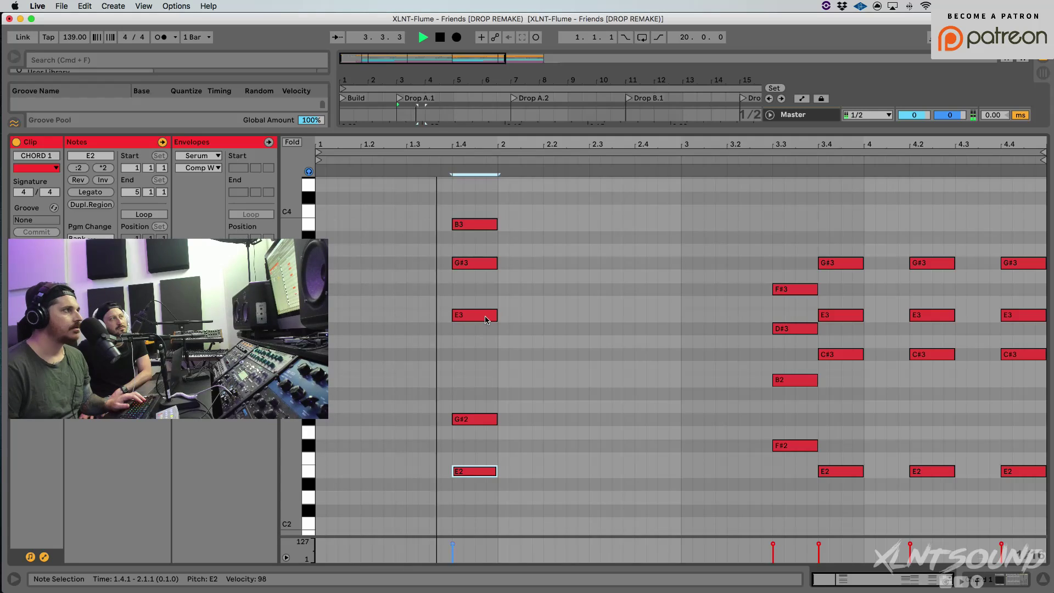
key(space)
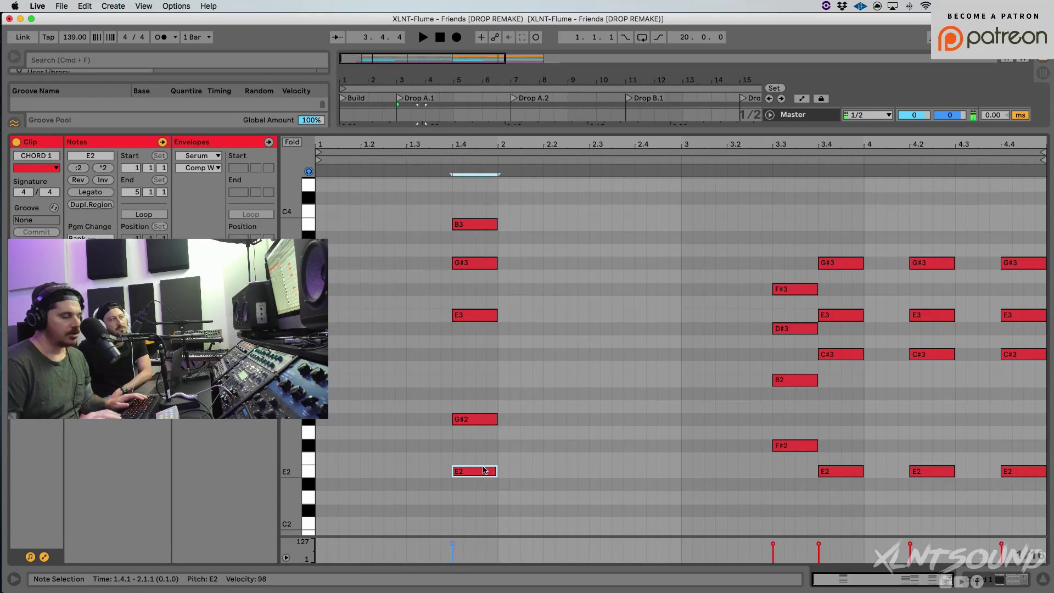
double_click(484, 470)
Try doubling the first chord's E3 and G#3 an octave higher at E4 and G#4, audition them, and delete the added notes
scroll(486, 409, up, 2)
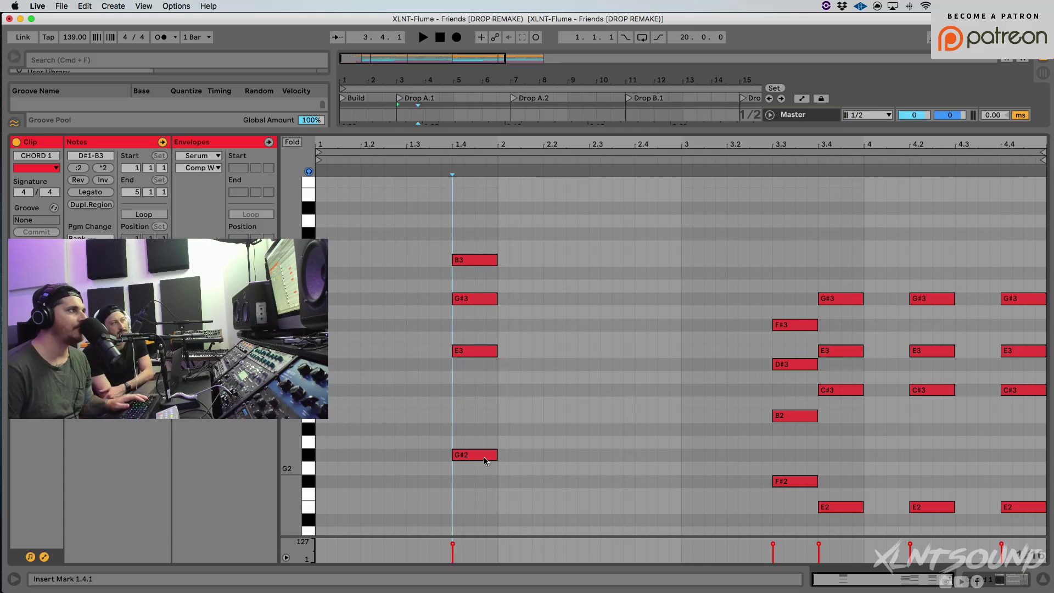
click(483, 299)
shift+click(482, 352)
key(super+c)
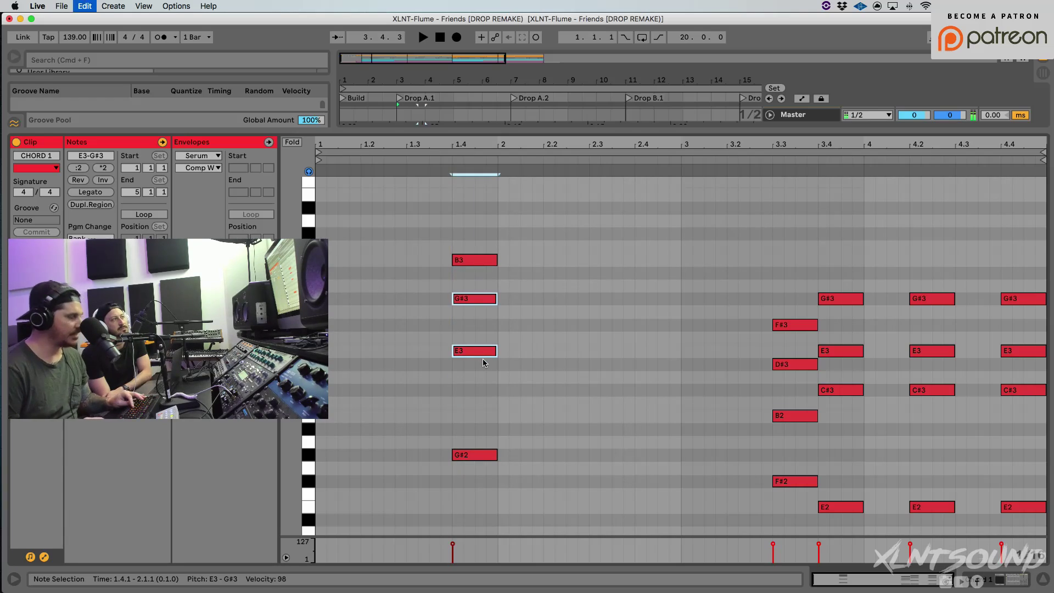
key(super+v)
key(shift+Up)
key(space)
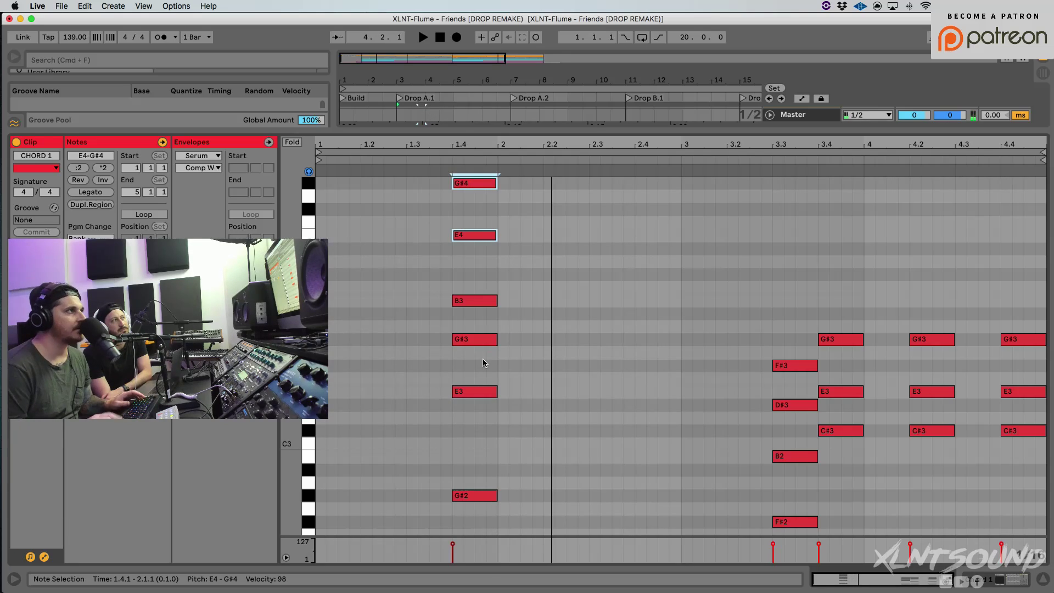
key(Delete)
Check the first chord's lower notes, return to the arrangement, and show the whole drop through the Outro
scroll(483, 359, down, 5)
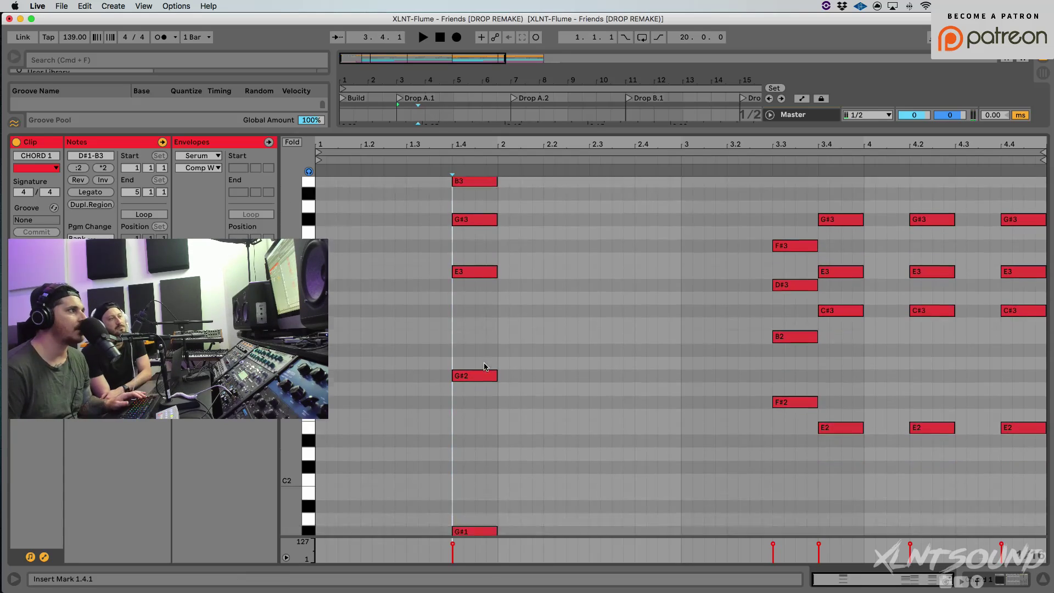
scroll(484, 362, down, 1)
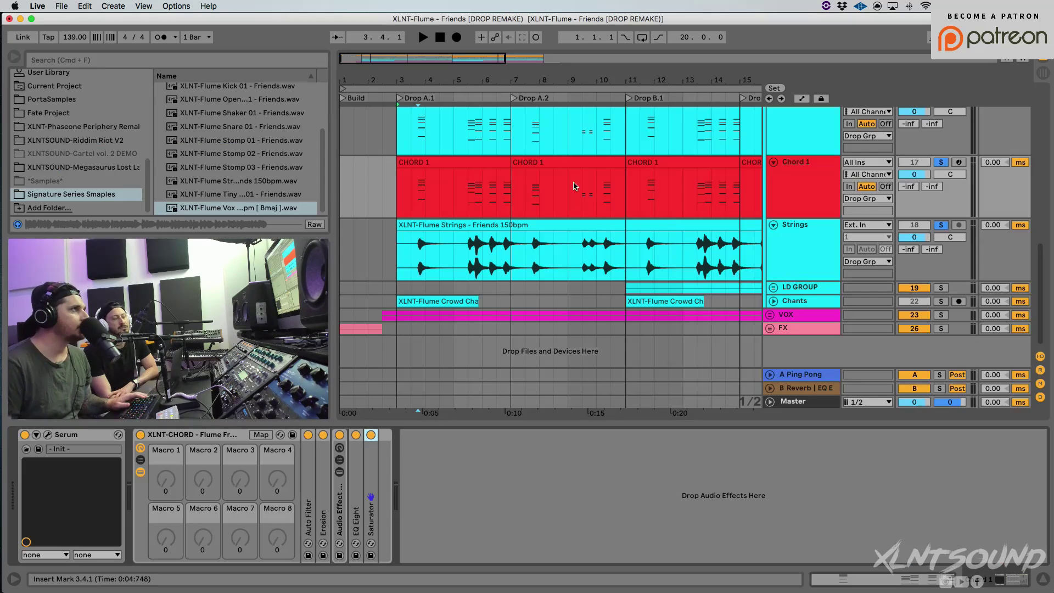
drag(571, 83, 571, 68)
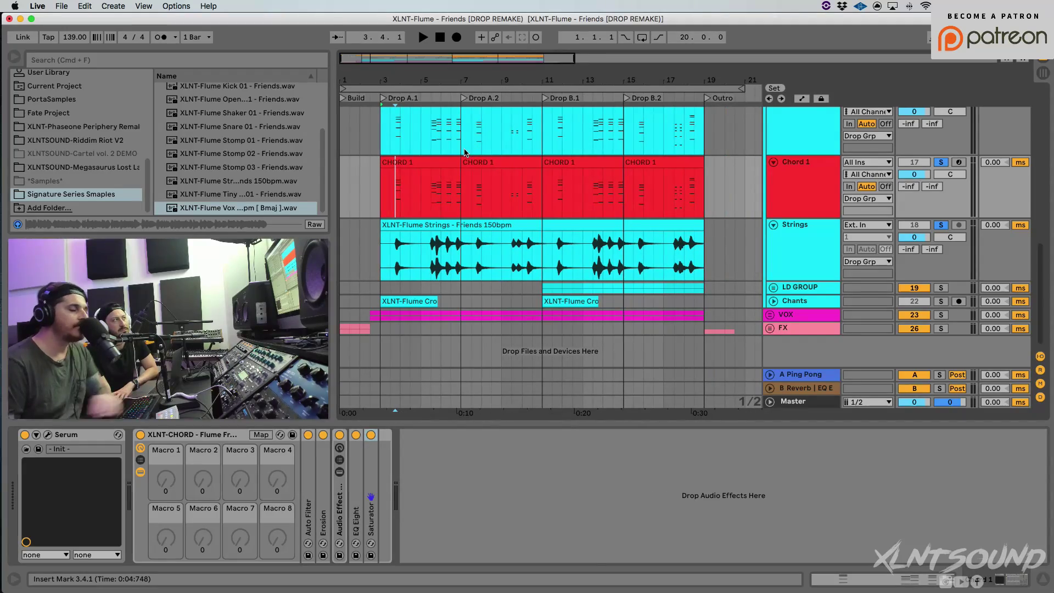